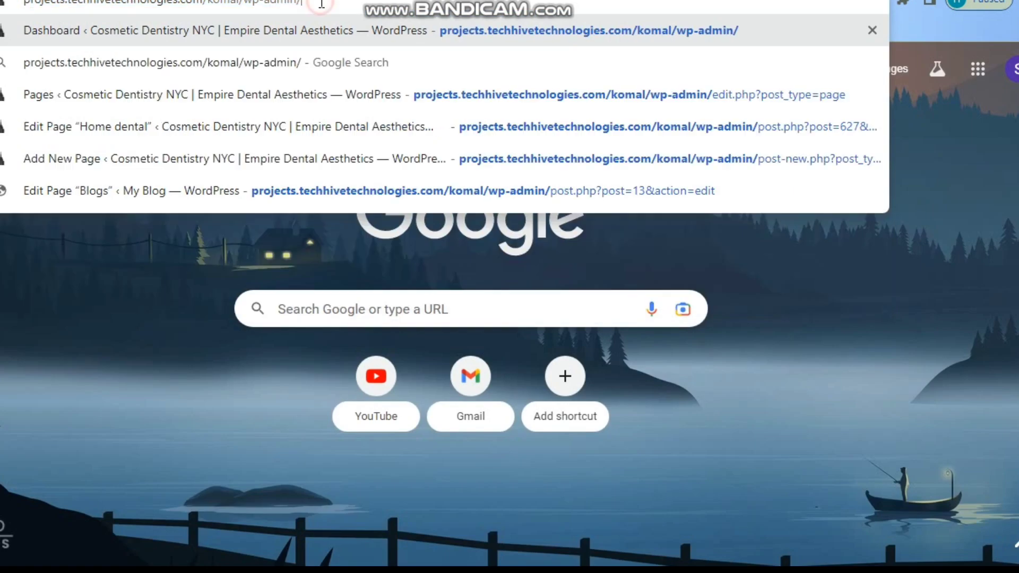
Load the Empire Dental homepage and preview it at laptop and 768 px tablet widths.
key(BackSpace)
key(BackSpace)
key(BackSpace)
key(BackSpace)
key(BackSpace)
key(BackSpace)
key(BackSpace)
key(BackSpace)
key(BackSpace)
key(Return)
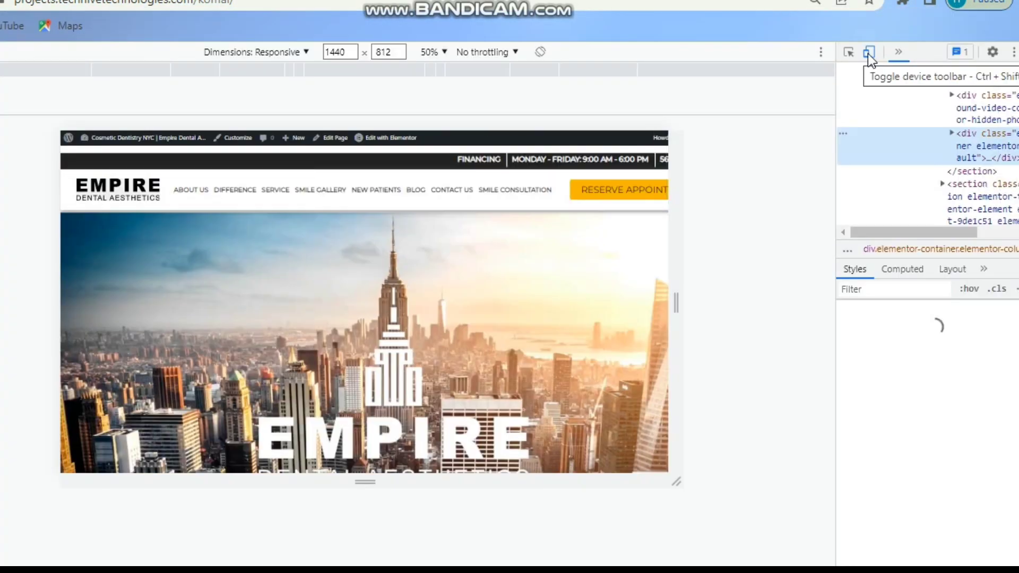
click(189, 71)
click(252, 70)
Open and close the slide-out menu at tablet width, then at 425 px mobile width.
click(496, 175)
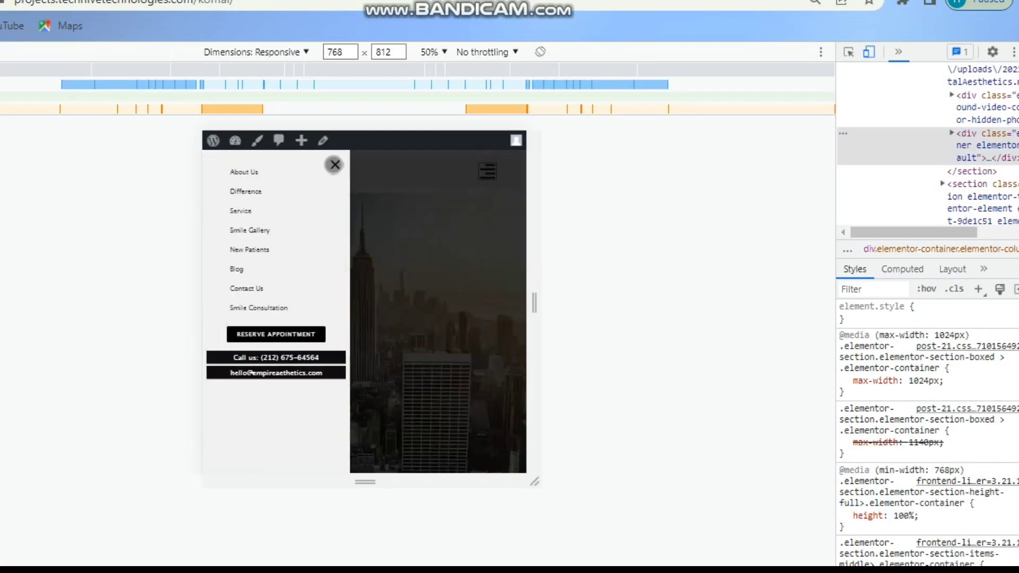
click(336, 165)
click(289, 70)
click(452, 190)
click(418, 172)
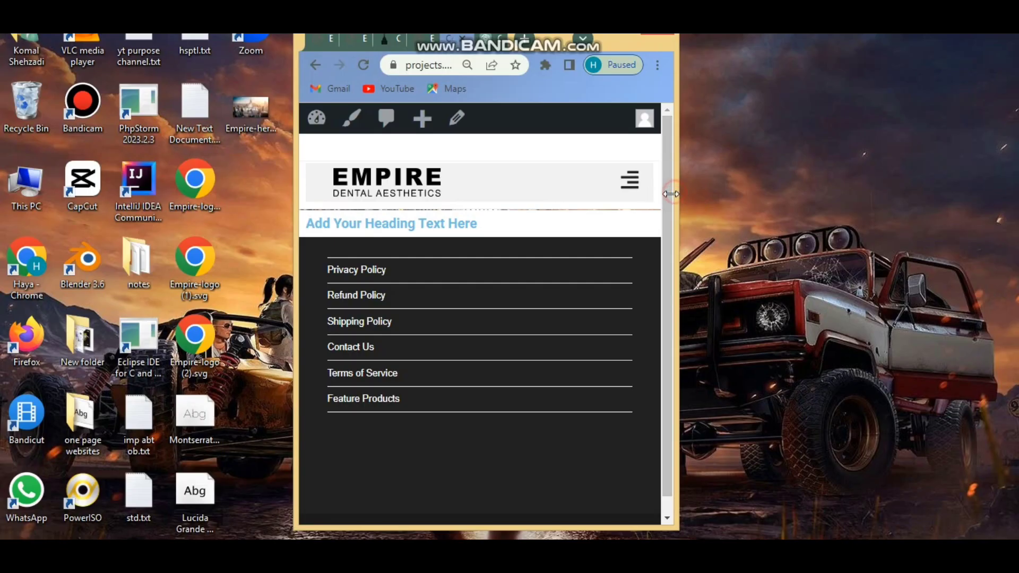
Open and close the slide-in menu at mobile width, then again after widening the window to tablet width.
click(630, 189)
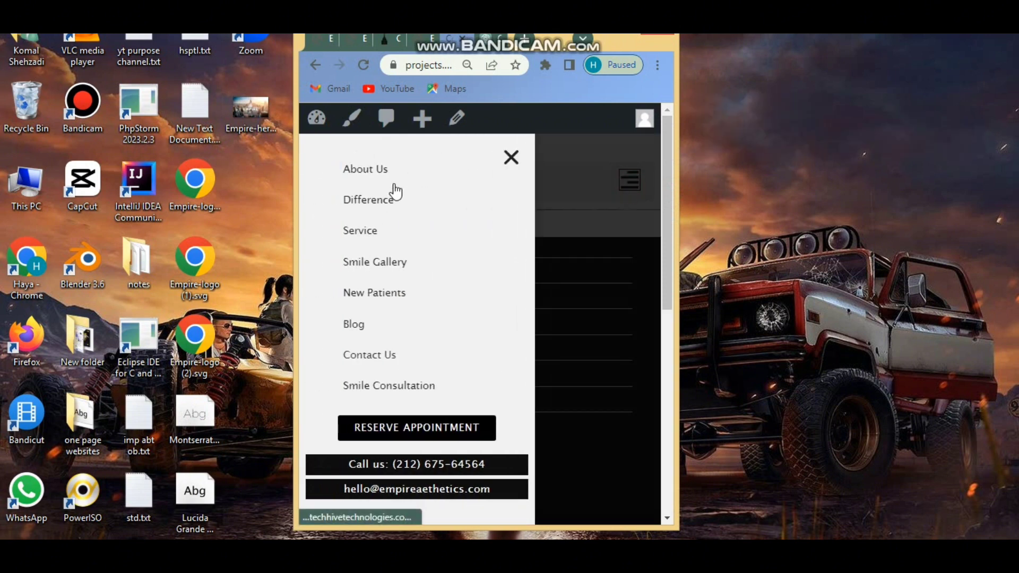
click(510, 159)
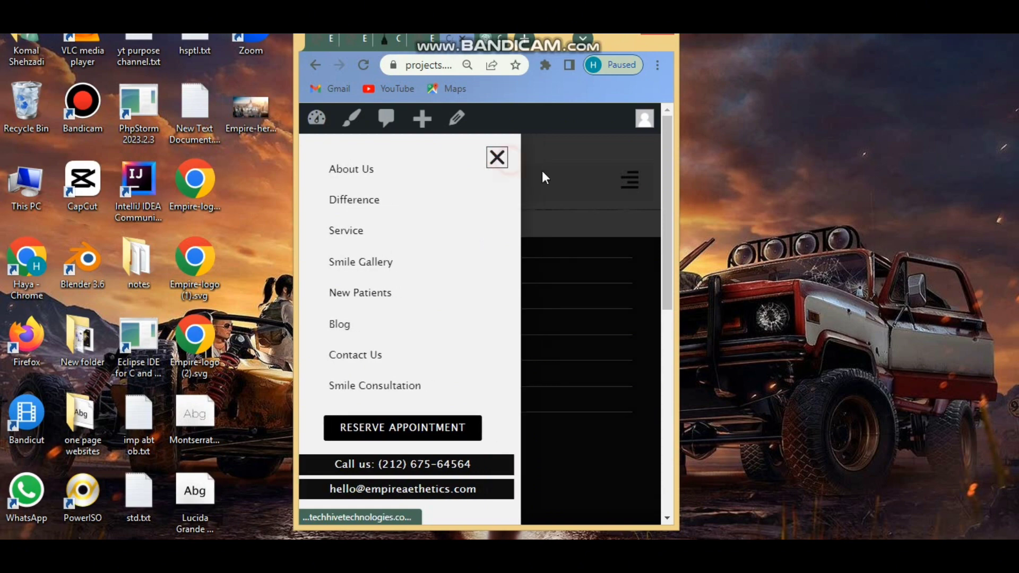
drag(674, 203, 754, 207)
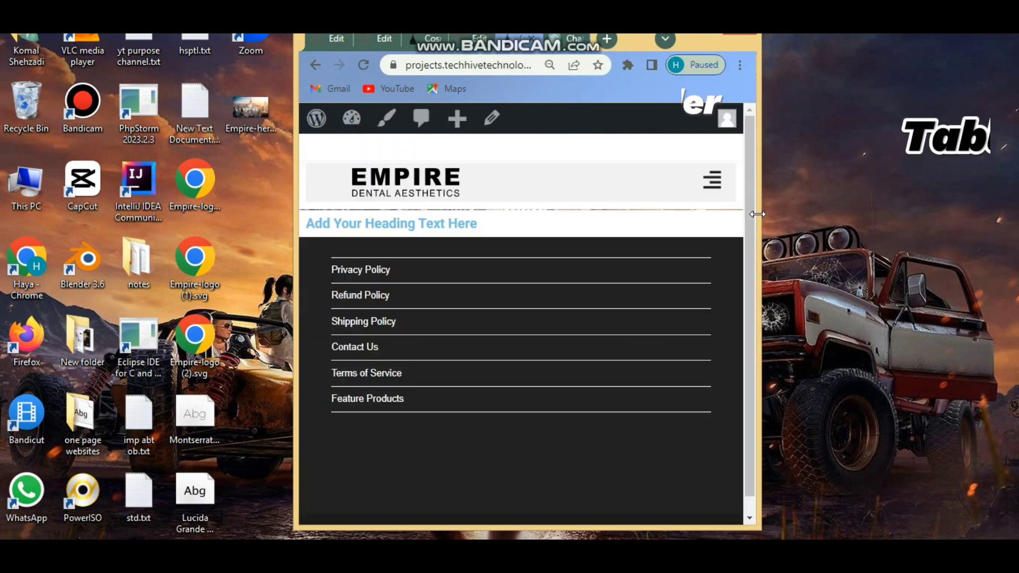
click(711, 180)
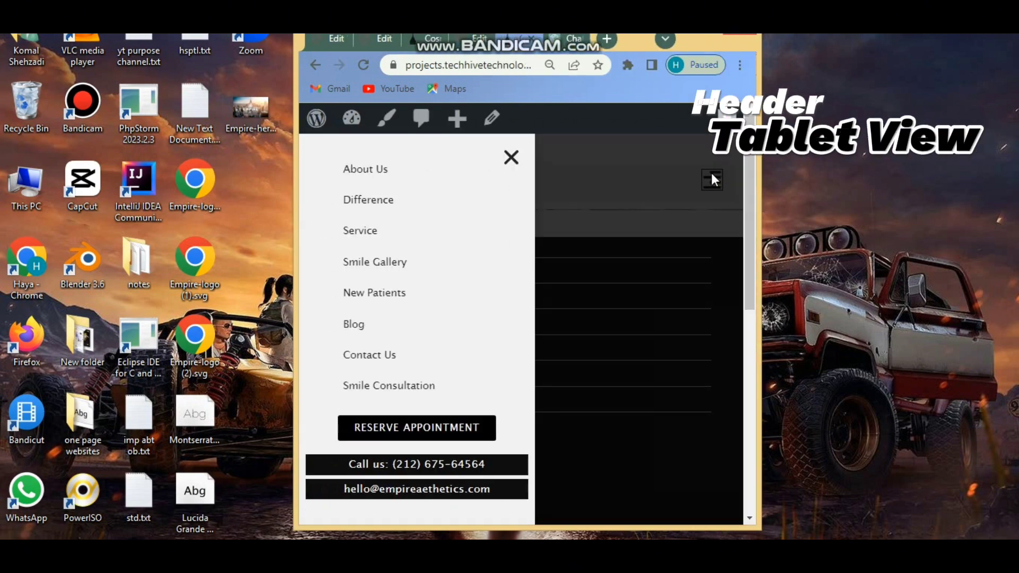
click(512, 157)
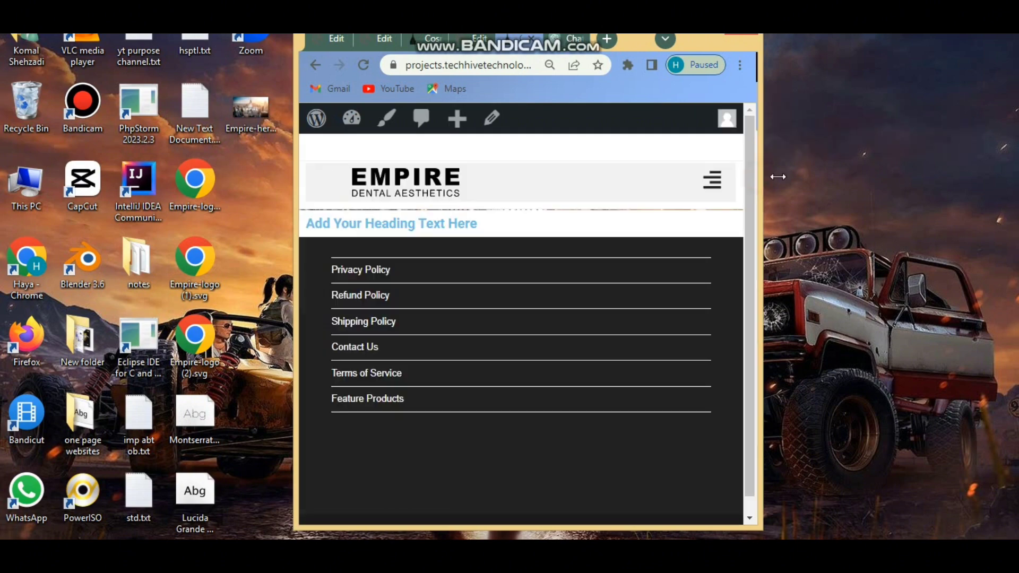
drag(760, 166, 1014, 166)
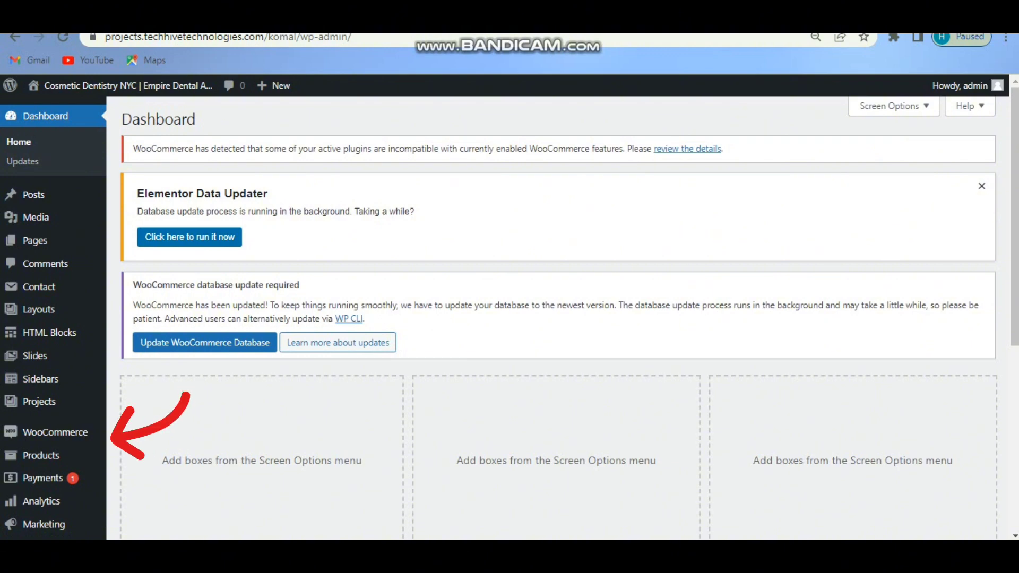
Go to the Popups template list in the WordPress Templates menu.
scroll(557, 318, down, 3)
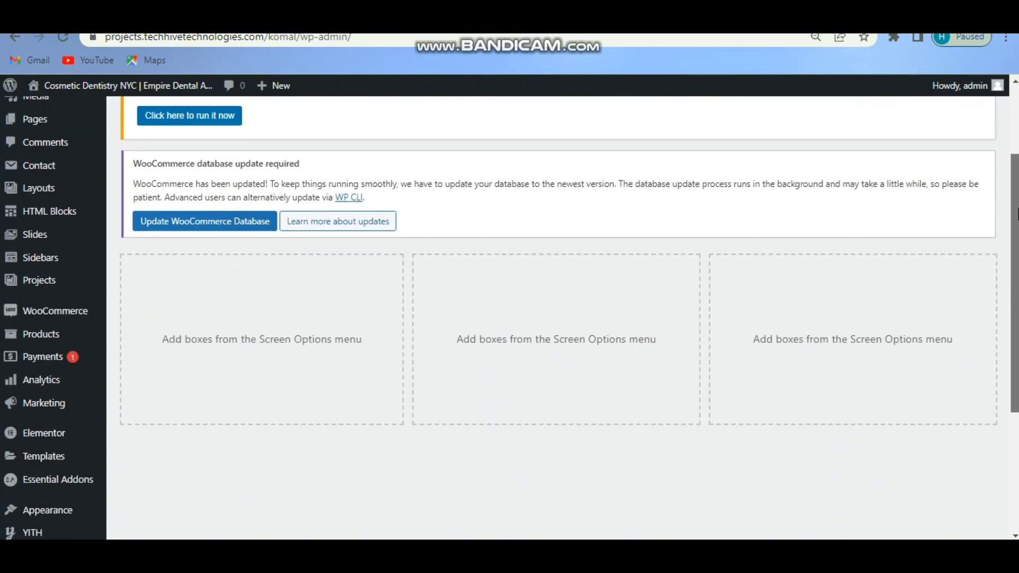
mouse_move(67, 412)
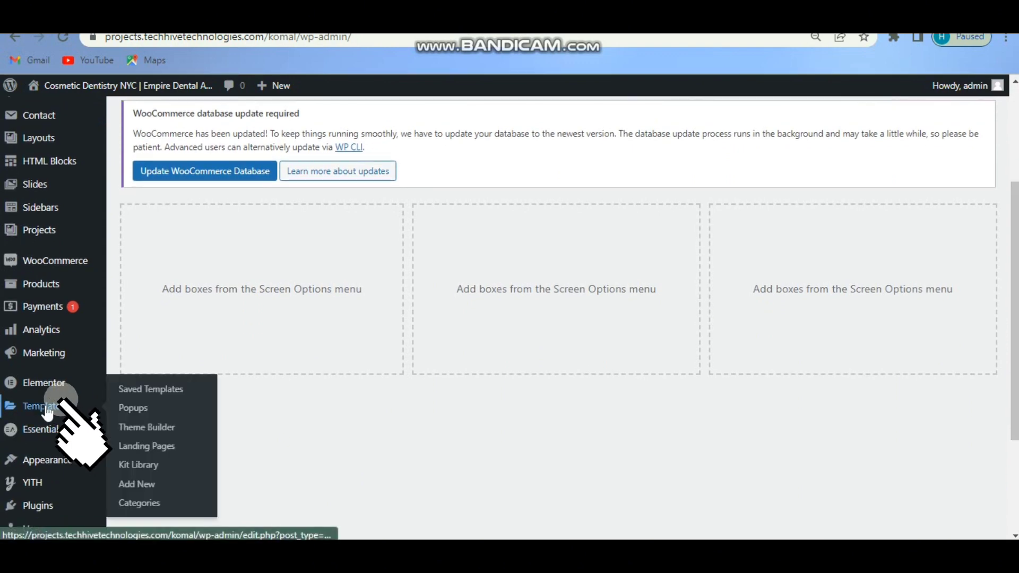
click(136, 409)
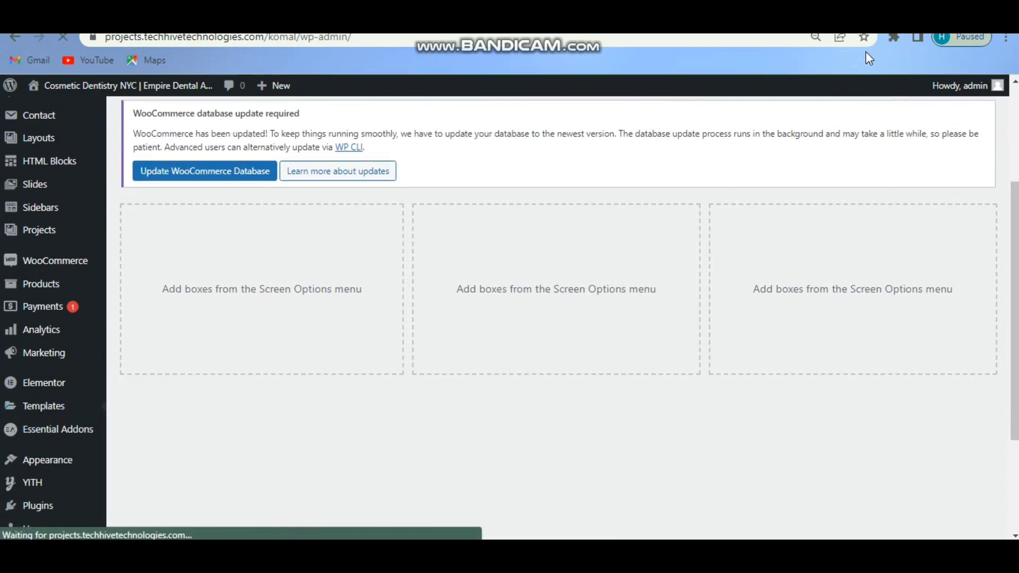
drag(1014, 266, 1014, 215)
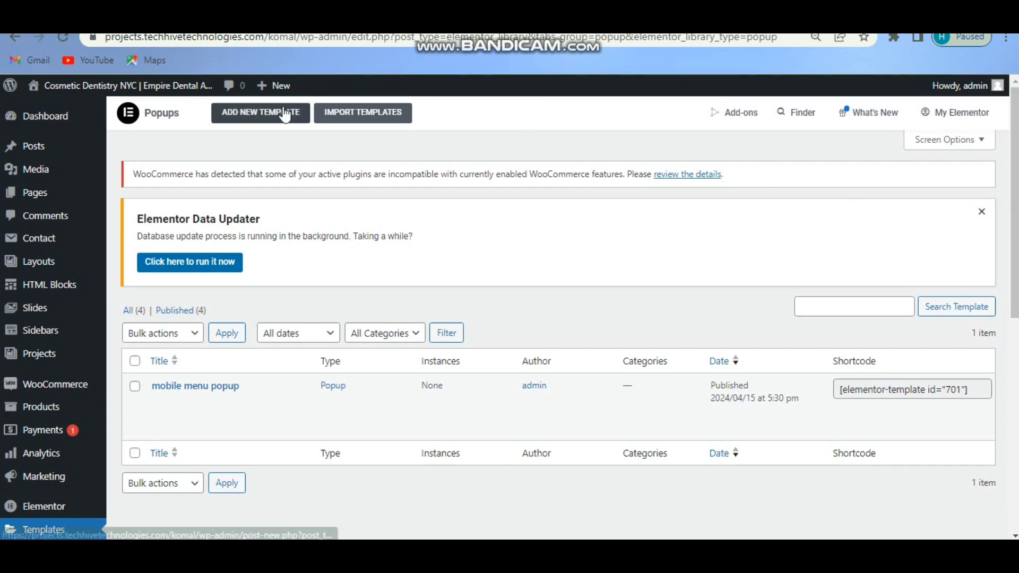
Create a new Popup-type template named tutorial_popup.
click(268, 114)
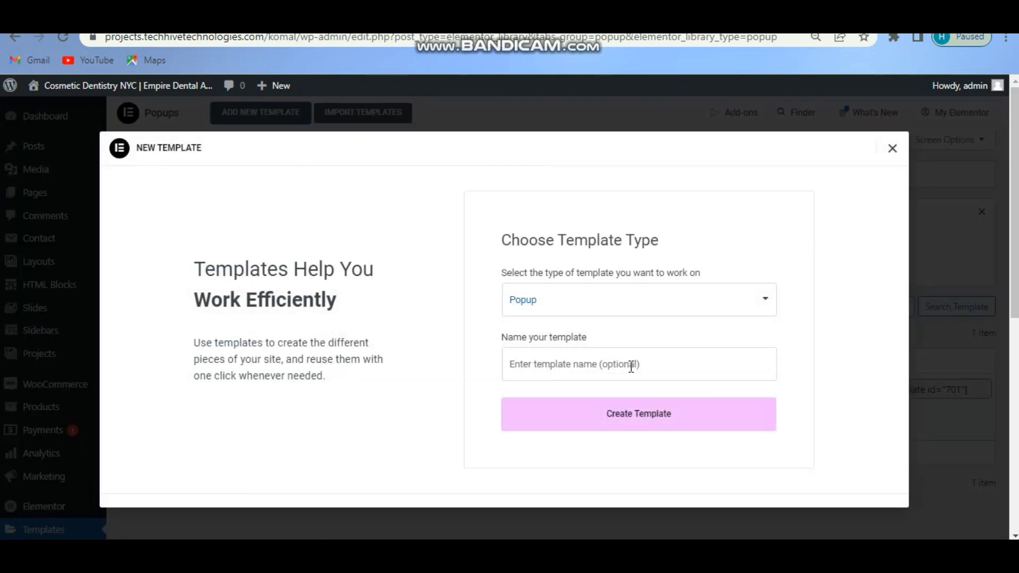
click(644, 308)
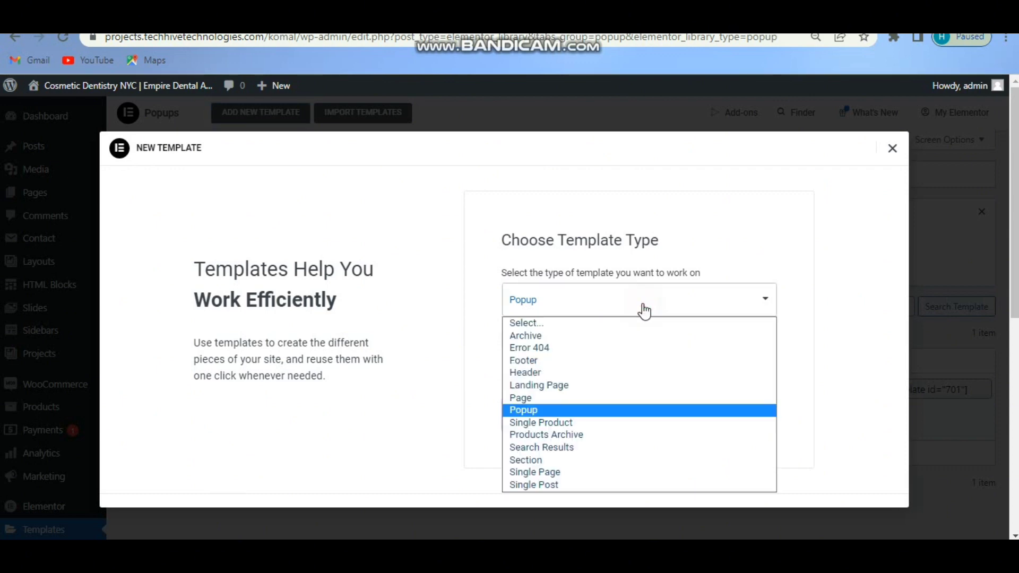
click(533, 409)
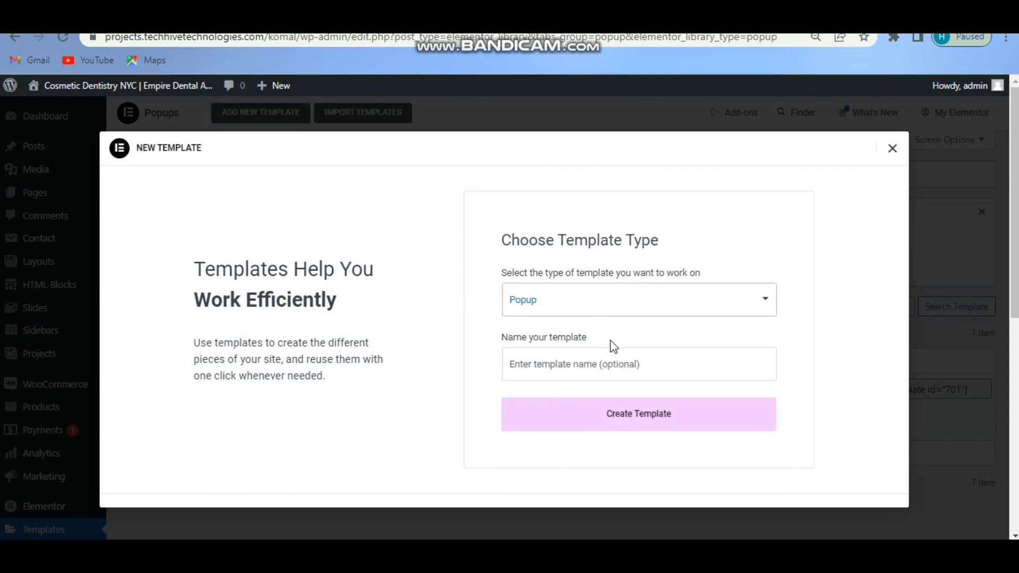
click(616, 370)
click(610, 270)
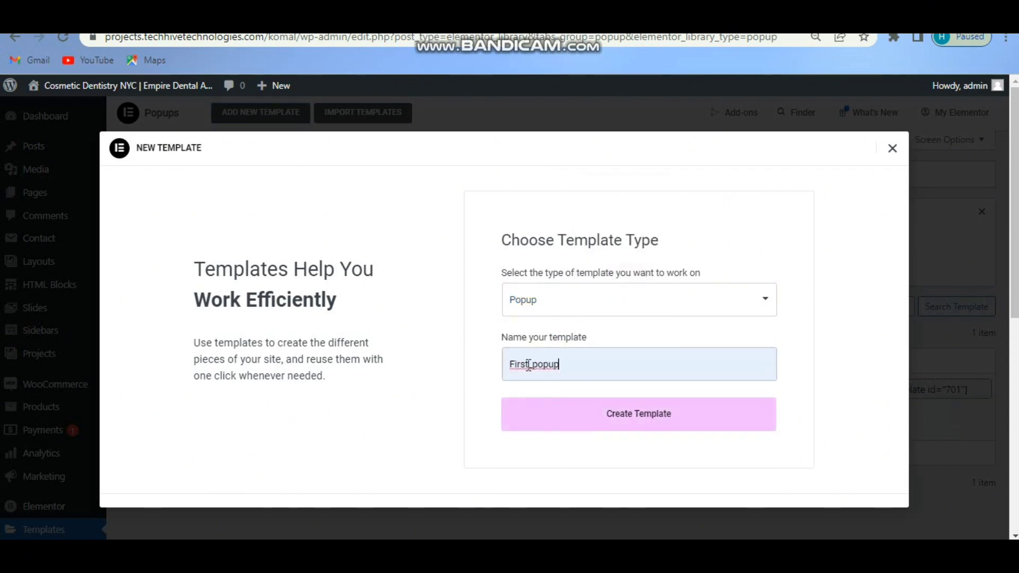
click(529, 366)
key(BackSpace)
key(BackSpace)
key(BackSpace)
key(BackSpace)
key(BackSpace)
text(tutorial)
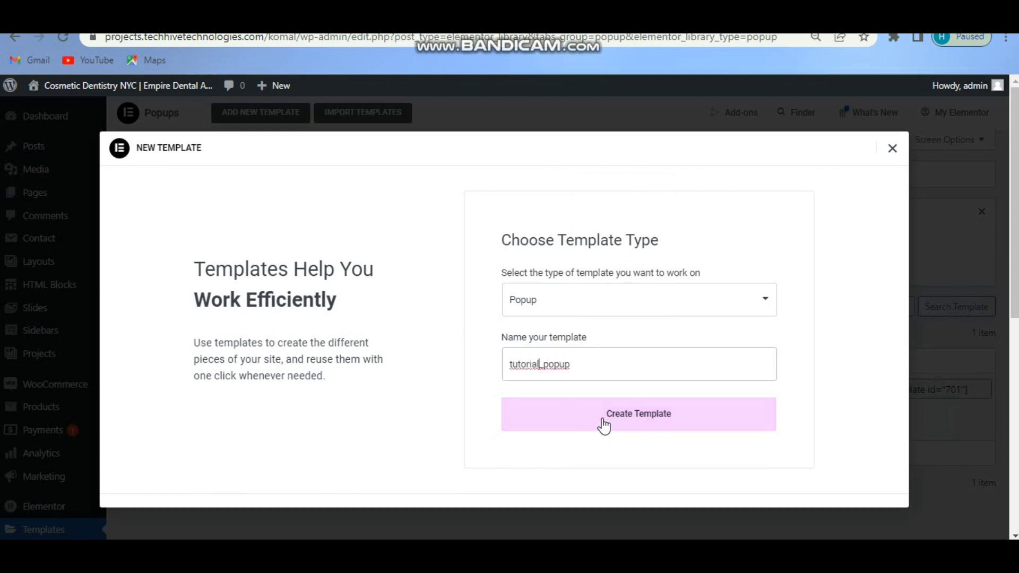
click(603, 420)
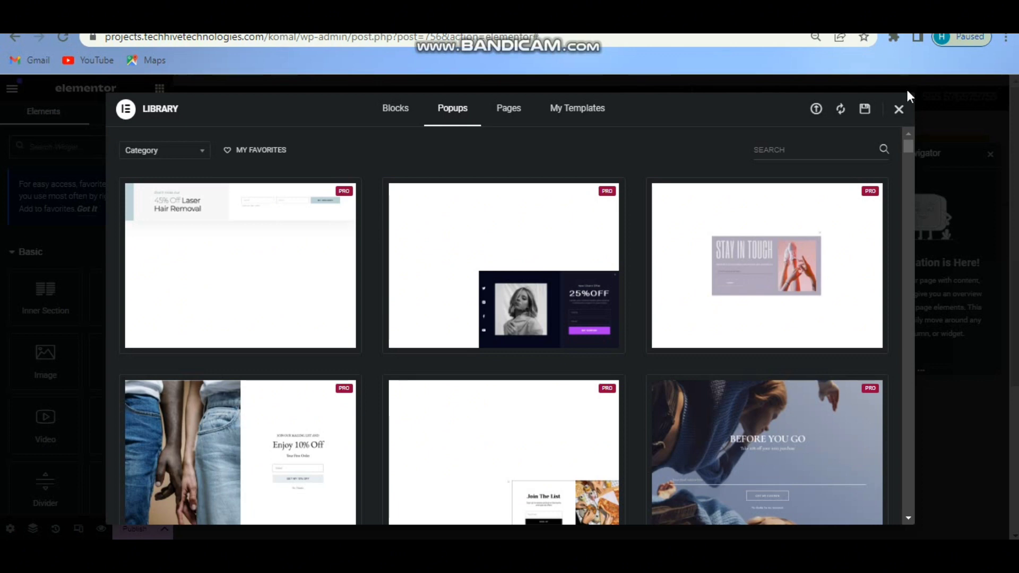
Close the template library and set the popup to 350 px width, Fit To Screen height, slide-in-left entrance.
click(900, 110)
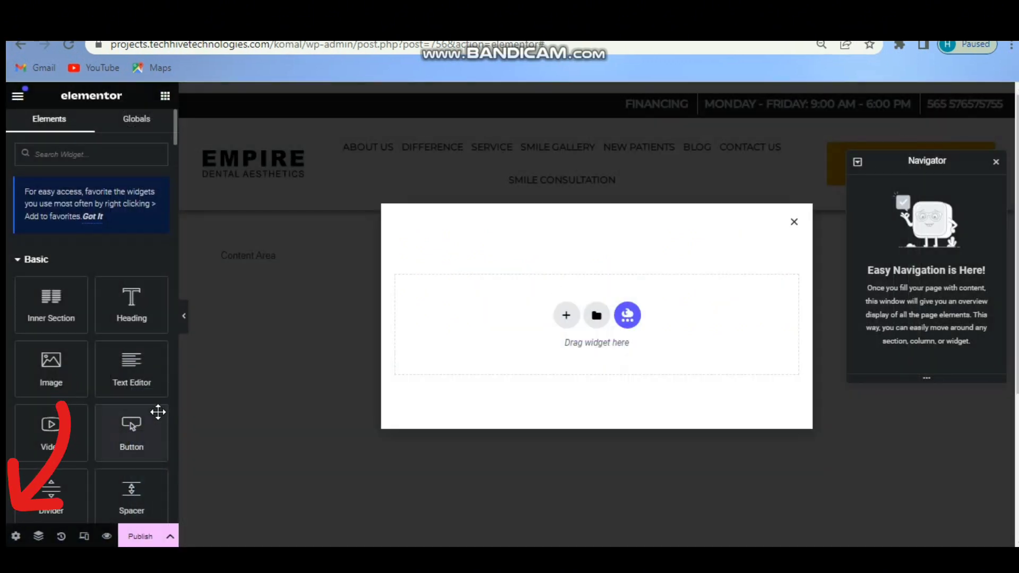
click(15, 537)
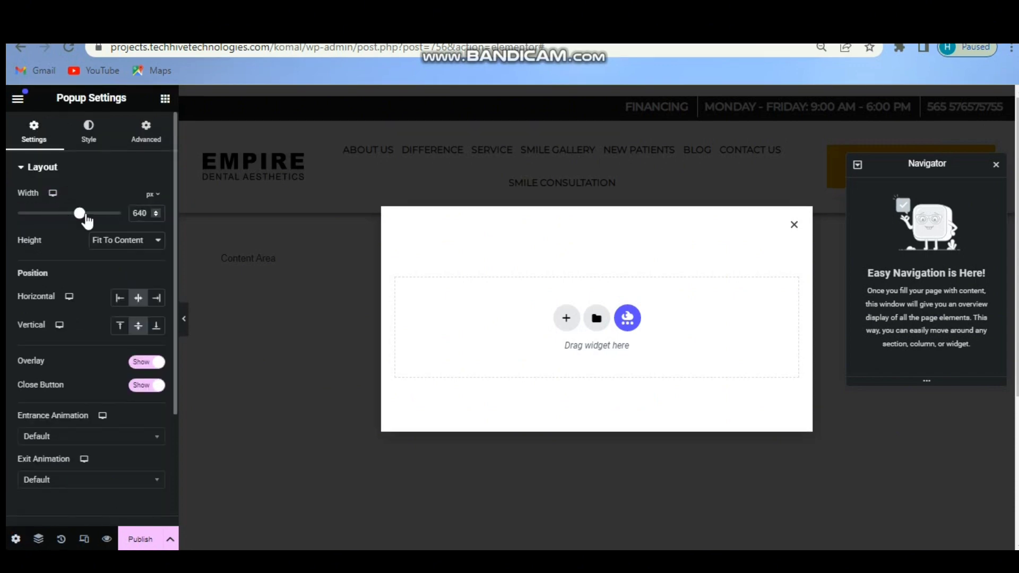
drag(79, 215, 46, 218)
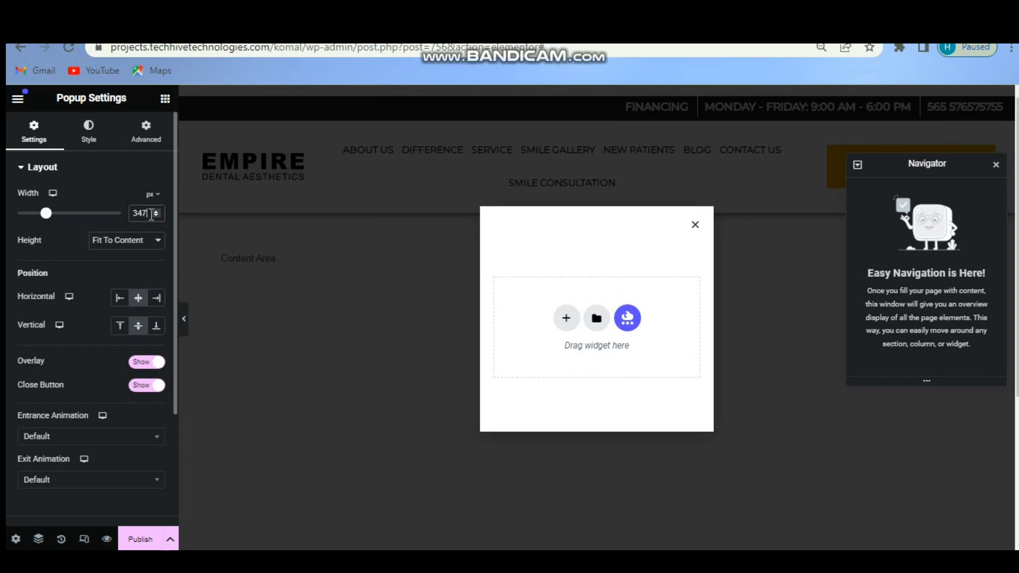
key(Up)
key(Up)
key(Up)
click(141, 241)
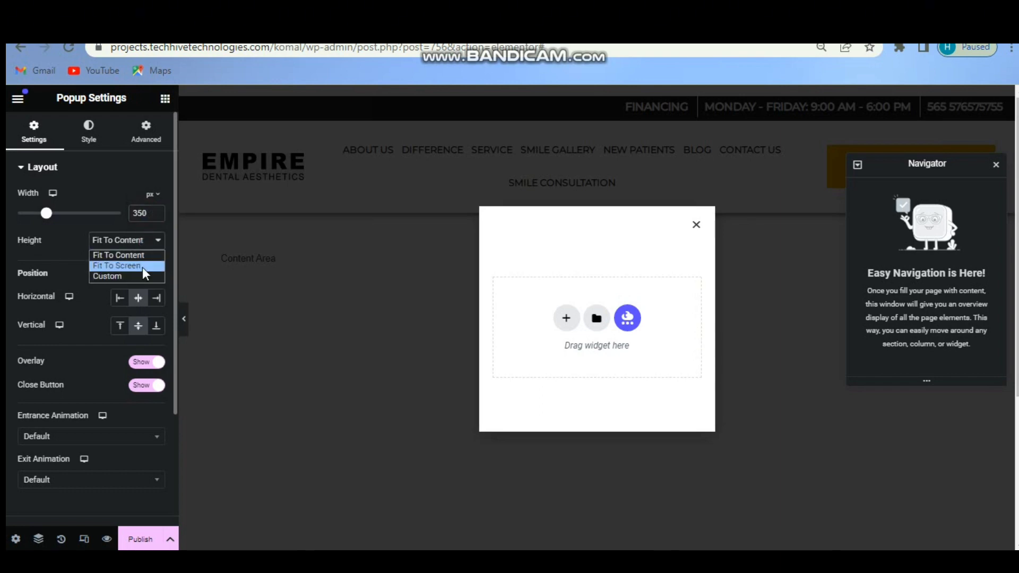
click(143, 267)
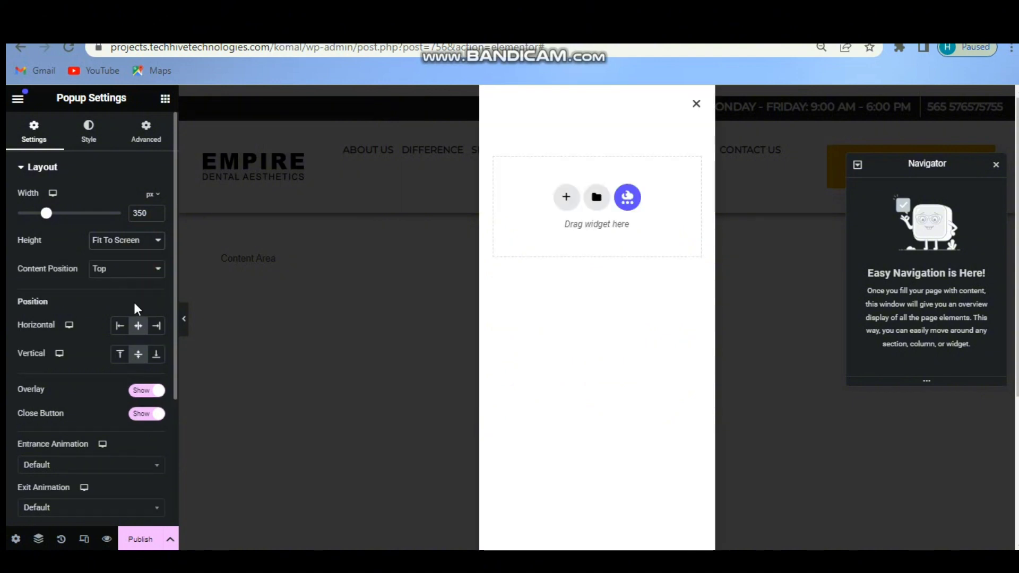
click(92, 466)
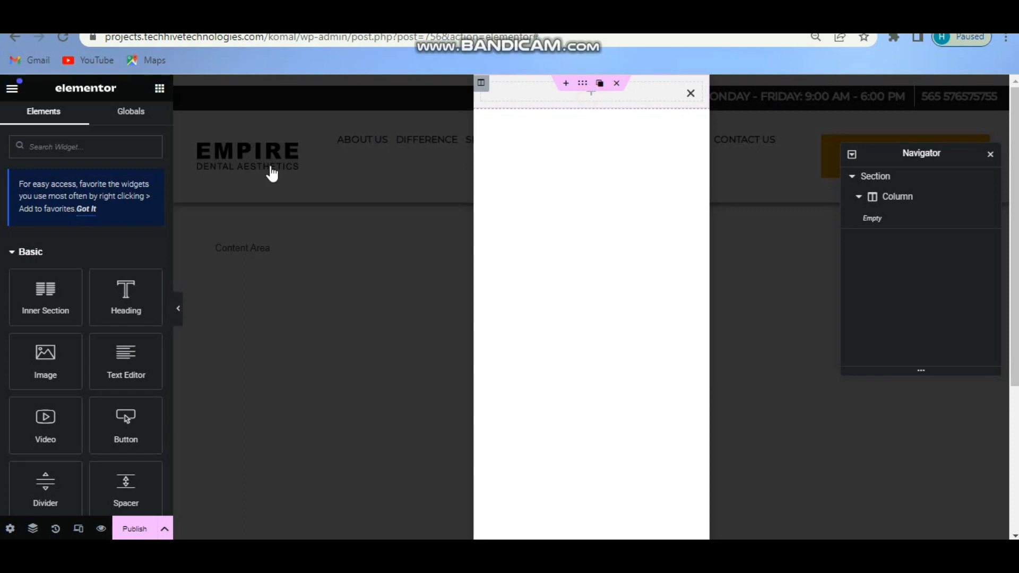
Add a Nav Menu widget to the popup using dental_menu.
click(120, 147)
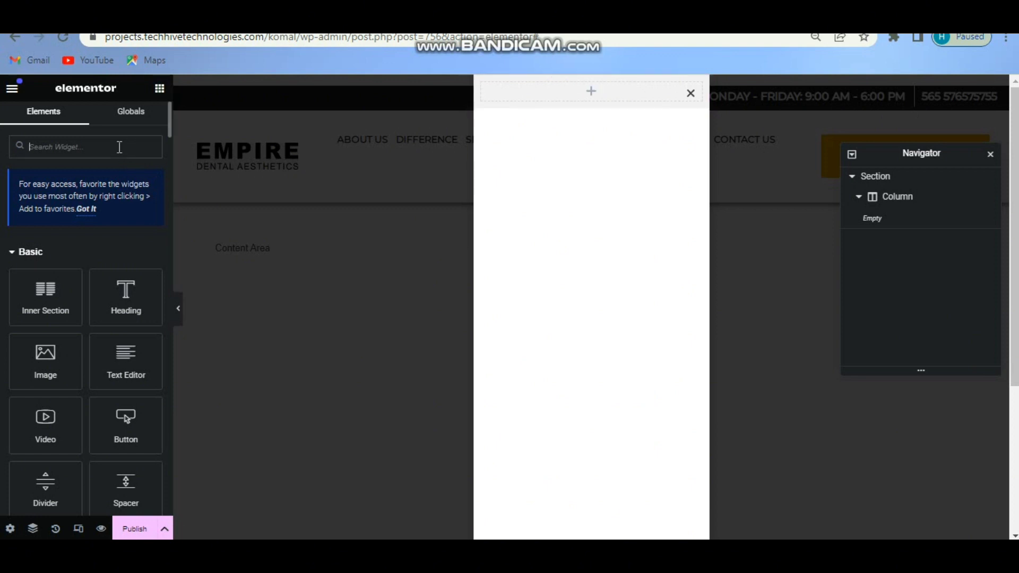
text(n)
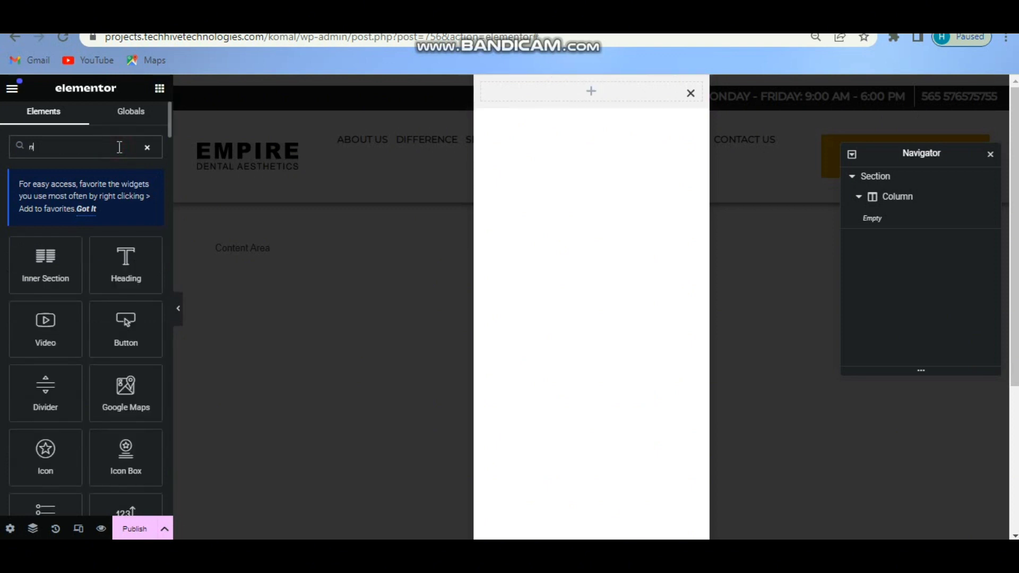
text(av)
drag(46, 327, 613, 90)
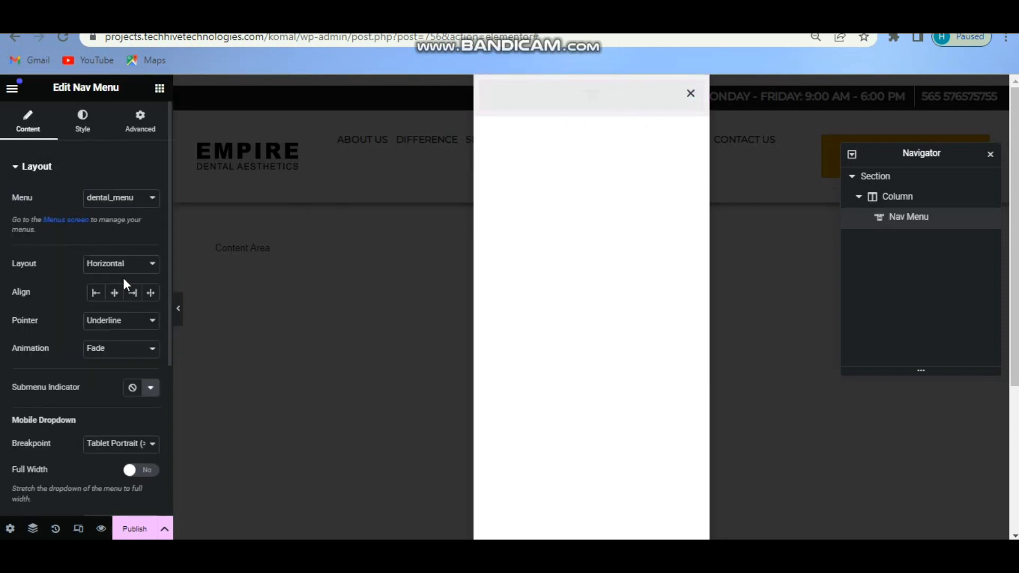
click(149, 201)
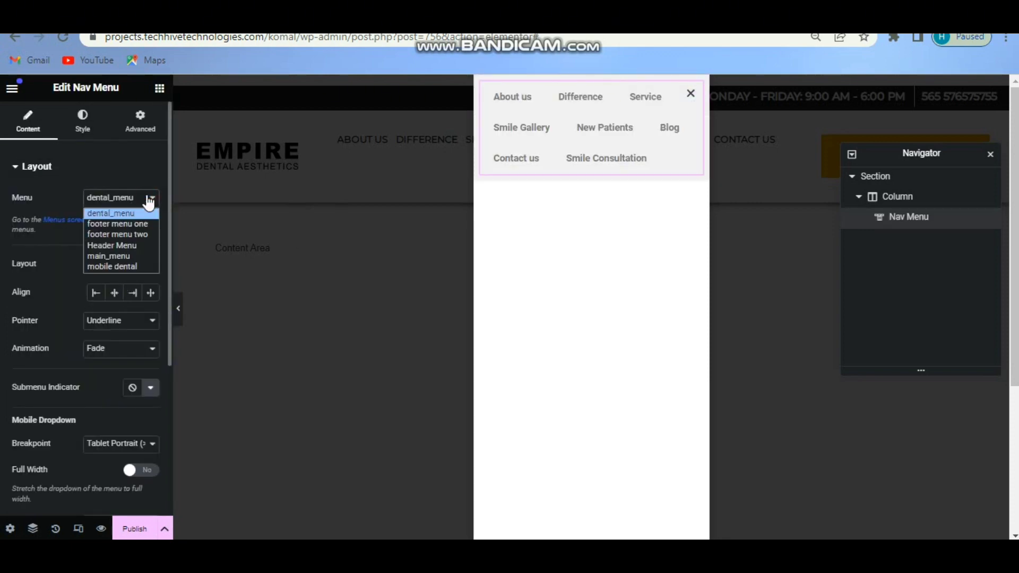
click(149, 201)
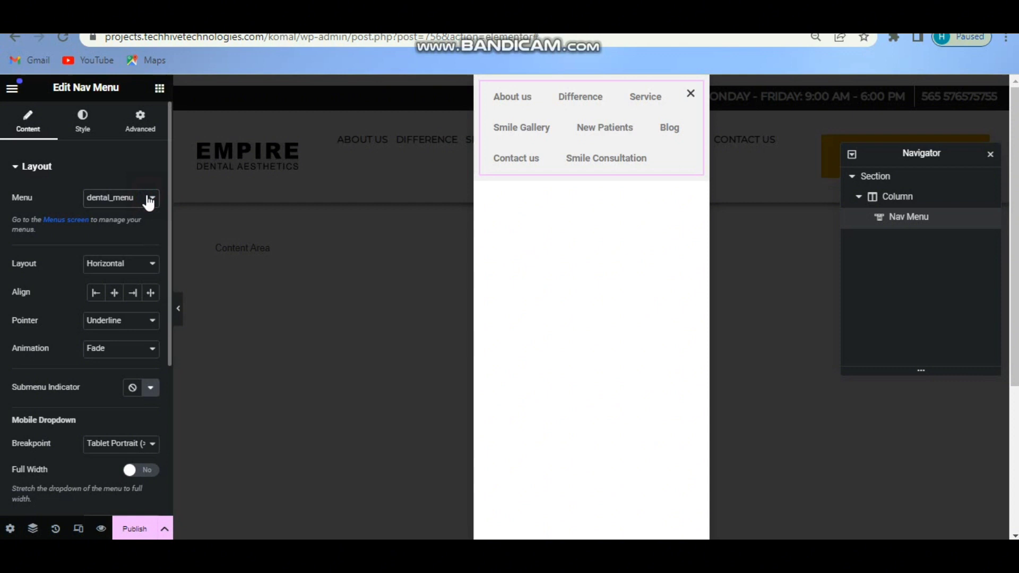
Set the menu to a vertical, left-aligned layout with the Underline pointer.
click(112, 270)
click(109, 290)
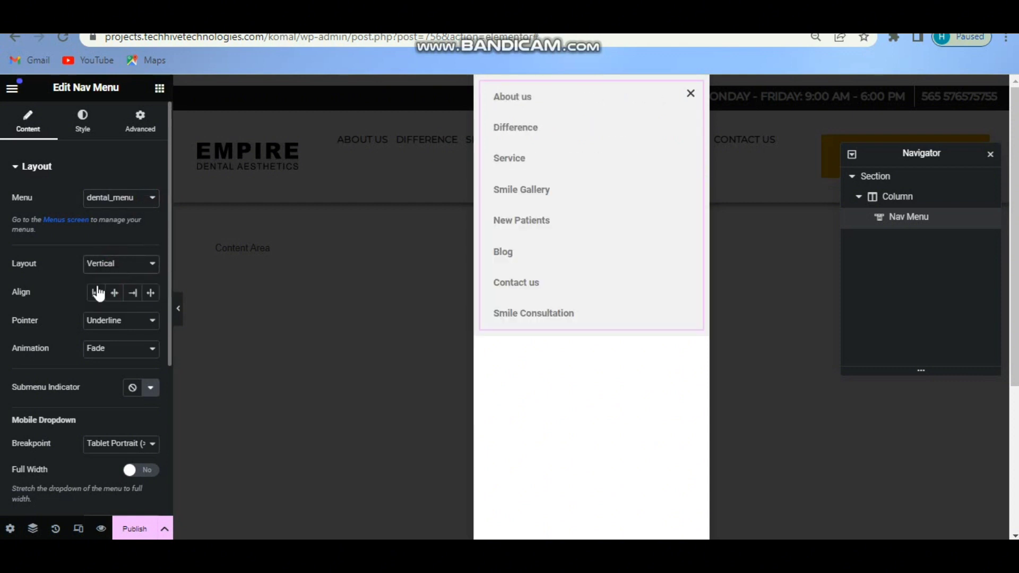
click(96, 293)
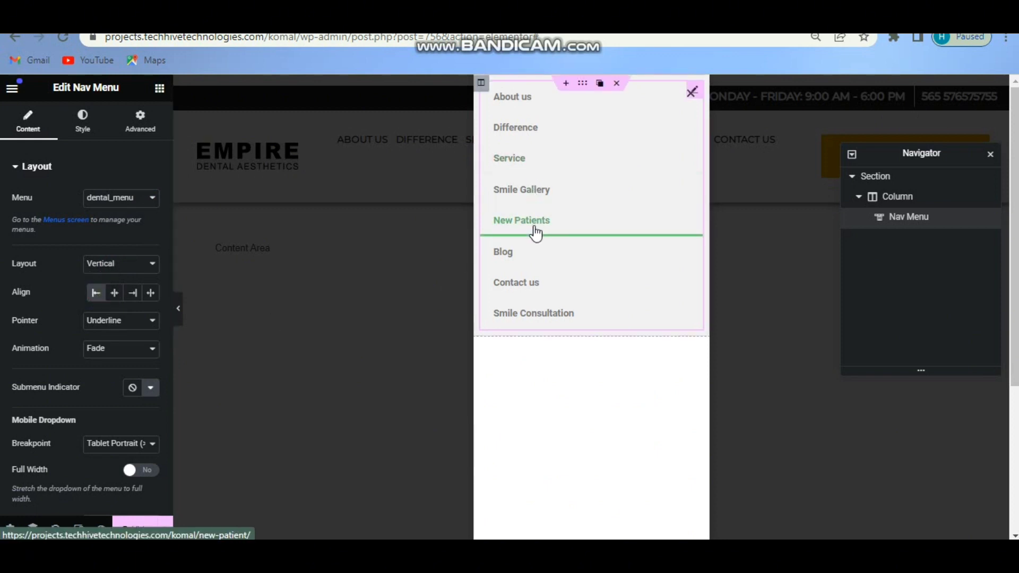
click(113, 322)
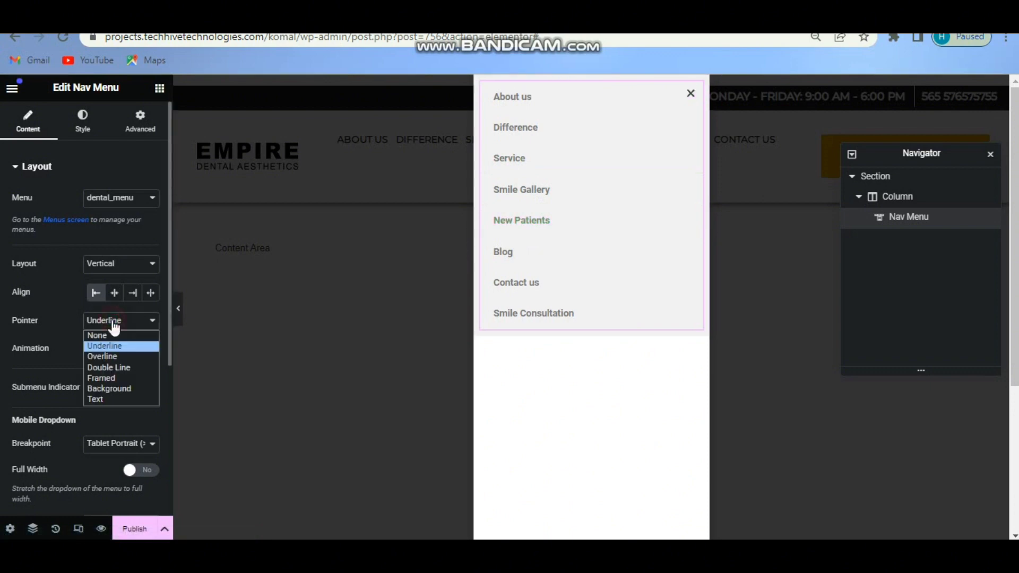
click(114, 345)
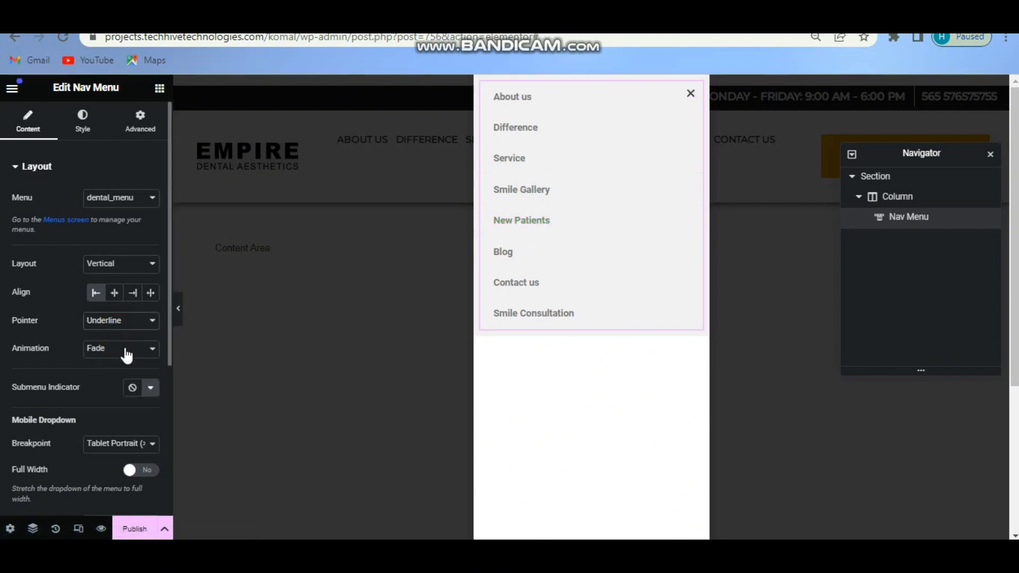
Give the menu items a Grow hover animation and set the dropdown breakpoint to None.
click(124, 349)
click(127, 385)
click(114, 452)
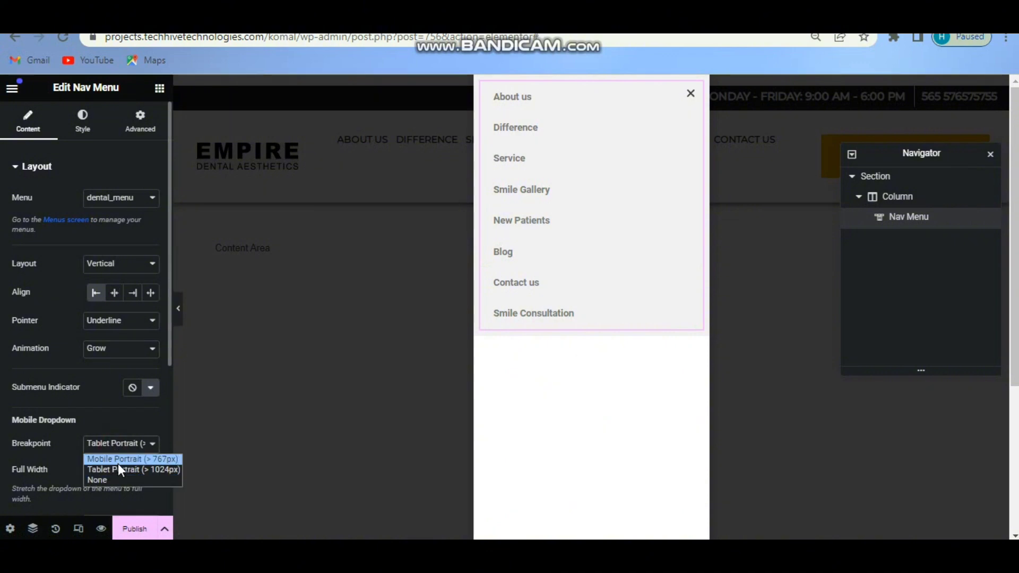
click(125, 475)
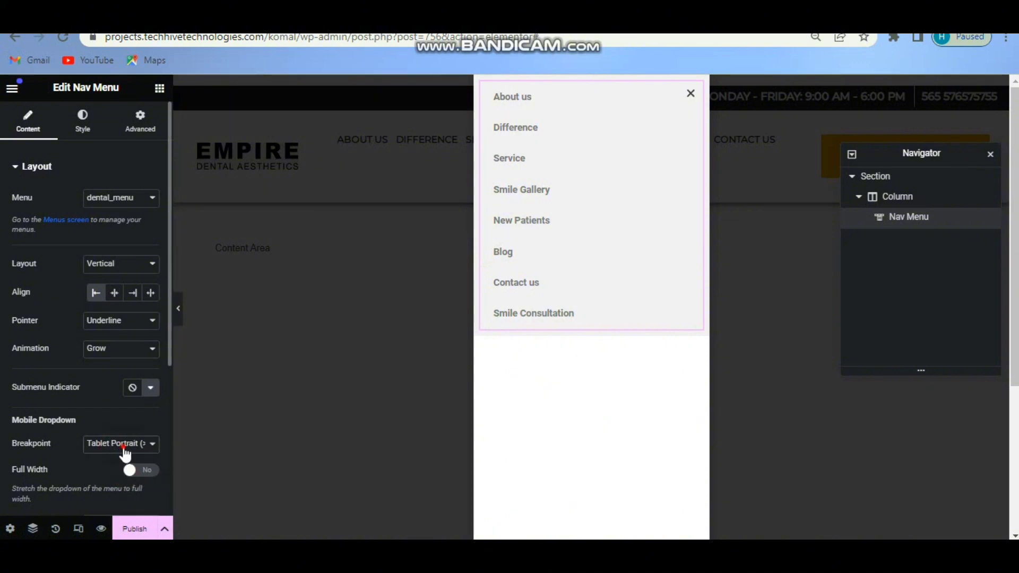
click(127, 445)
click(128, 481)
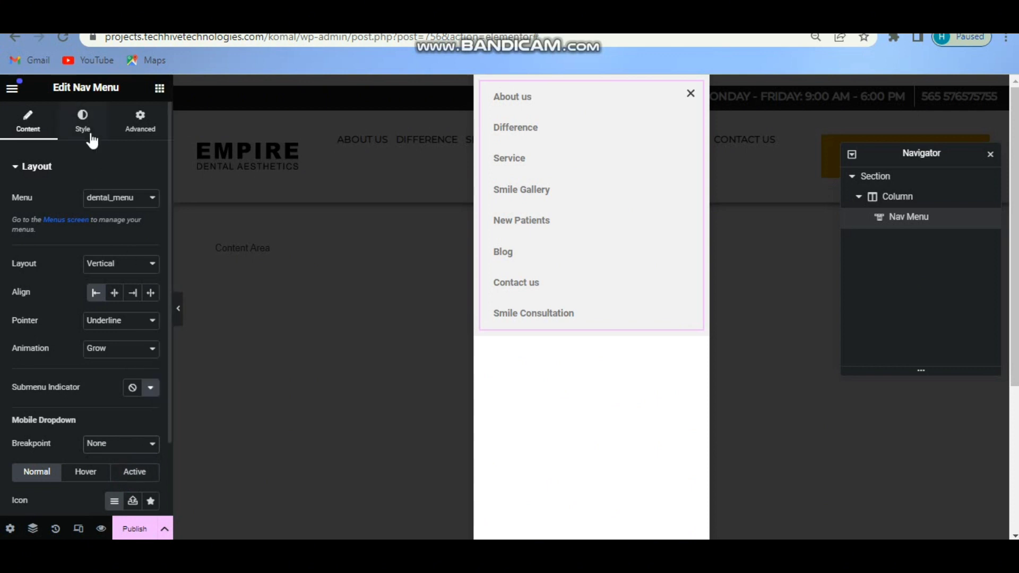
Set the nav menu's typography font family to lucida grande.
click(552, 134)
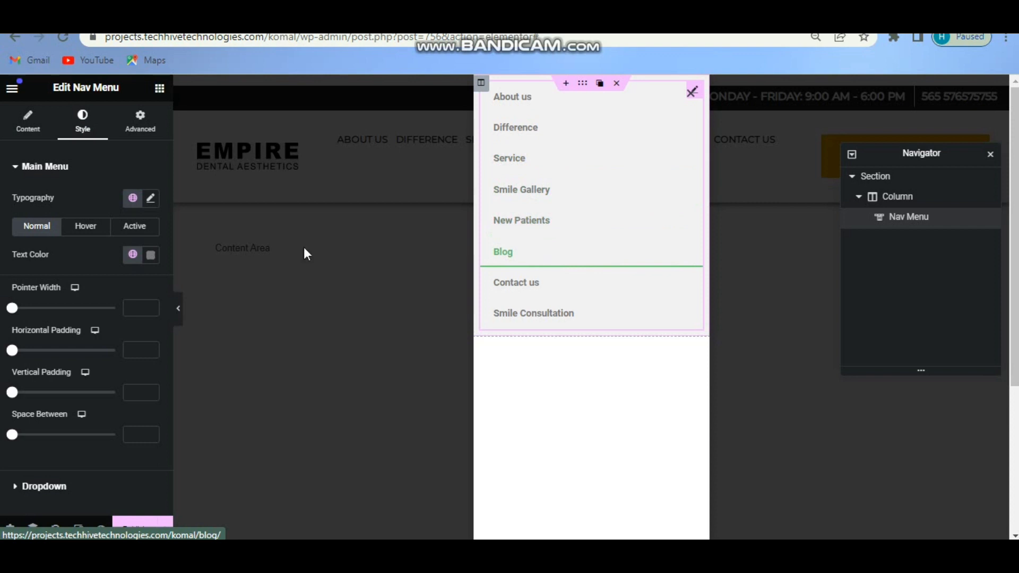
click(151, 200)
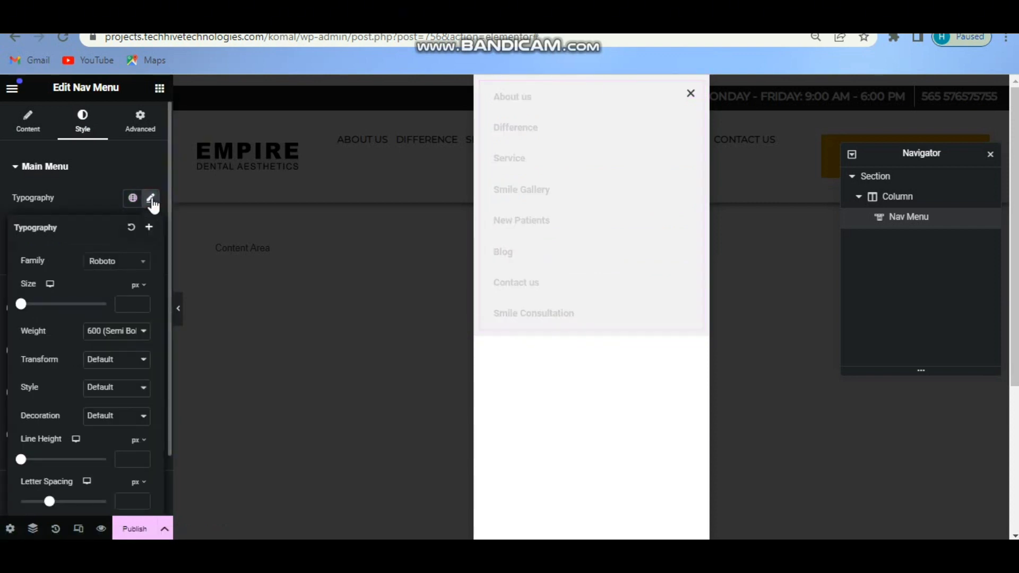
click(124, 269)
click(125, 268)
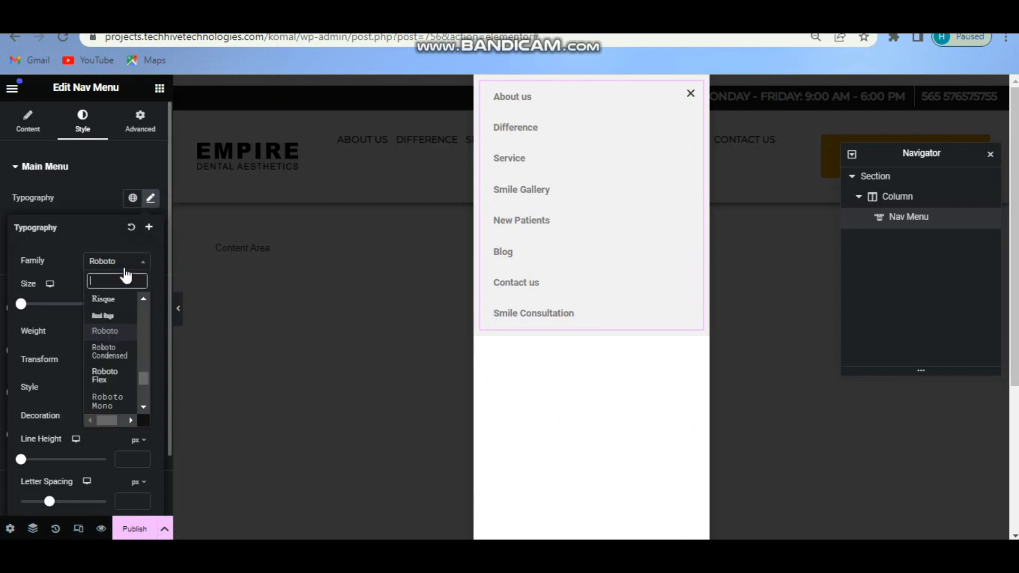
text(luci)
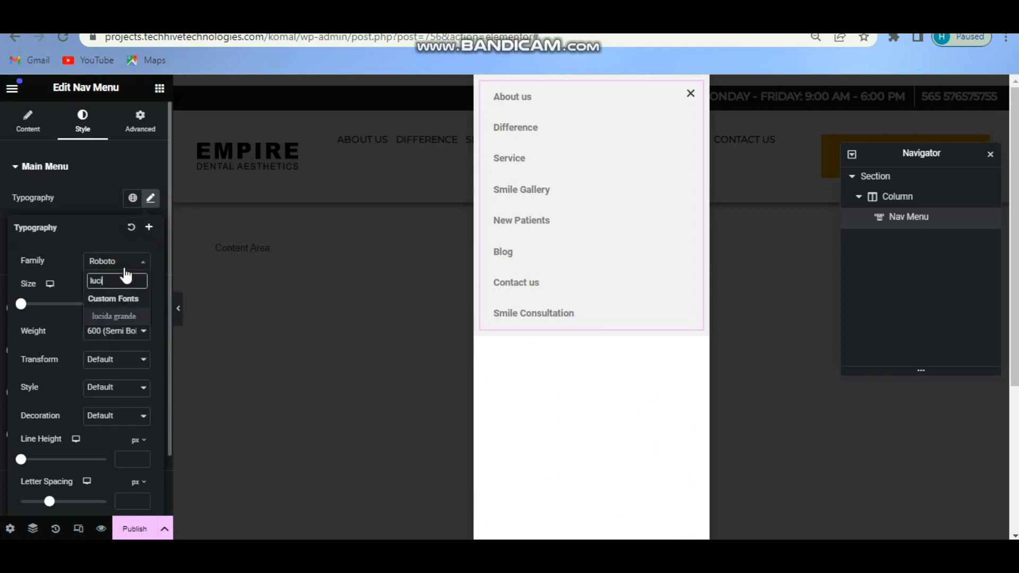
click(117, 318)
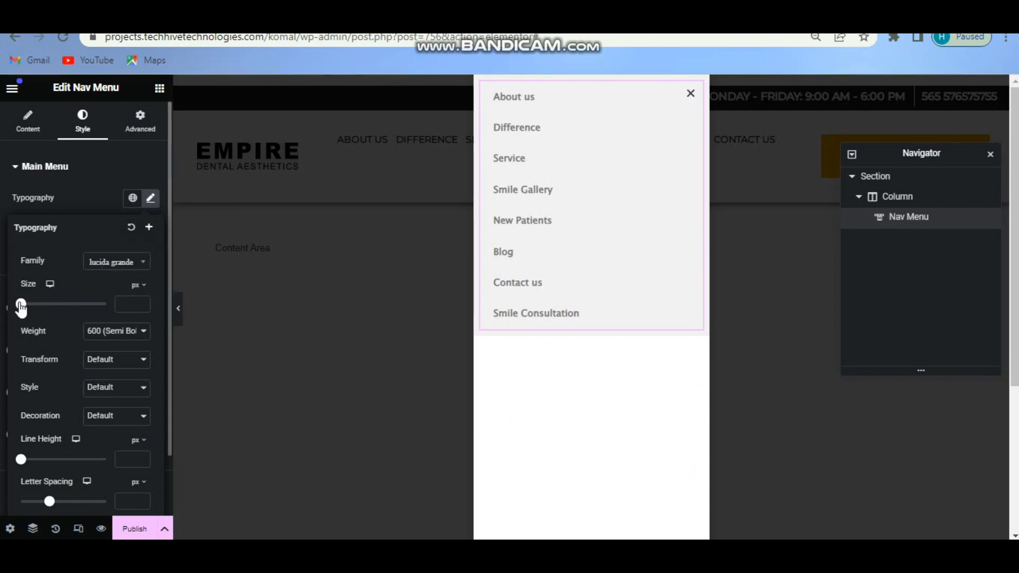
Set the menu text to 14 px, weight 600 Semi Bold, with Capitalize transform.
drag(20, 305, 27, 304)
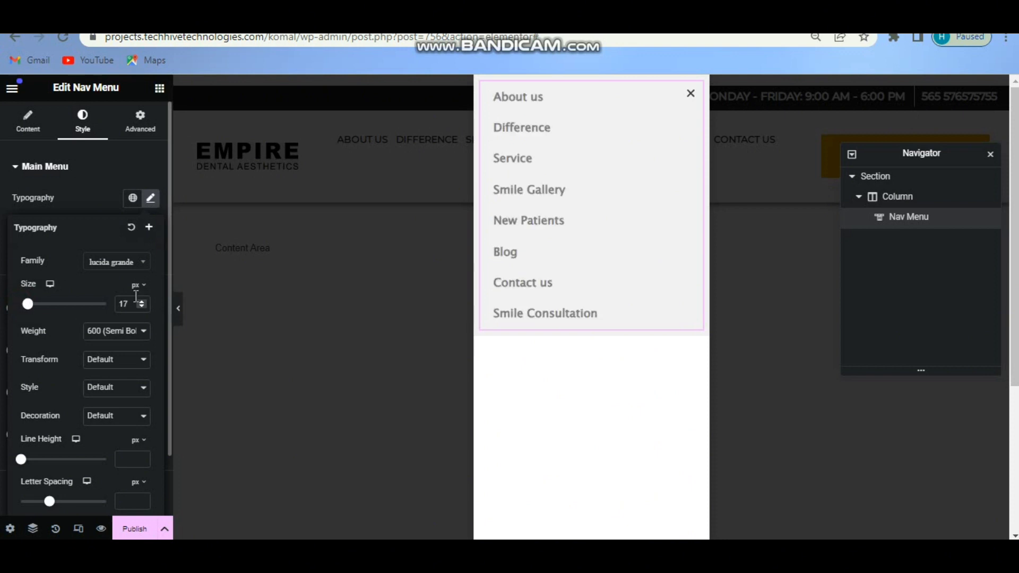
key(Down)
key(Down)
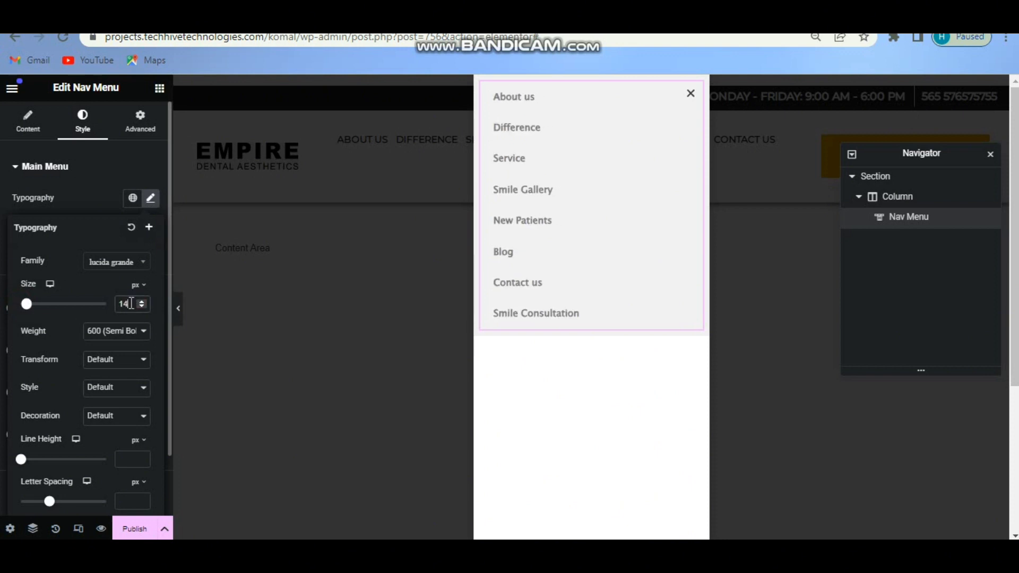
click(113, 331)
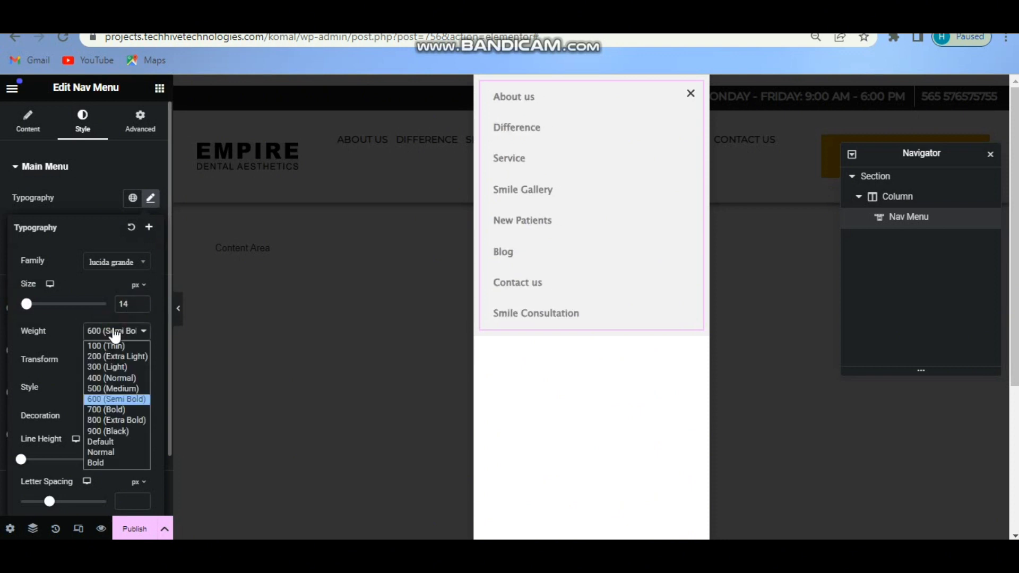
click(107, 396)
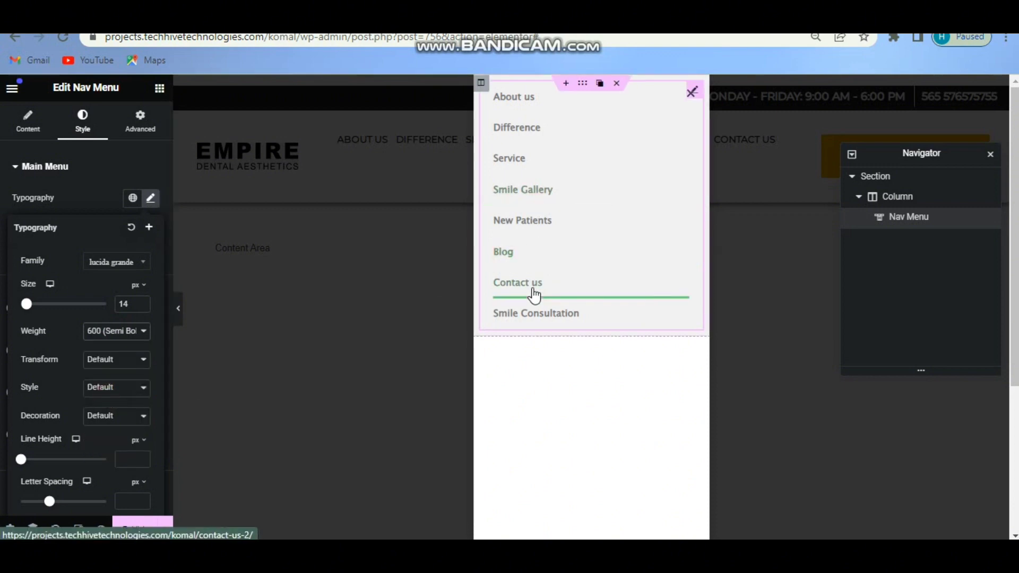
click(110, 359)
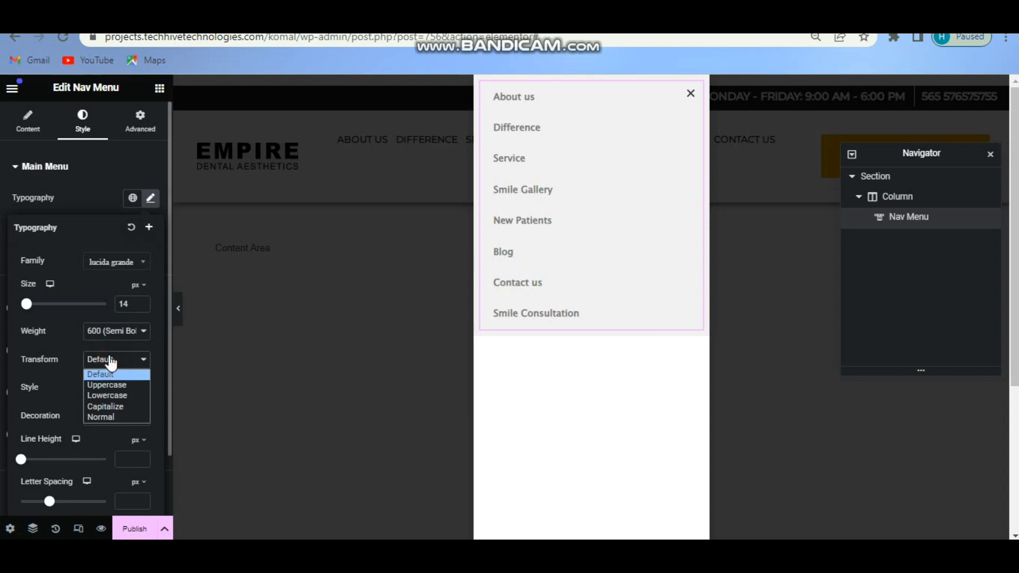
click(116, 405)
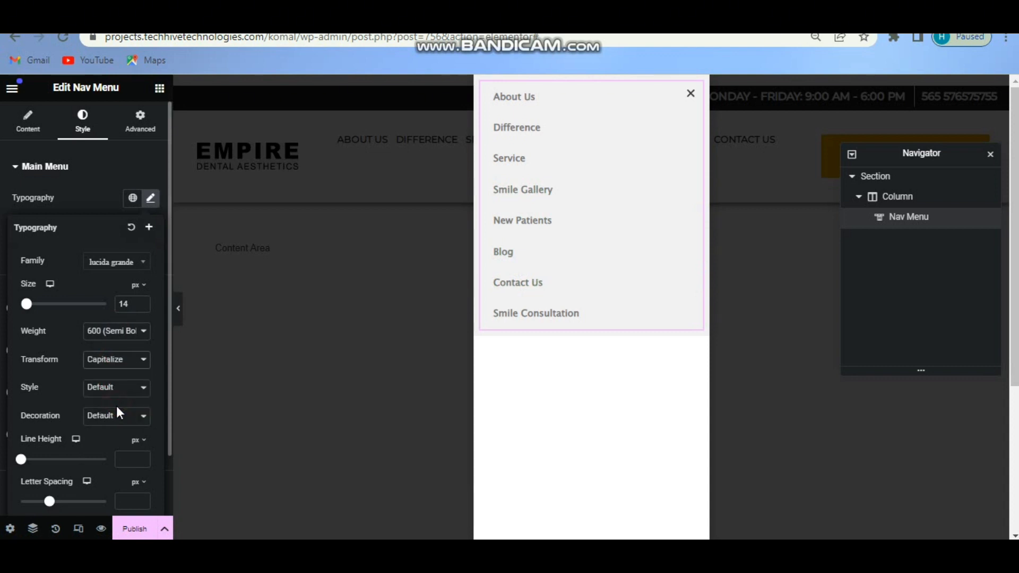
click(151, 200)
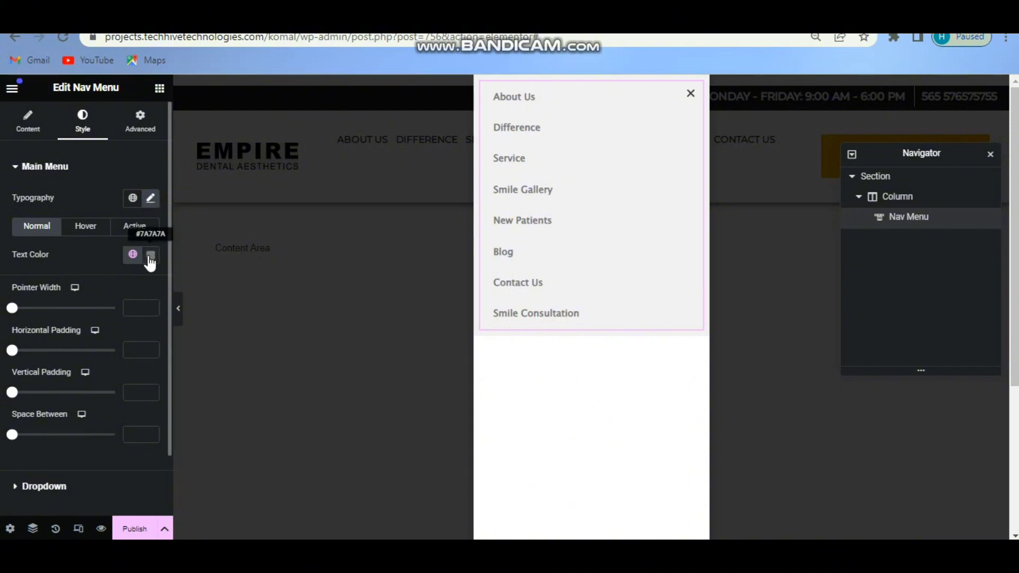
Darken the menu items' normal text colour.
click(151, 257)
drag(71, 359, 76, 398)
click(88, 448)
key(BackSpace)
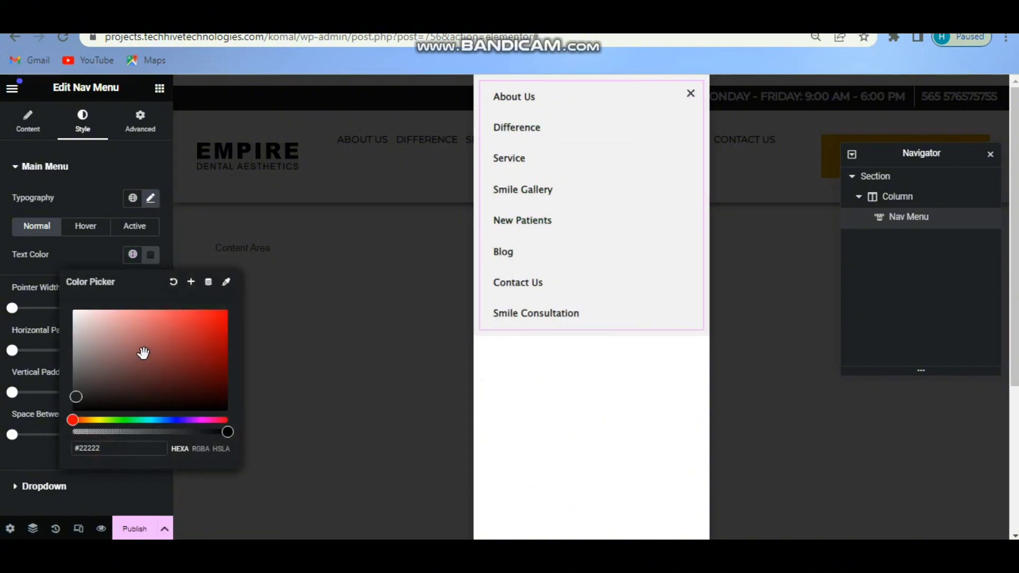
Make the hover text and underline #282828 with a 1 px pointer width.
click(88, 231)
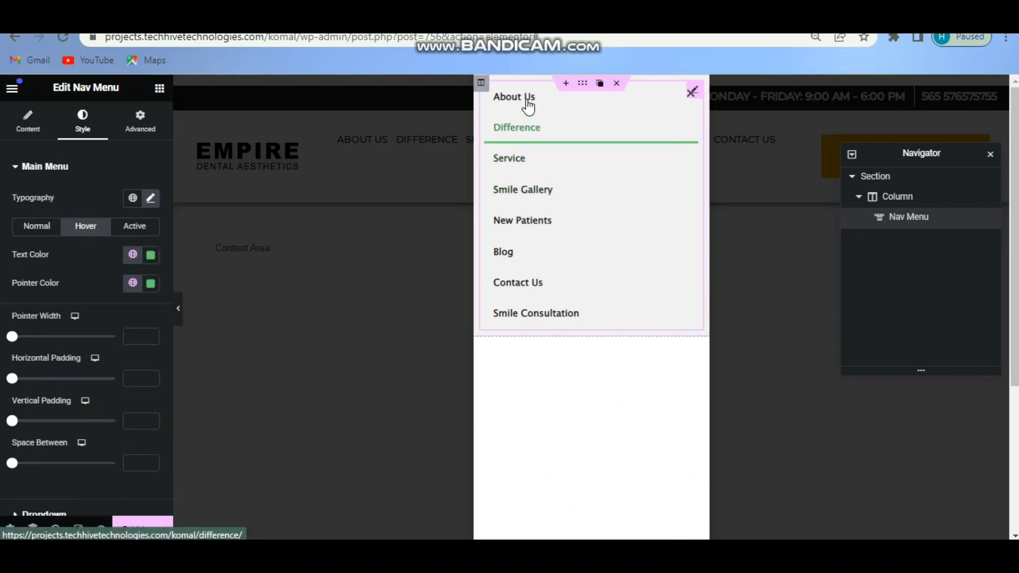
click(151, 256)
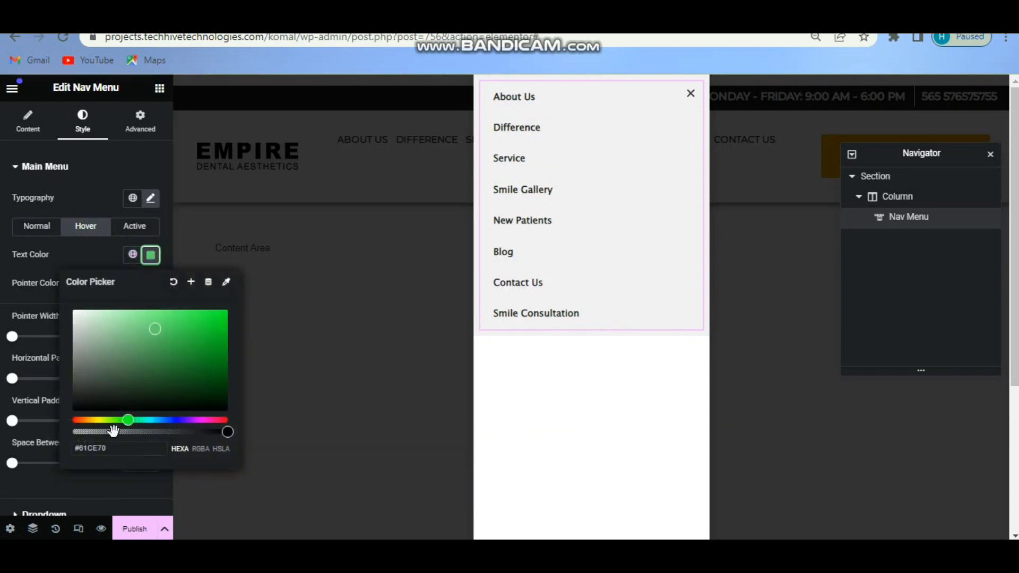
drag(155, 329, 72, 368)
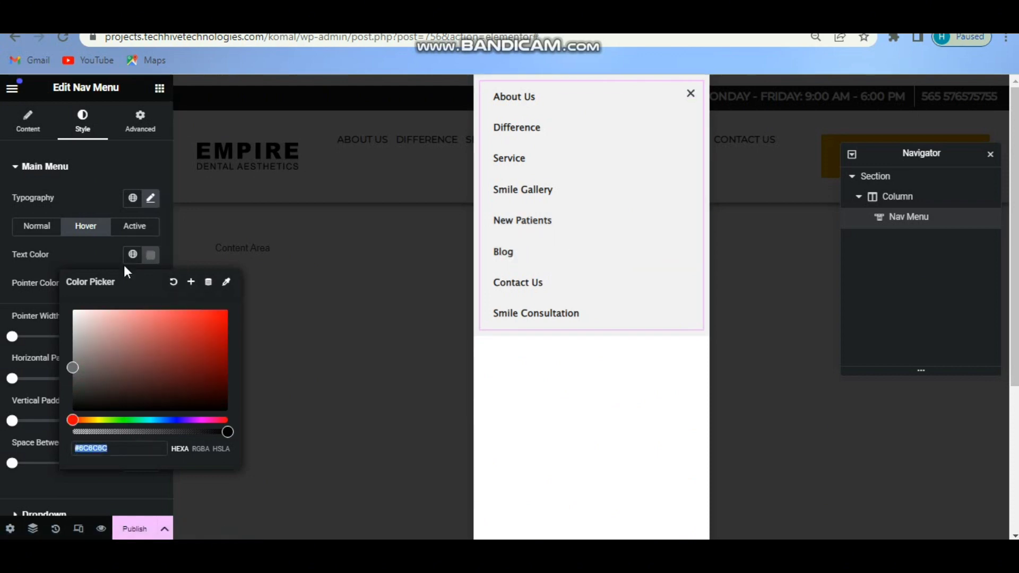
click(151, 283)
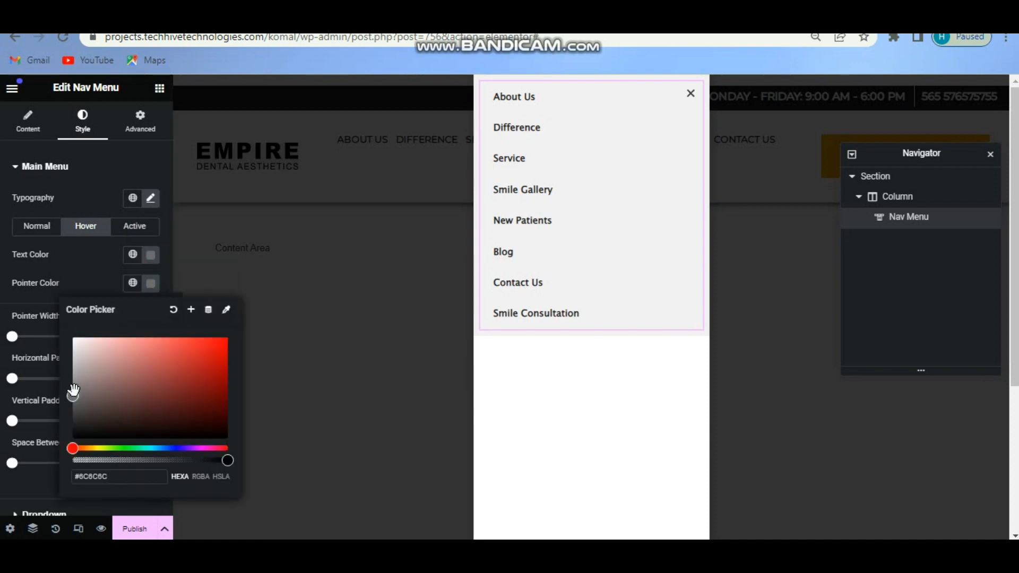
drag(72, 395, 73, 423)
click(150, 283)
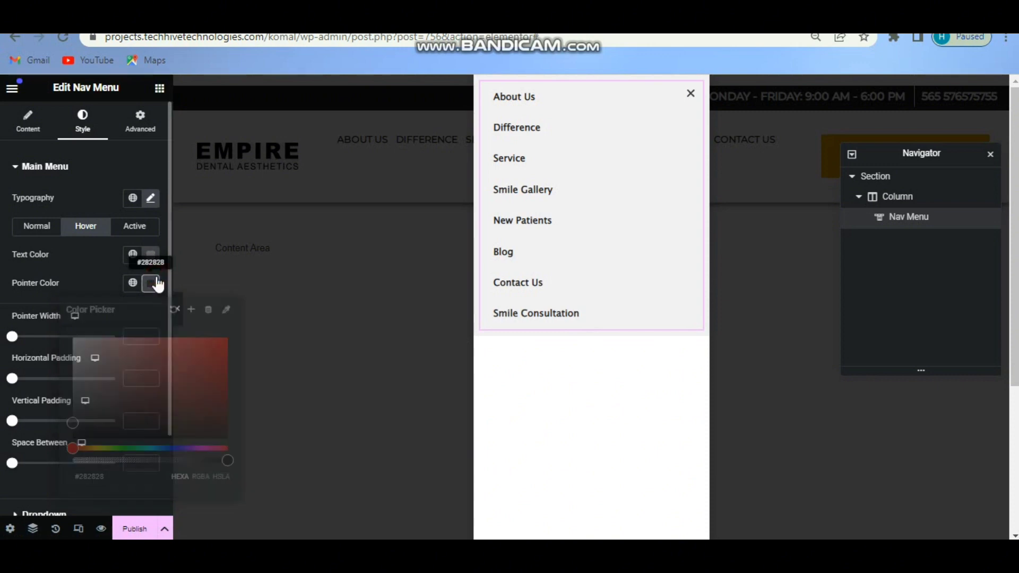
click(142, 338)
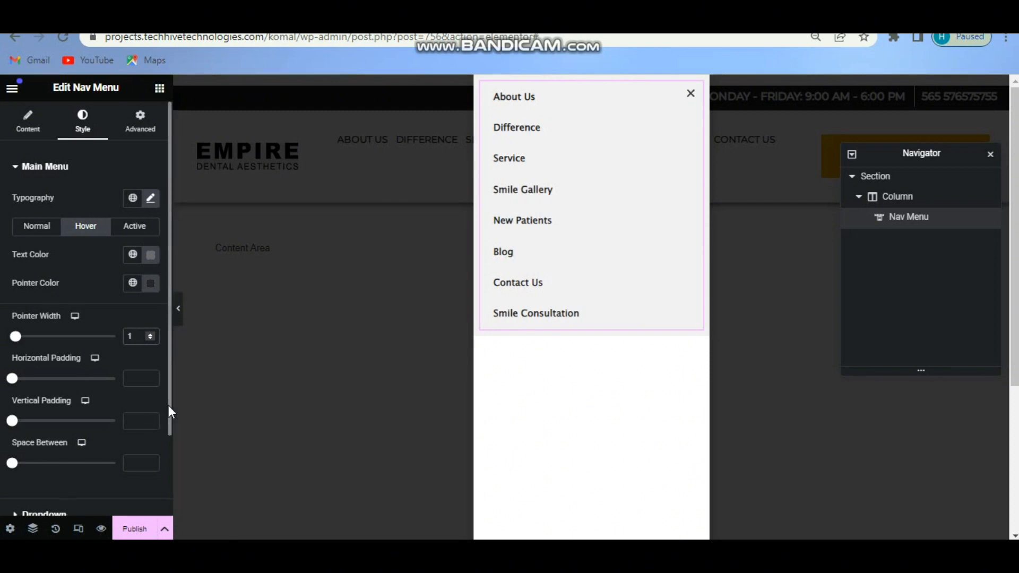
drag(168, 406, 164, 161)
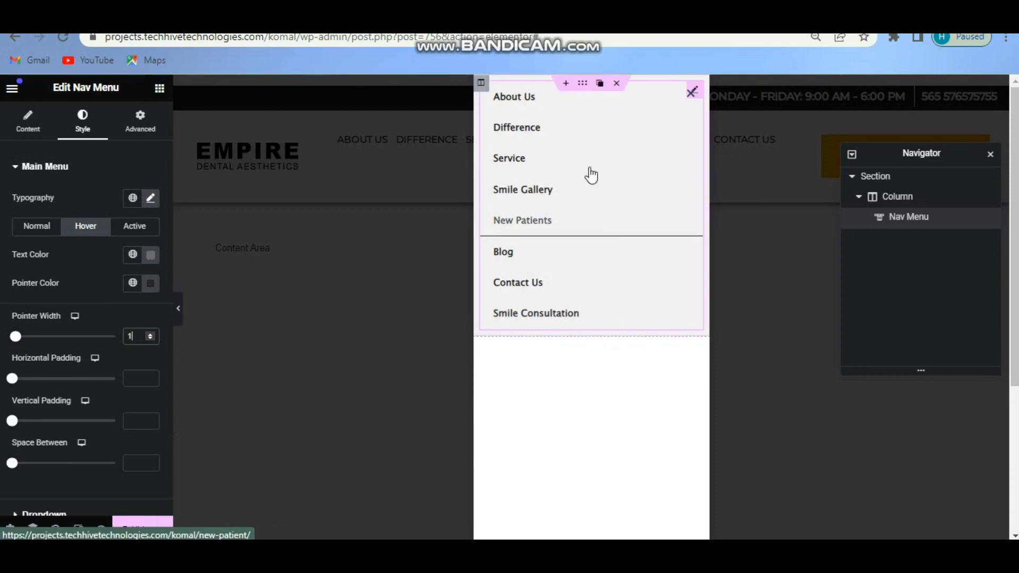
Add a single-column section and drag it beneath the Nav Menu section in the Navigator.
click(567, 84)
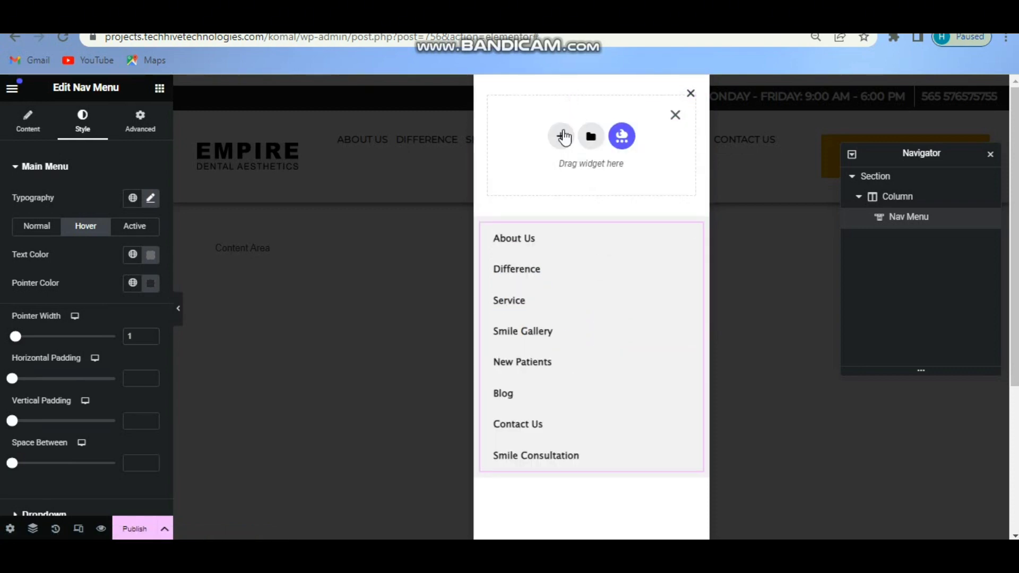
click(560, 136)
click(521, 170)
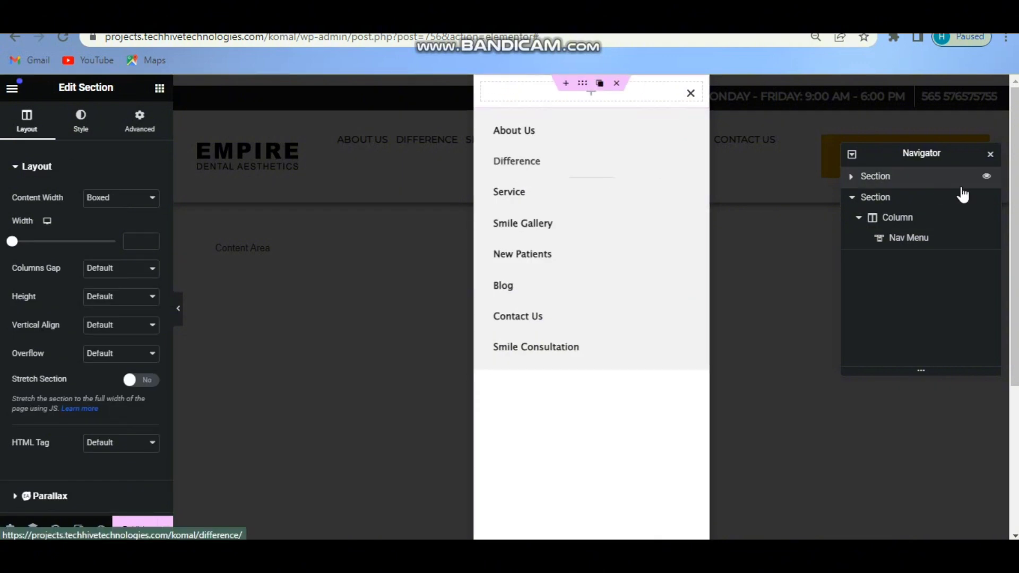
drag(912, 179, 919, 243)
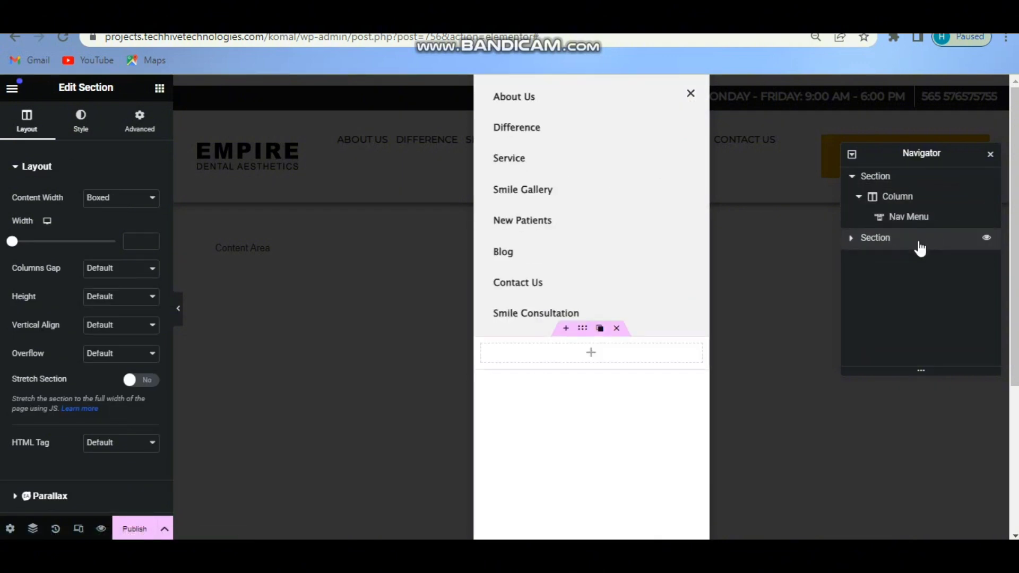
click(595, 354)
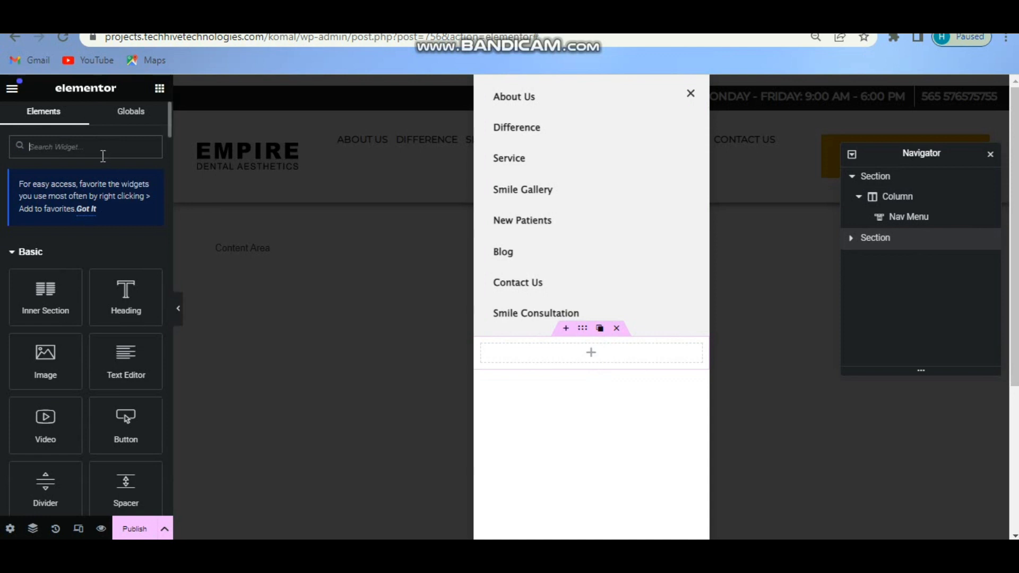
Drag a Button widget into the empty column and change its text to 'Reserve Appointment'.
text(but)
drag(46, 261, 523, 353)
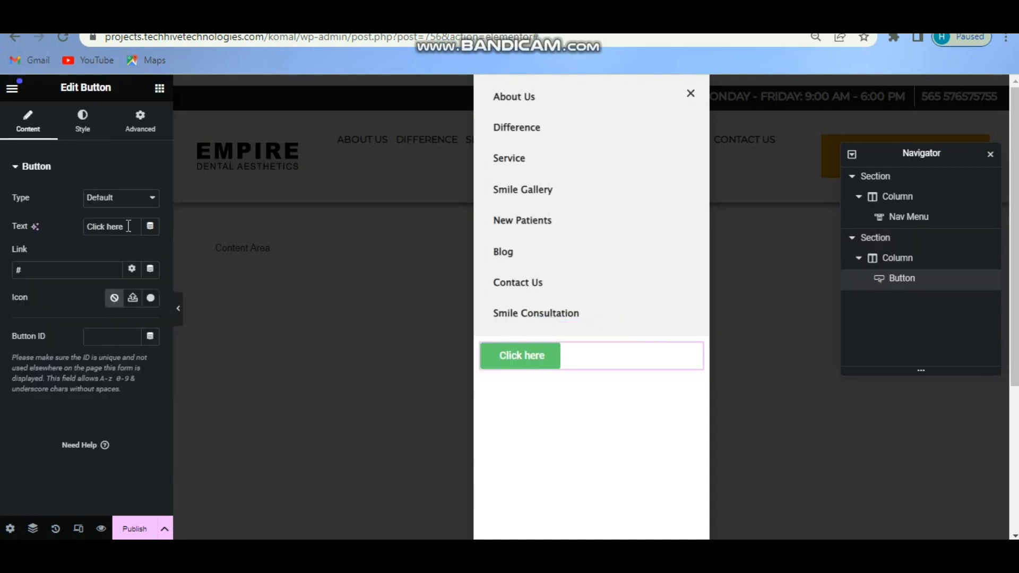
double_click(128, 227)
text(Reserve Appointment)
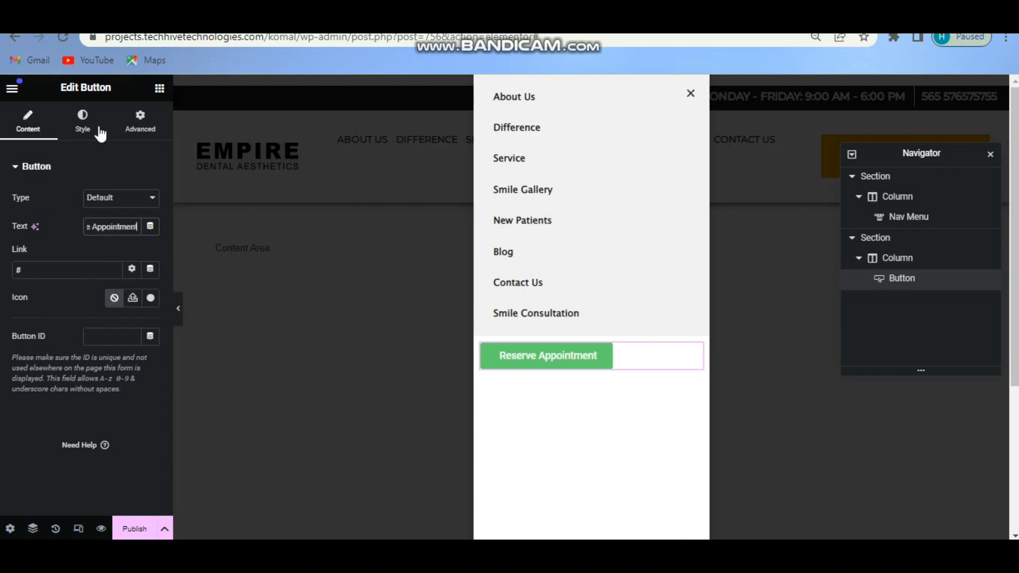
click(82, 122)
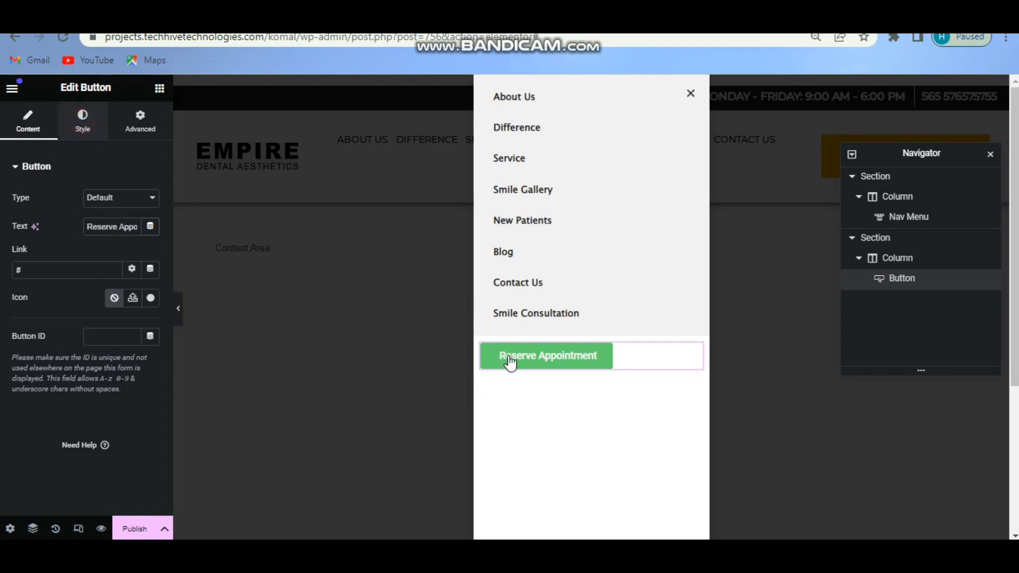
Center the button and set its typography to Montserrat 14 px, weight 500, uppercase.
click(489, 355)
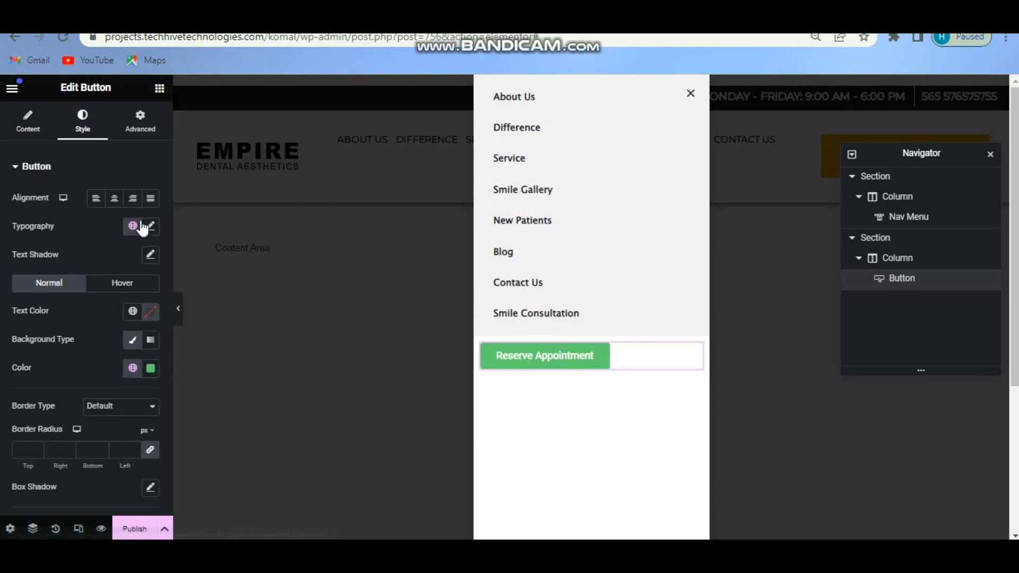
click(116, 204)
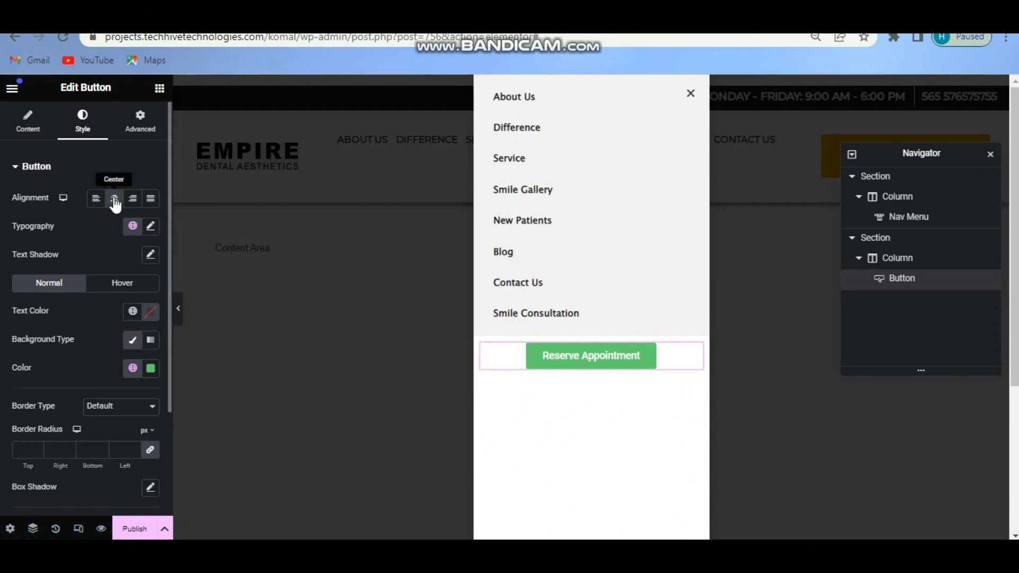
click(151, 227)
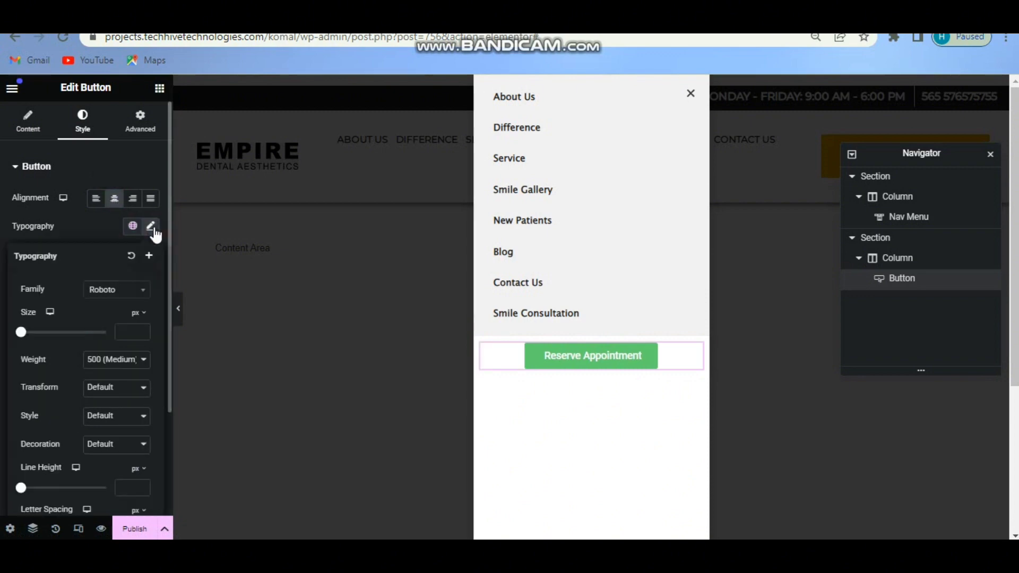
click(127, 293)
click(108, 360)
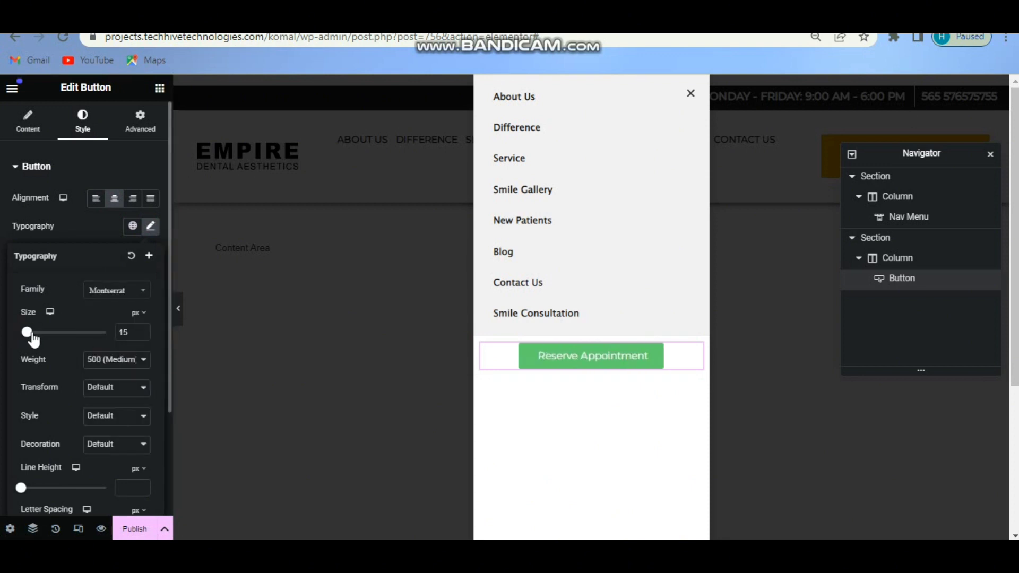
click(26, 333)
click(139, 360)
click(126, 428)
click(137, 360)
click(116, 418)
click(116, 387)
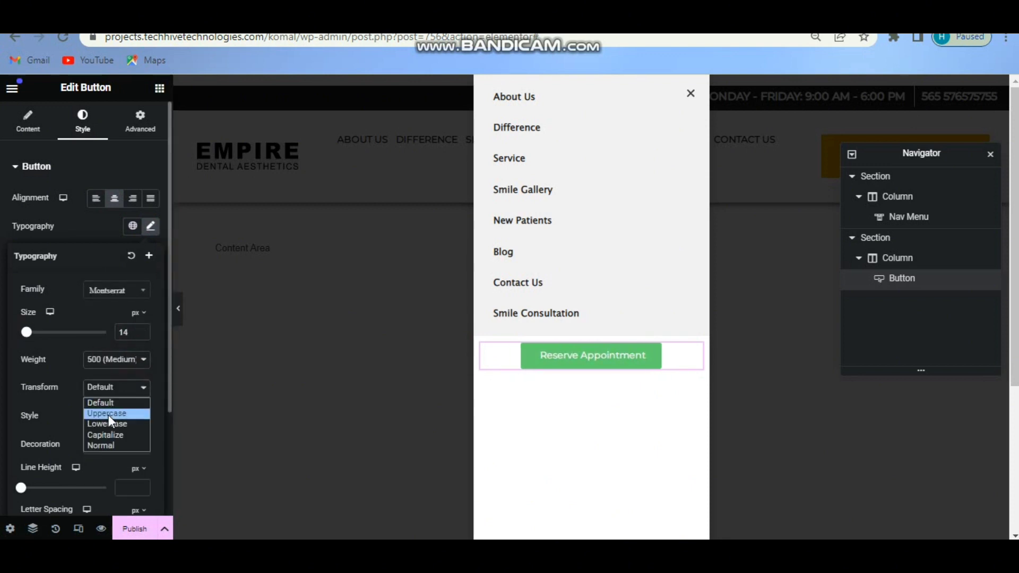
click(108, 415)
click(151, 228)
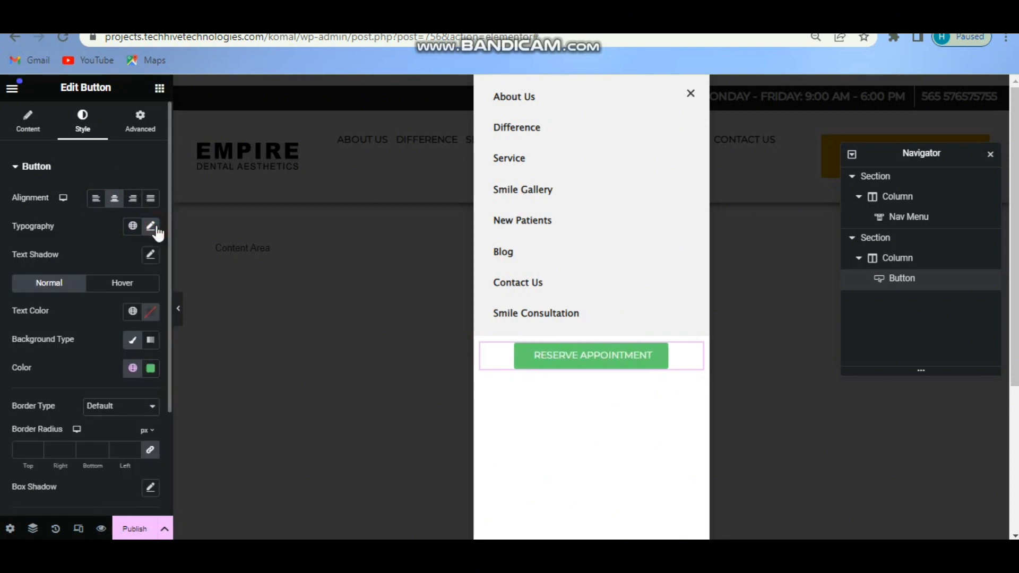
Make the button black with white text, switching to a white background and black text on hover.
click(151, 369)
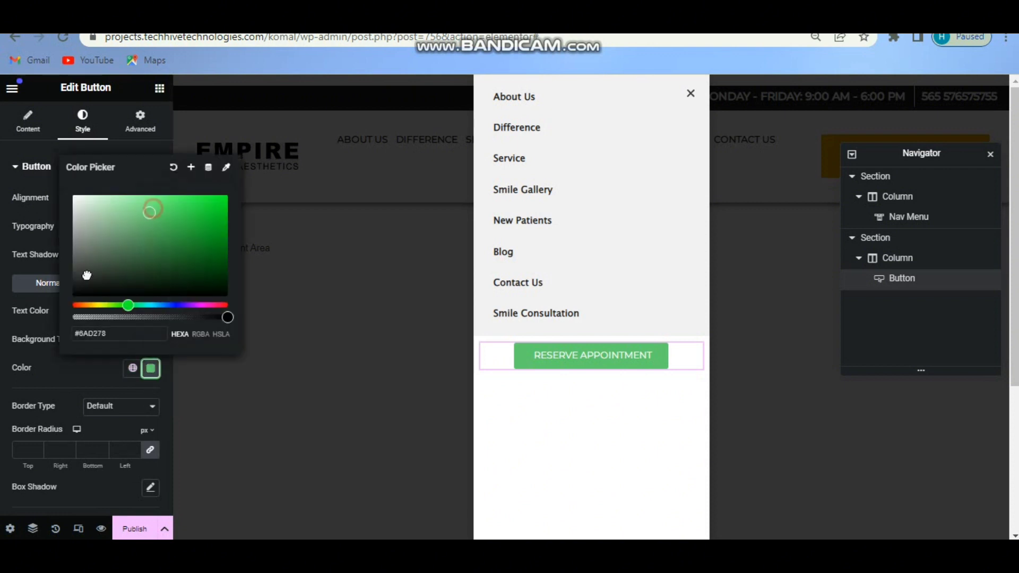
click(79, 288)
click(152, 372)
click(150, 312)
click(76, 365)
click(145, 297)
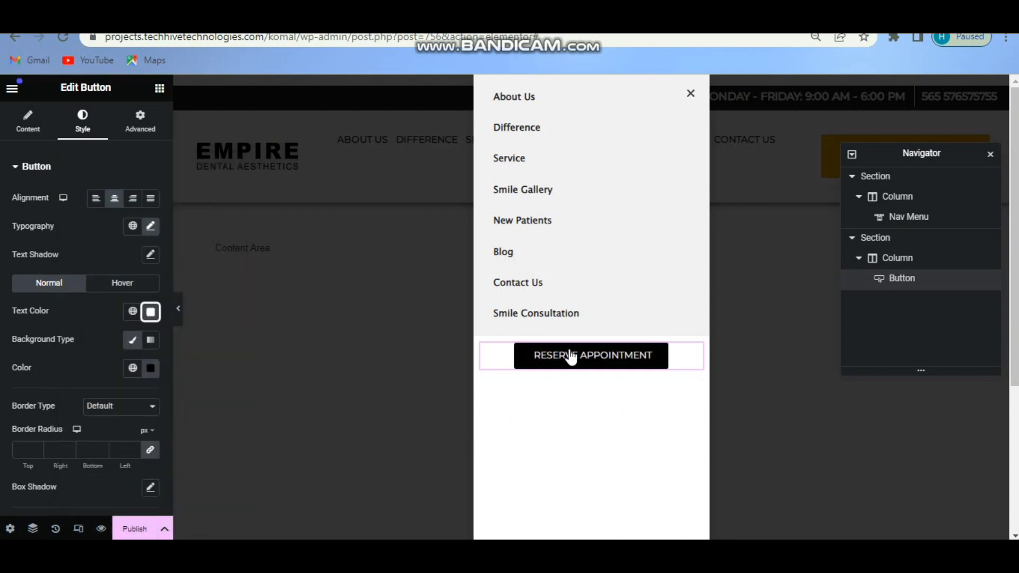
click(131, 286)
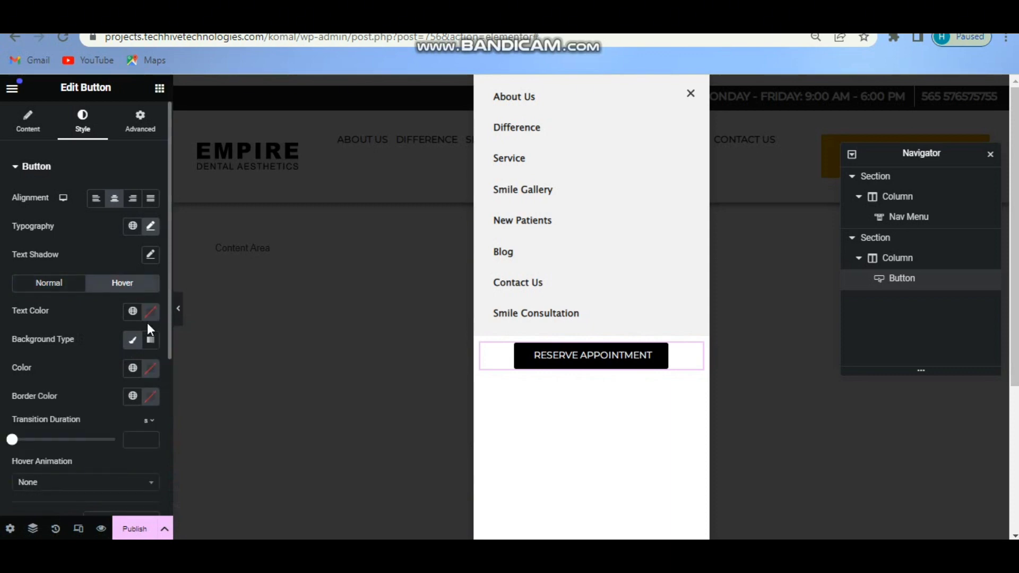
click(151, 318)
click(151, 368)
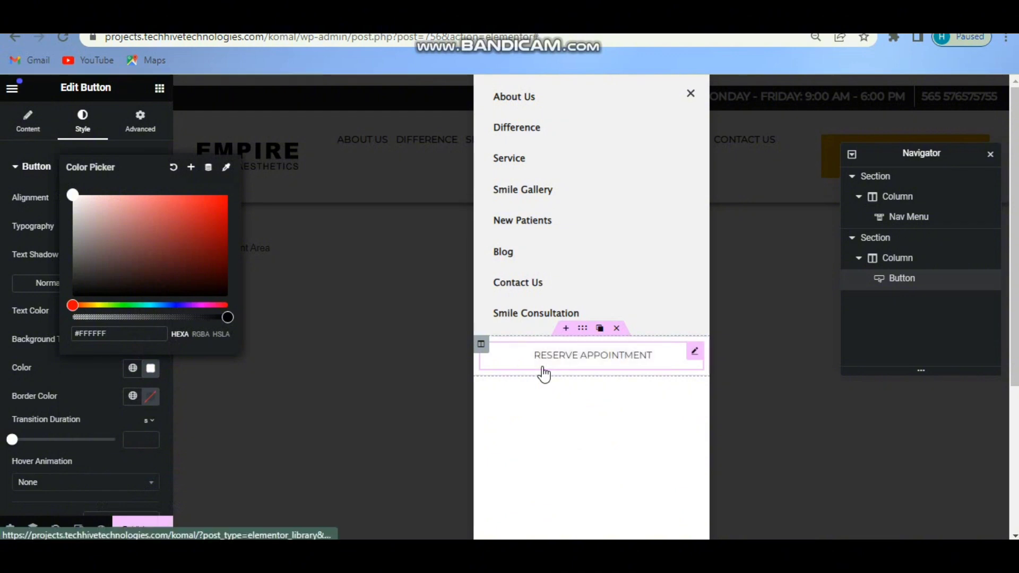
click(151, 368)
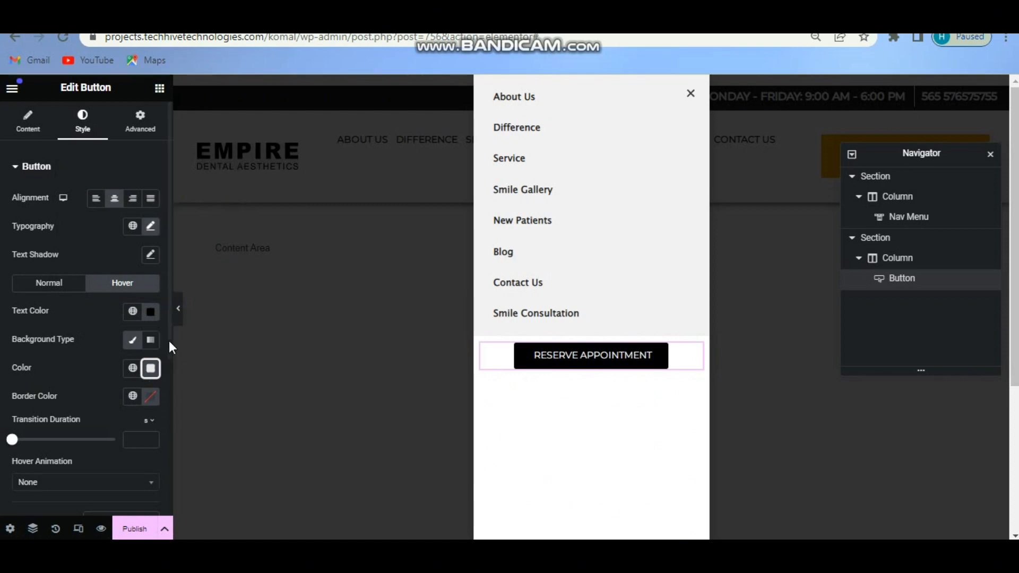
drag(169, 341, 158, 492)
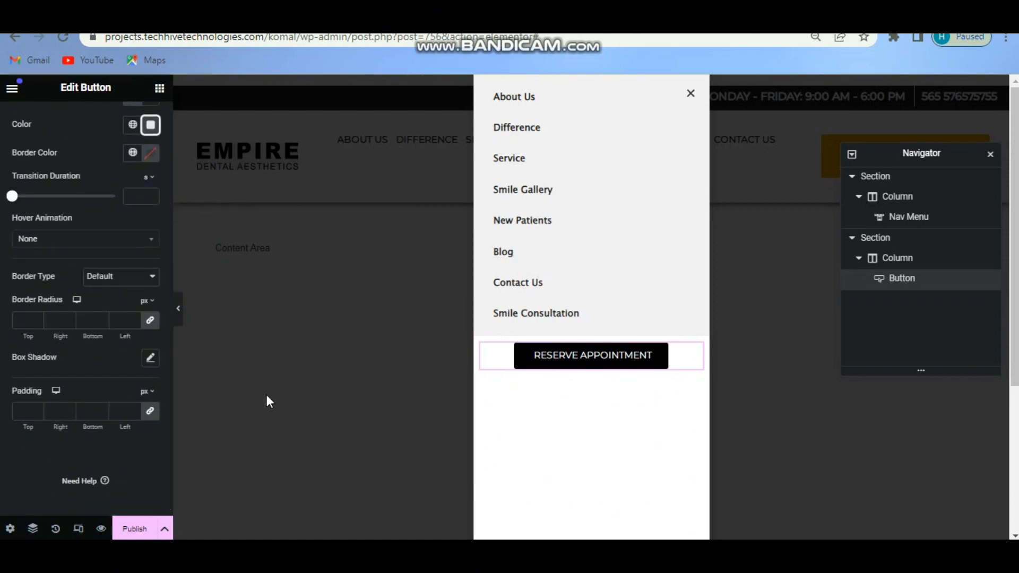
Unlink the Reserve Appointment button's padding and set Top and Bottom to 12 px.
click(125, 411)
text(71)
key(Up)
key(Up)
key(Up)
key(Up)
click(150, 411)
click(24, 412)
key(Up)
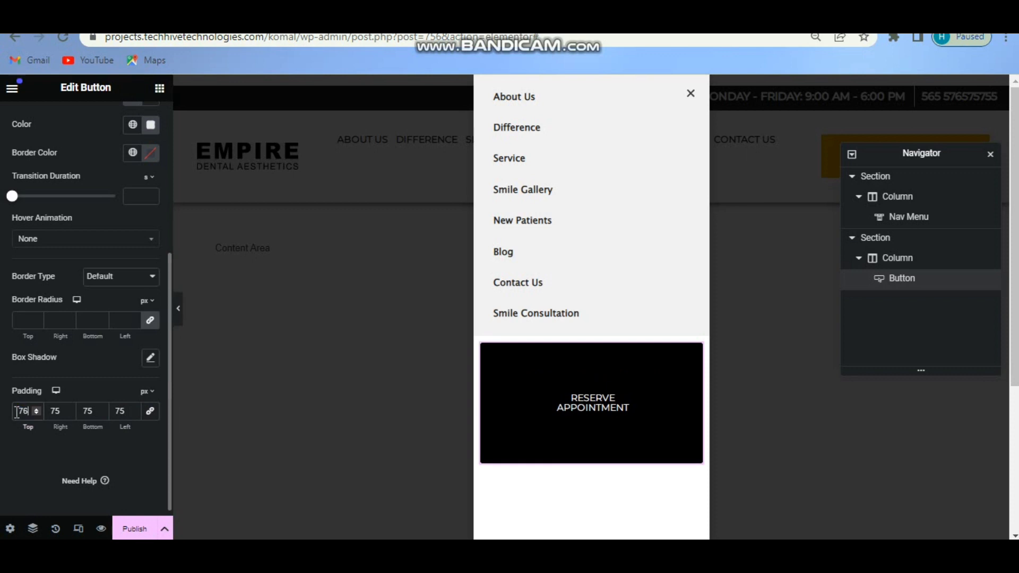
key(BackSpace)
key(BackSpace)
text(14)
key(Down)
key(Down)
drag(17, 412, 30, 412)
key(ctrl+c)
double_click(90, 412)
key(ctrl+v)
drag(168, 388, 166, 249)
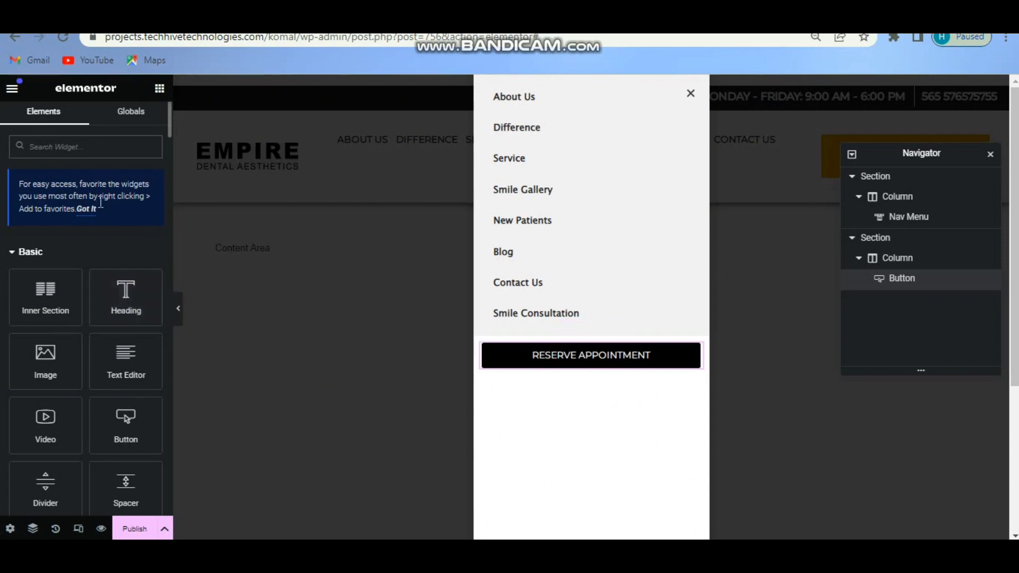
Add a heading below the button reading 'Call Us:' followed by the clinic's phone number.
drag(145, 306, 590, 366)
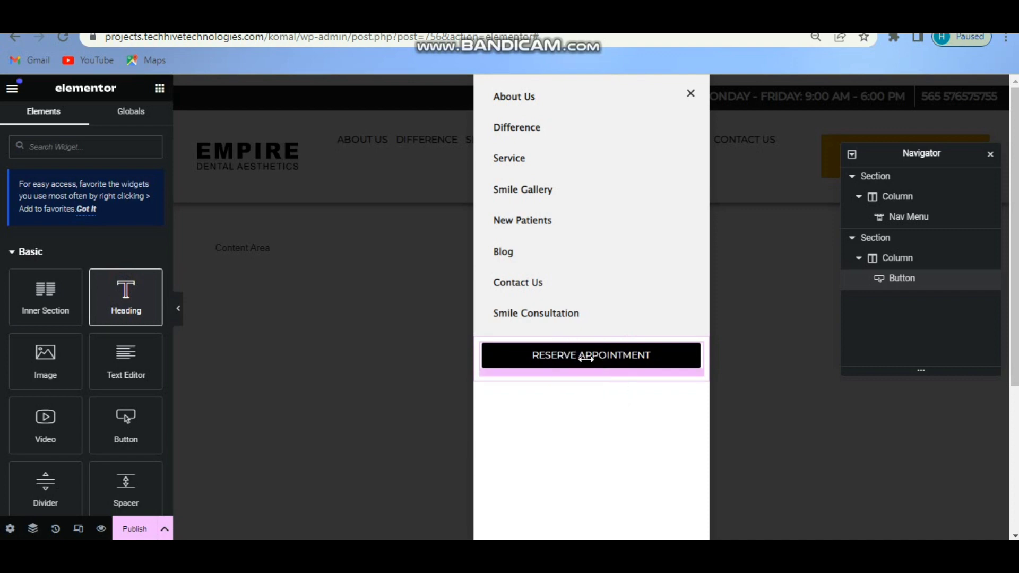
drag(119, 215, 4, 215)
text(Call Us:)
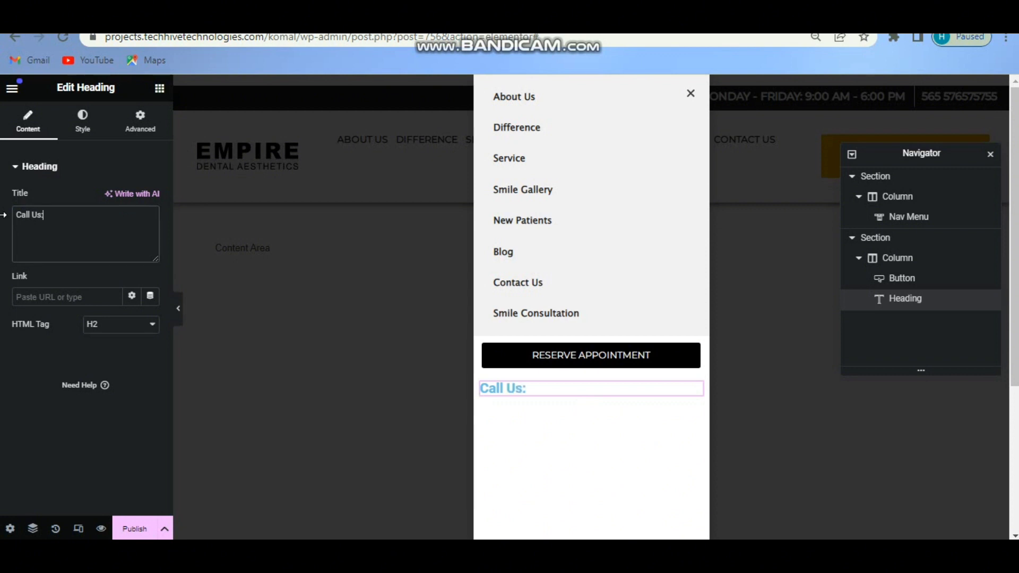
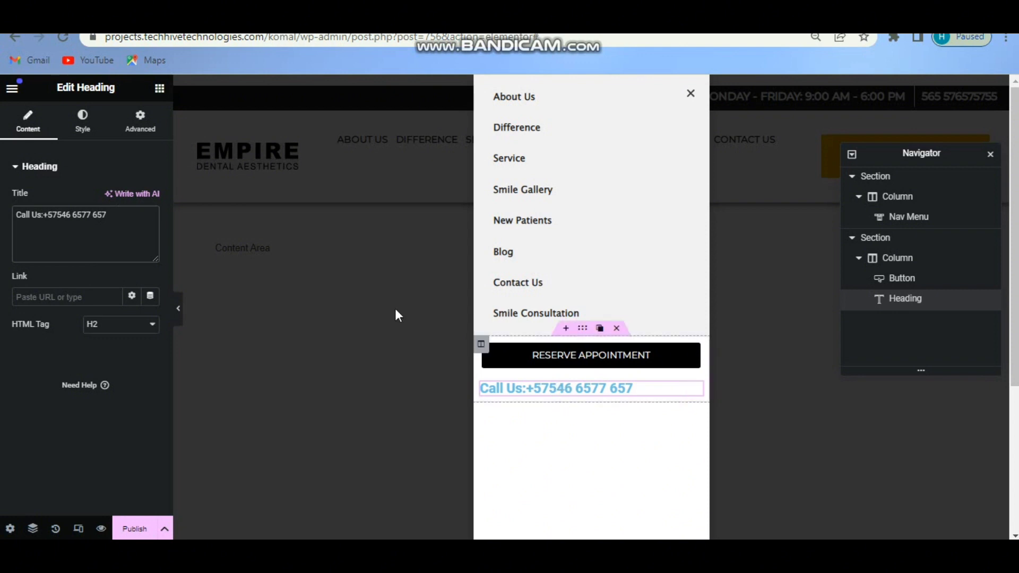
Link the heading to 'tel:' plus the copied phone number.
drag(110, 215, 63, 216)
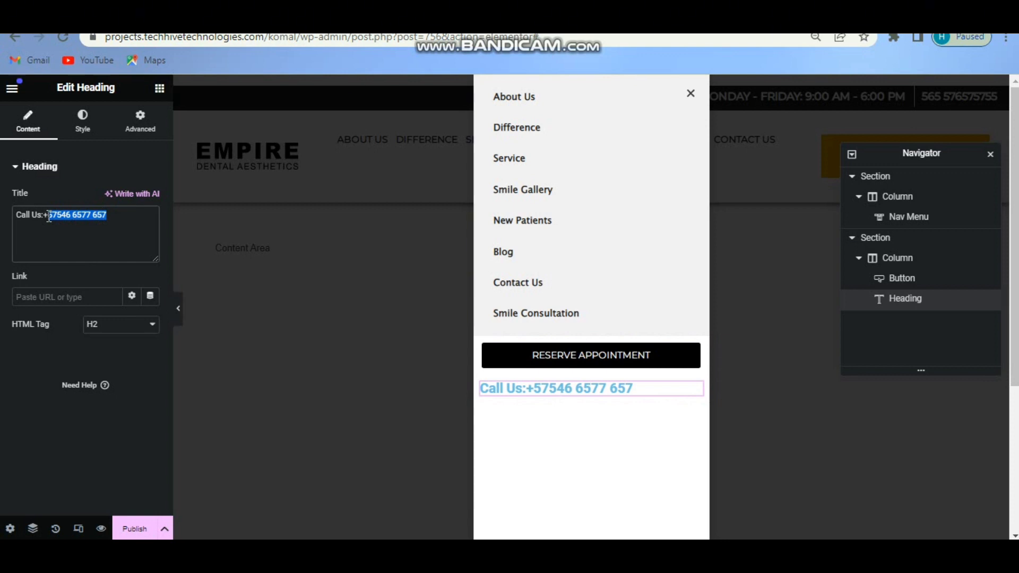
click(68, 293)
text(t)
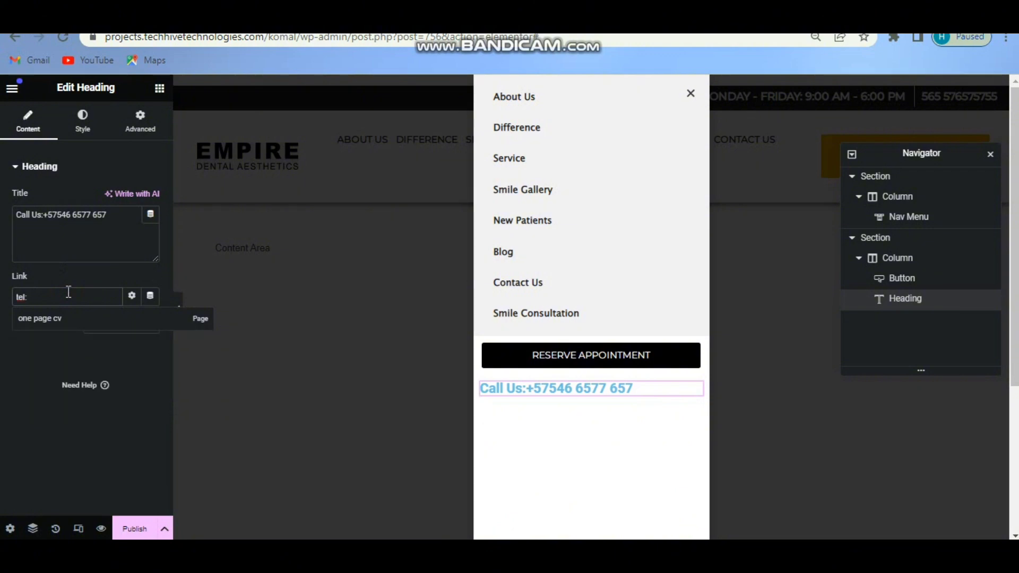
text(el:)
key(ctrl+v)
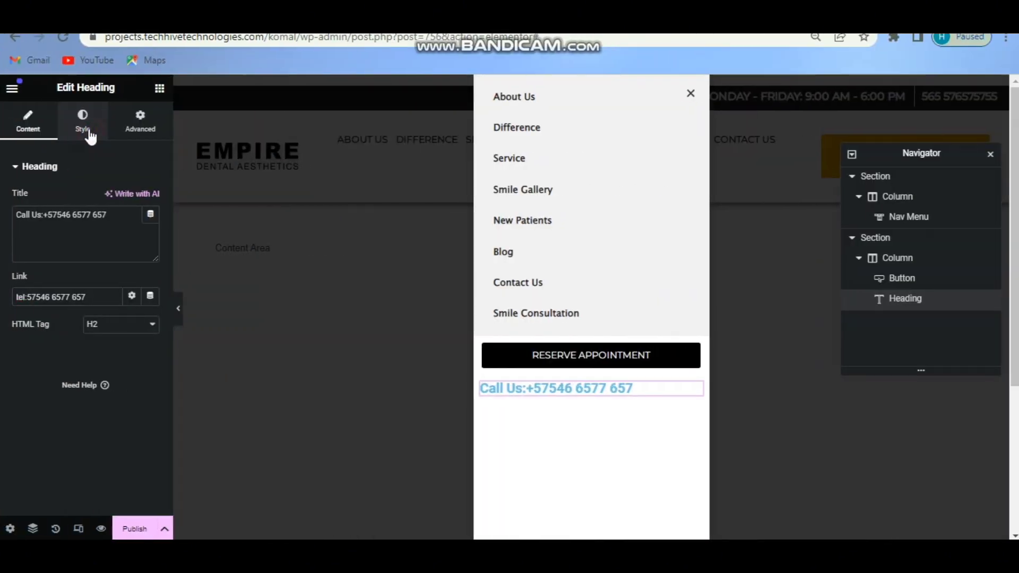
Center the Call Us heading and make its text white #FFFFFF.
click(89, 134)
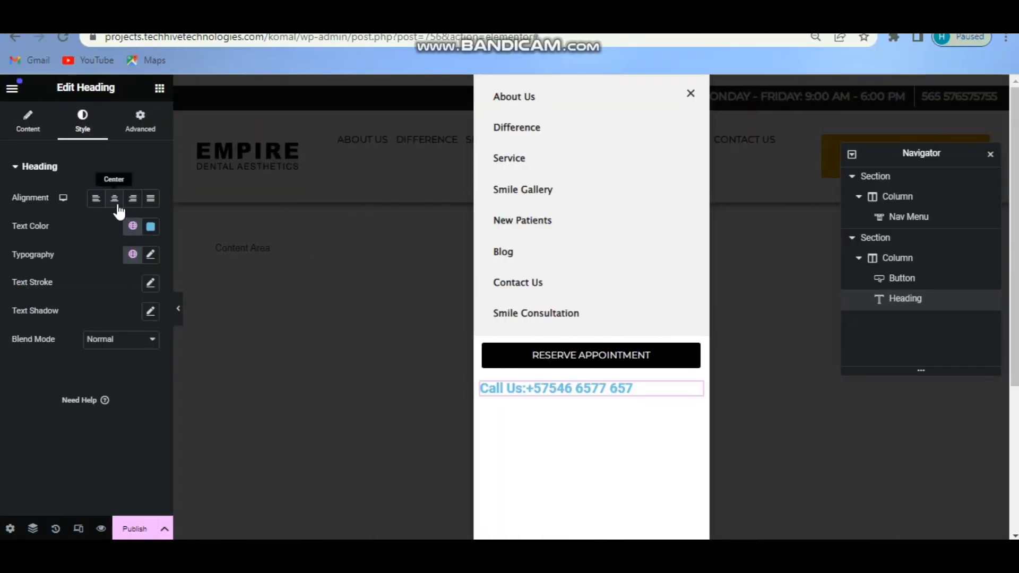
click(115, 199)
click(151, 226)
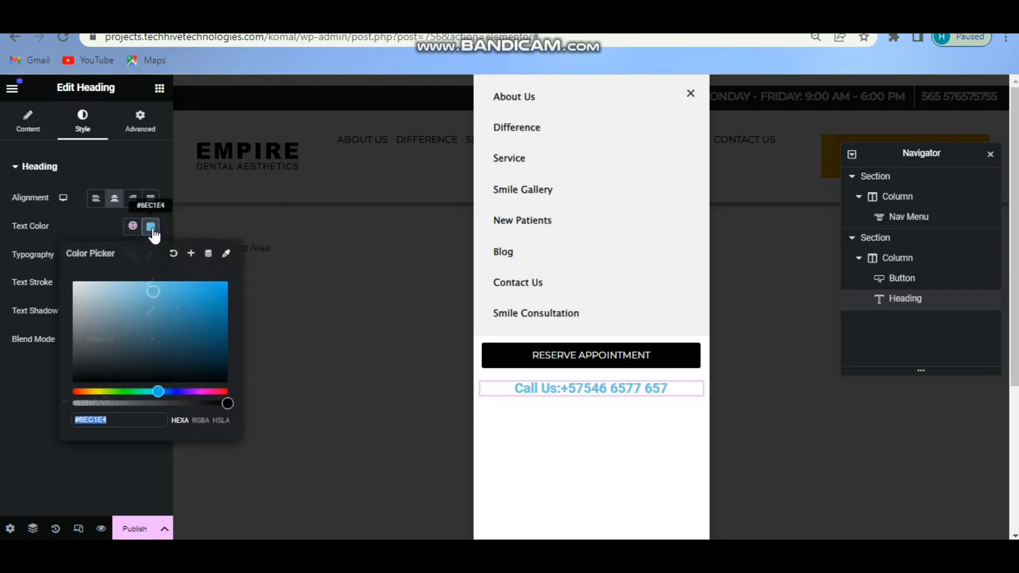
drag(79, 289, 64, 273)
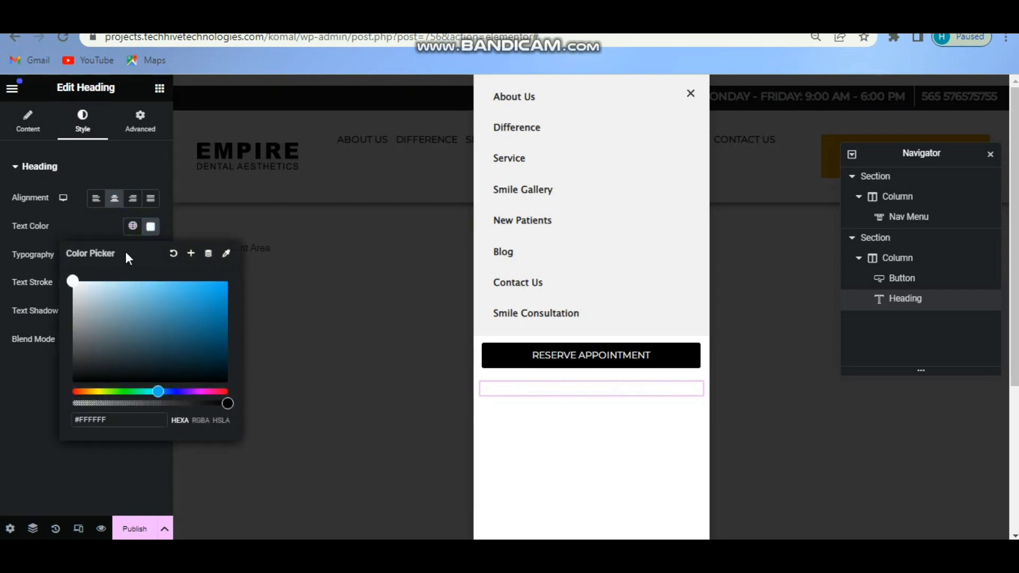
click(157, 229)
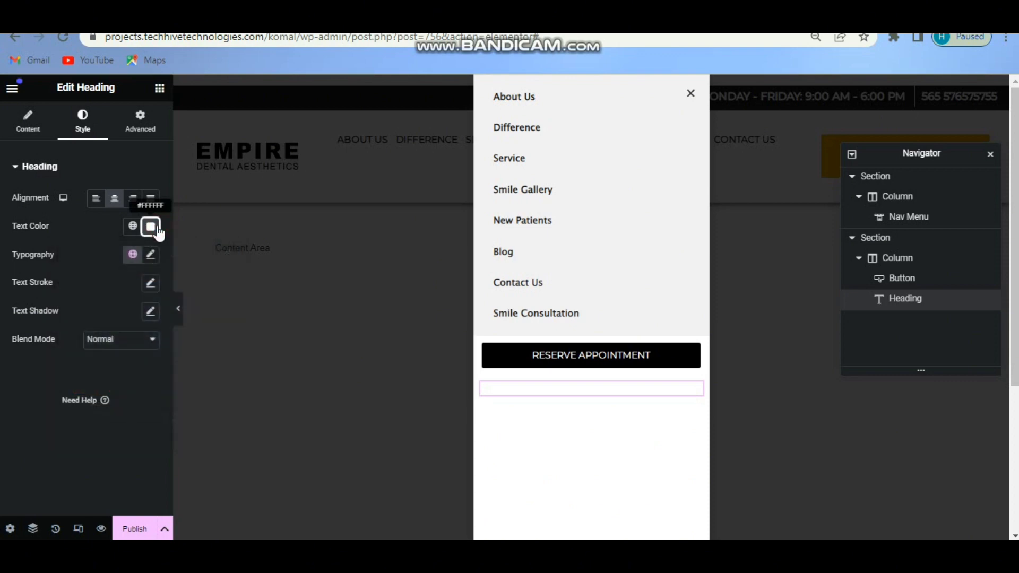
Give the heading a Classic black #000000 background.
click(128, 133)
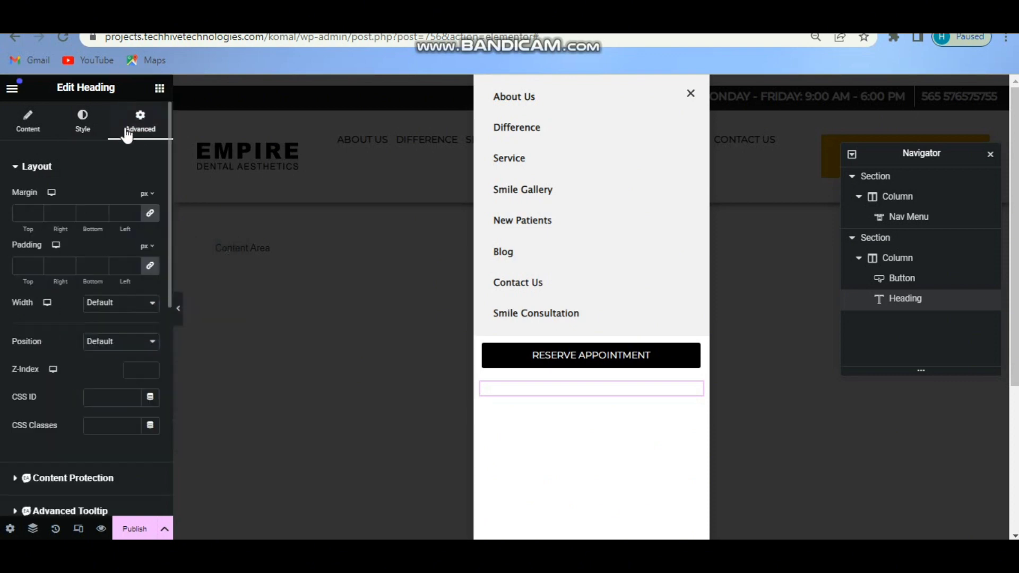
click(85, 165)
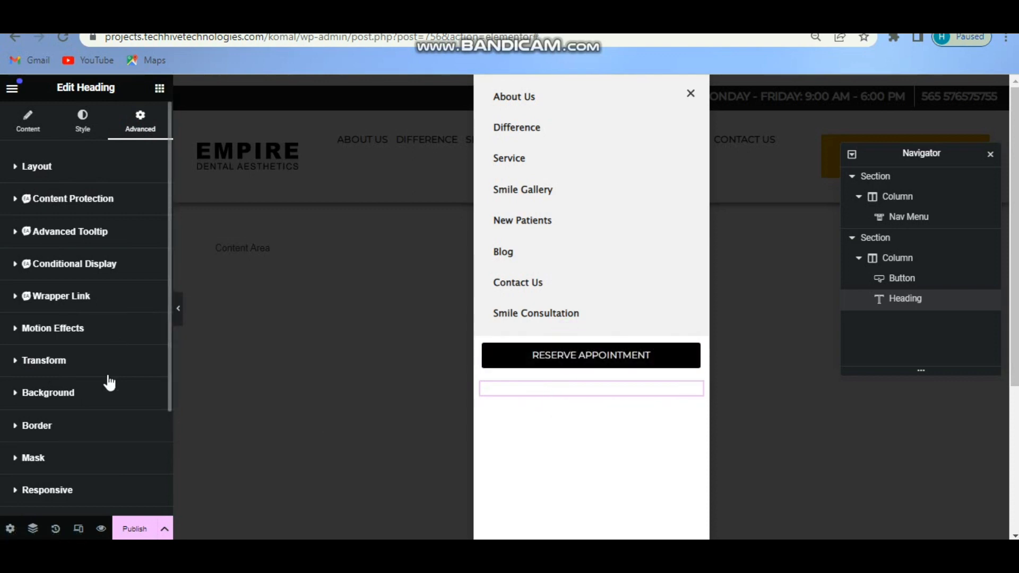
click(113, 399)
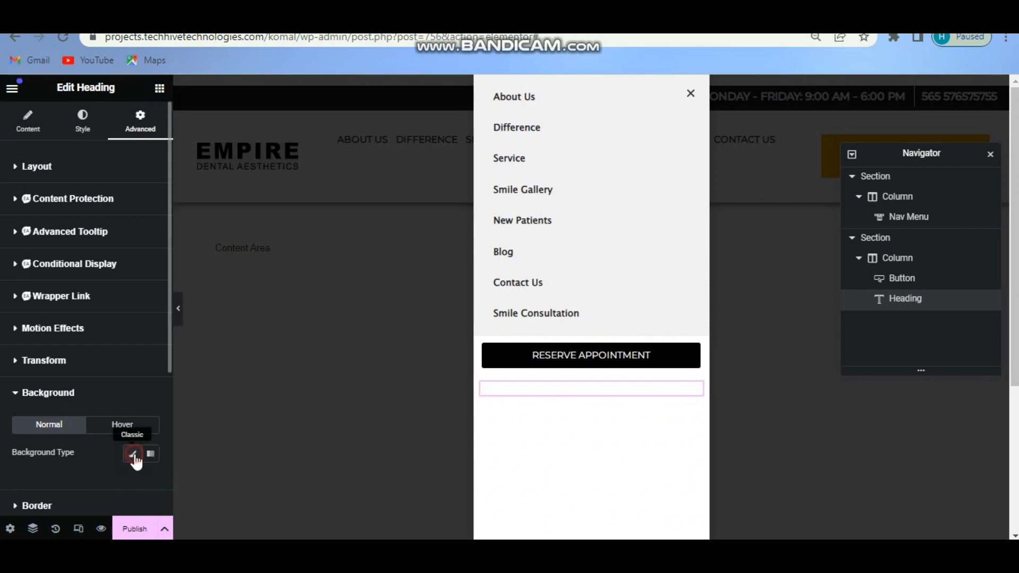
click(132, 454)
click(150, 482)
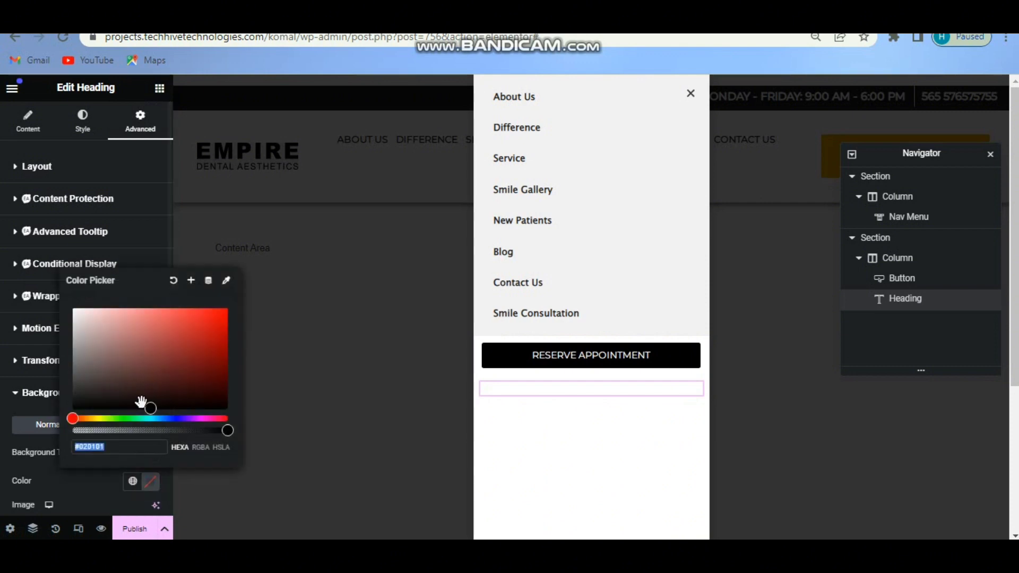
drag(149, 407, 66, 406)
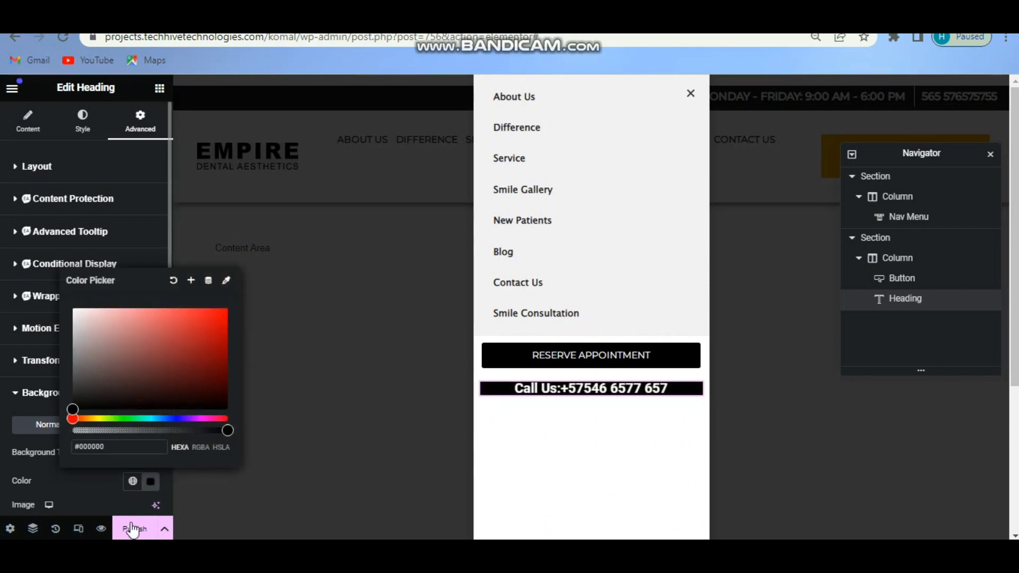
click(151, 483)
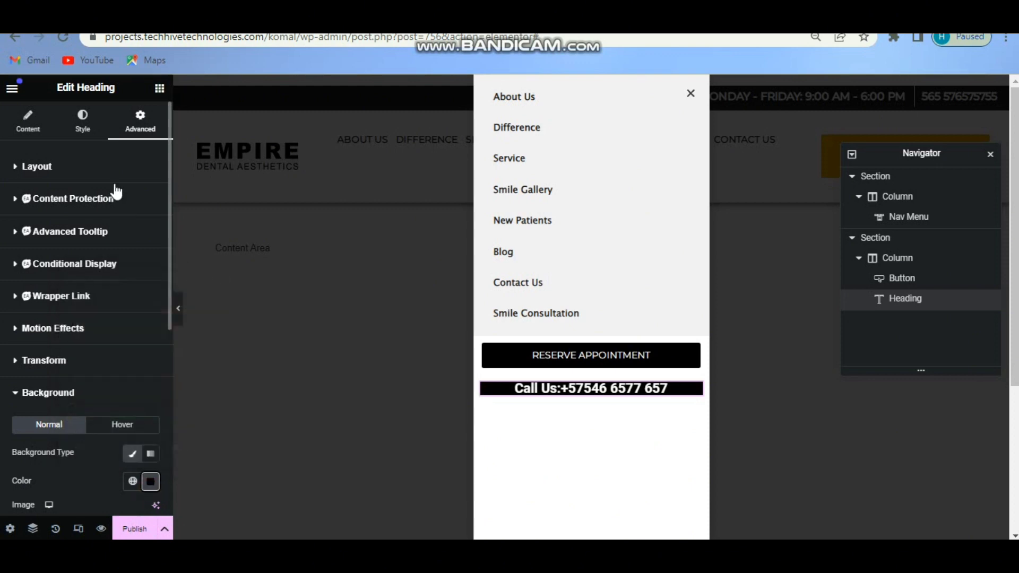
click(82, 131)
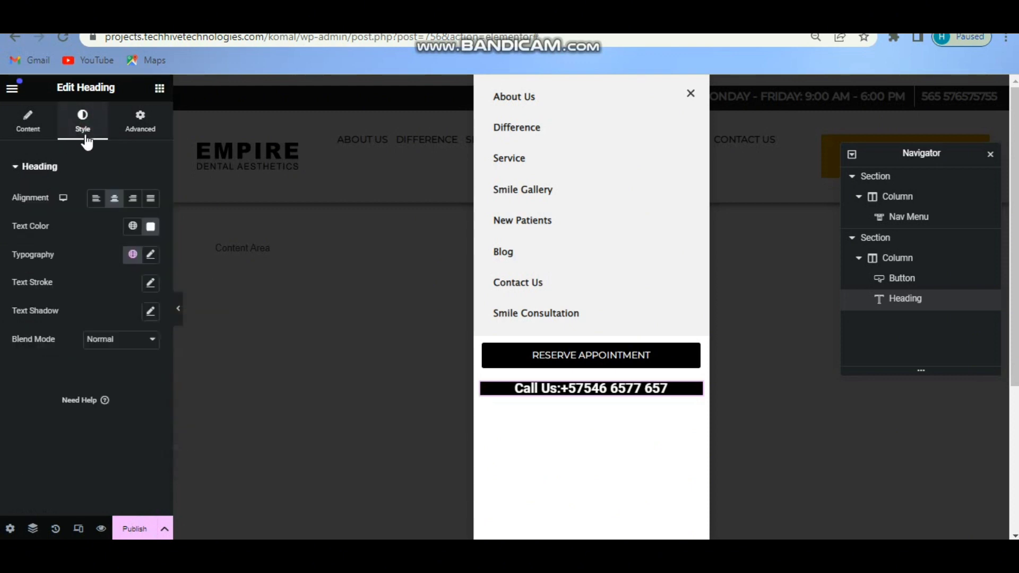
Set the heading typography to Montserrat, size 15, Capitalize transform.
click(152, 255)
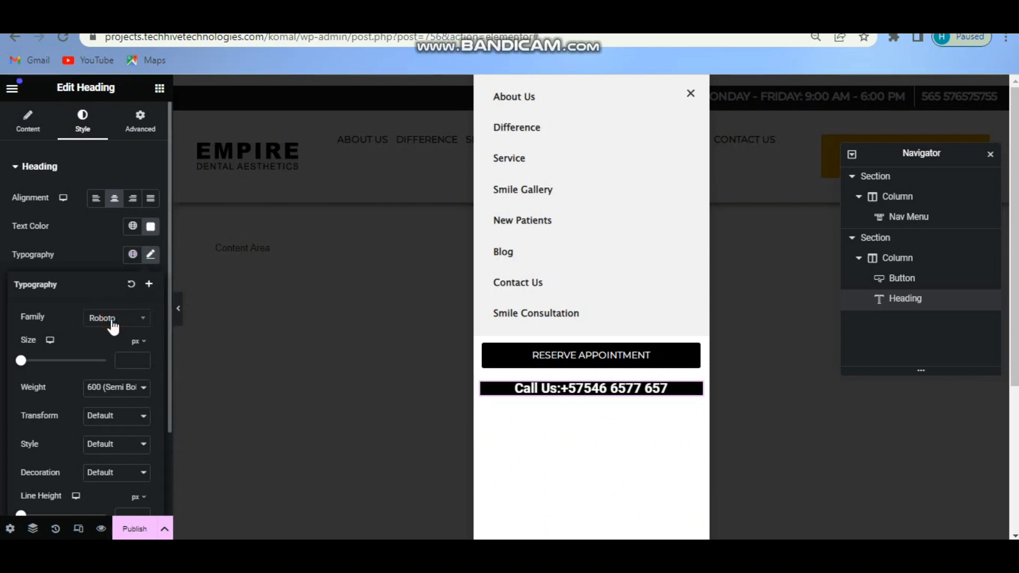
click(111, 321)
text(mon)
click(112, 378)
drag(21, 360, 53, 364)
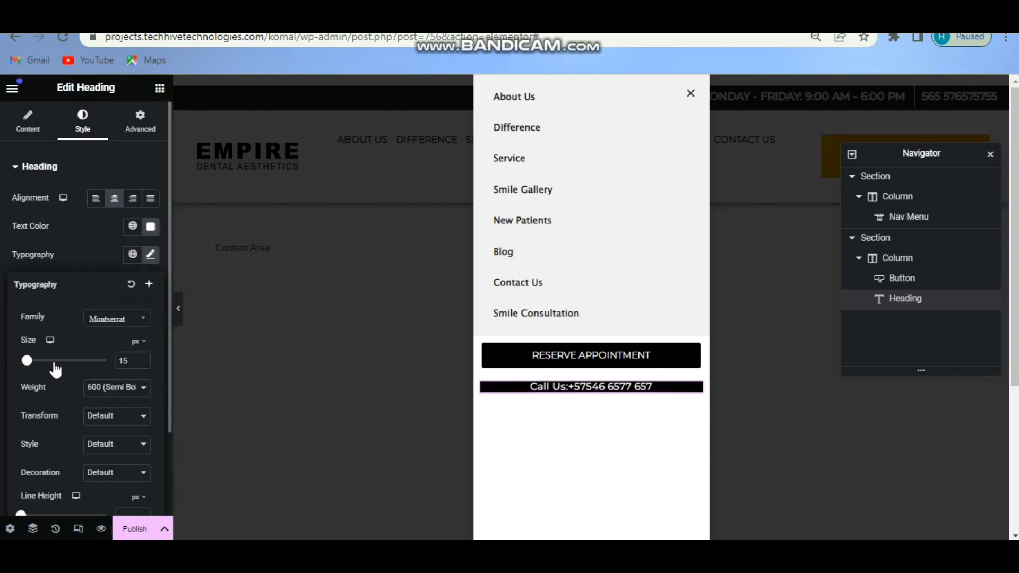
click(116, 416)
click(109, 462)
click(152, 260)
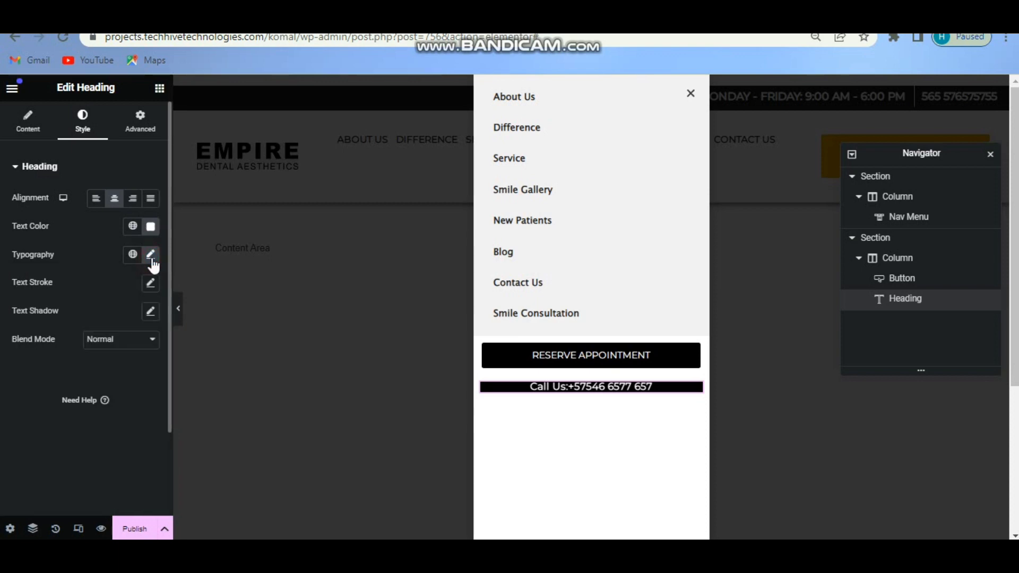
Unlink the heading's padding, increase top and bottom padding, and duplicate the heading.
click(140, 127)
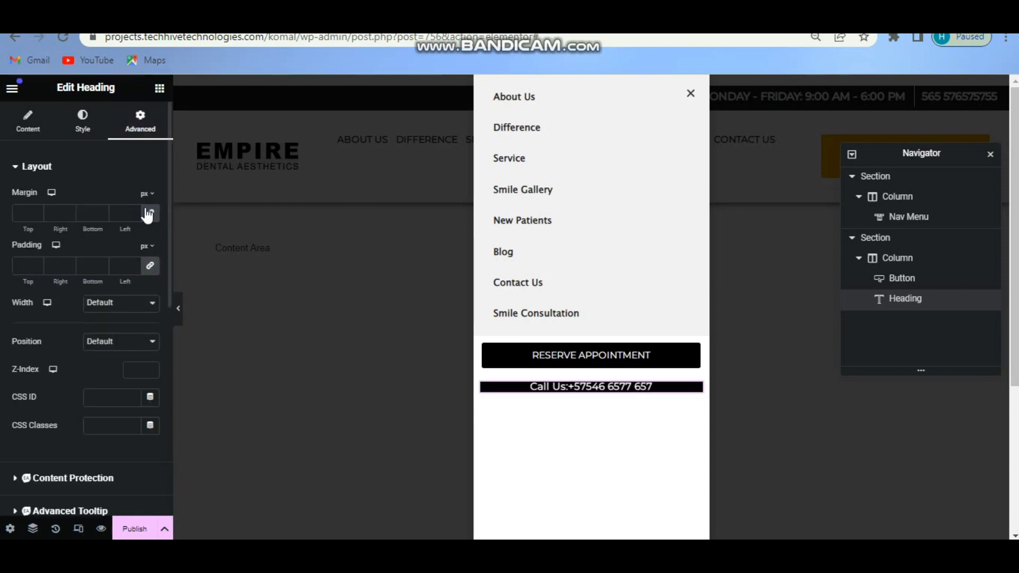
click(151, 267)
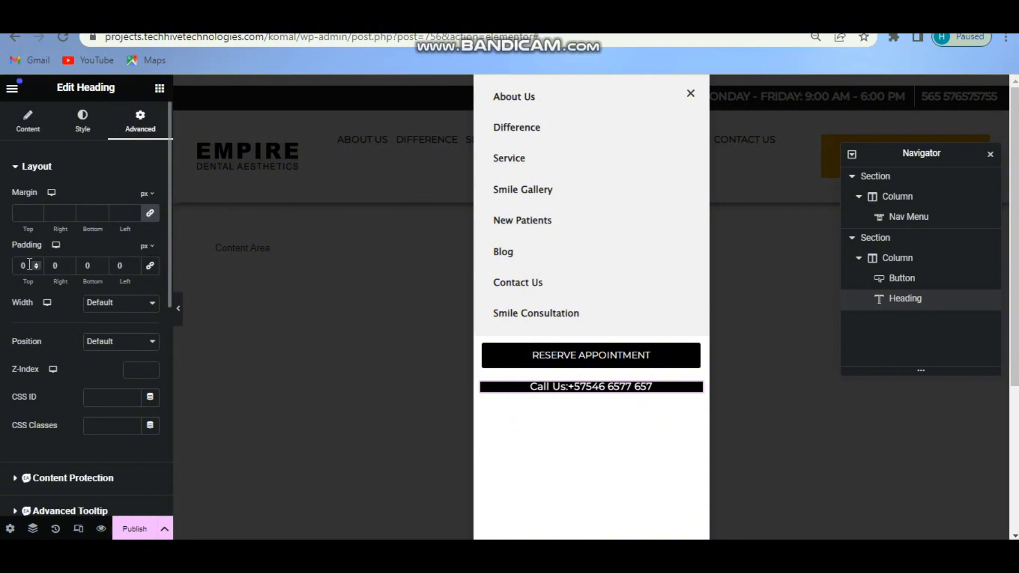
scroll(29, 264, up, 12)
click(97, 265)
scroll(97, 265, up, 11)
scroll(97, 265, down, 1)
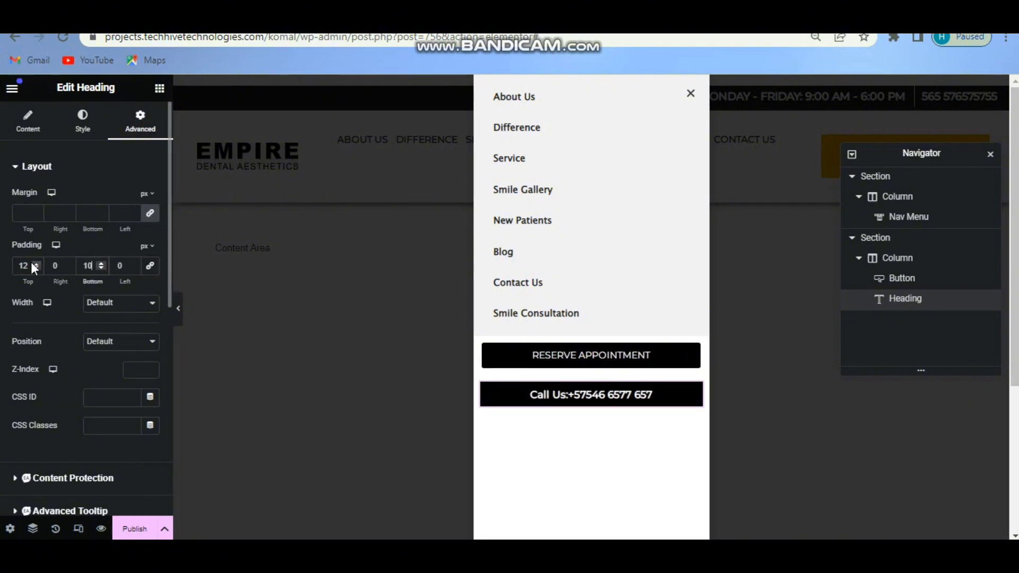
click(32, 264)
scroll(32, 264, down, 1)
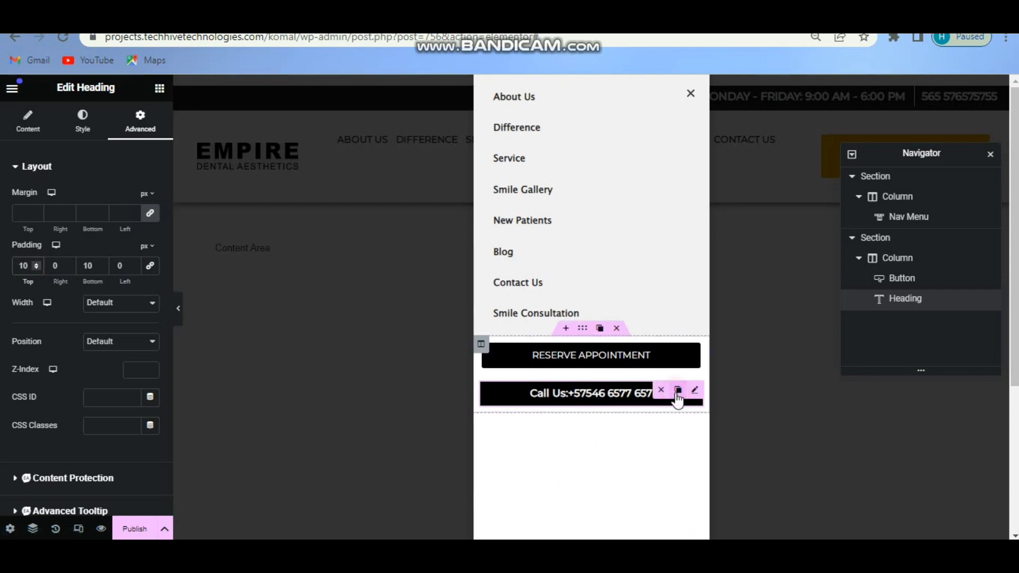
click(678, 392)
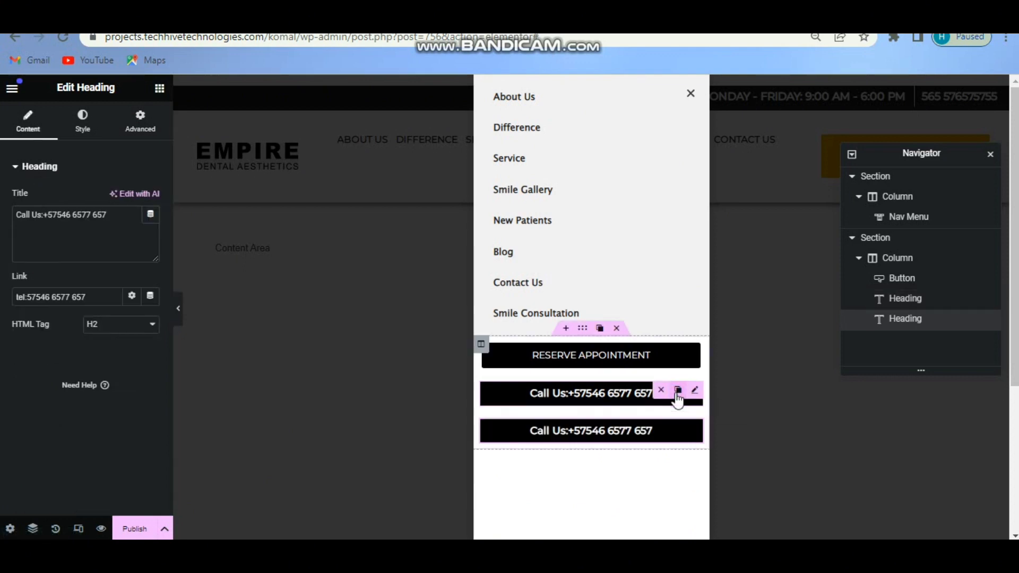
Replace the copied heading's title with the clinic's e-mail address.
drag(112, 215, 11, 212)
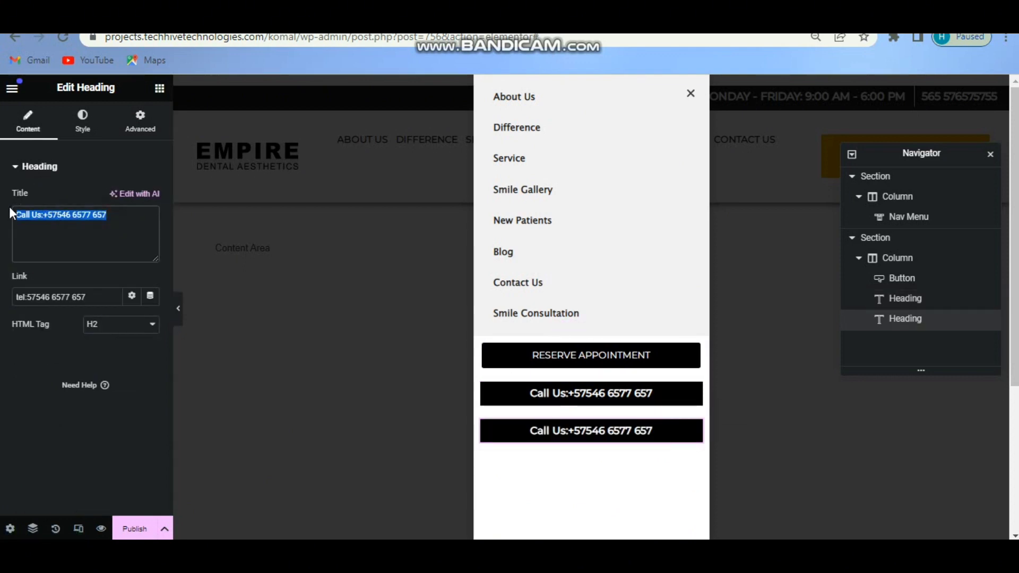
key(ctrl+super+o)
click(448, 311)
click(490, 267)
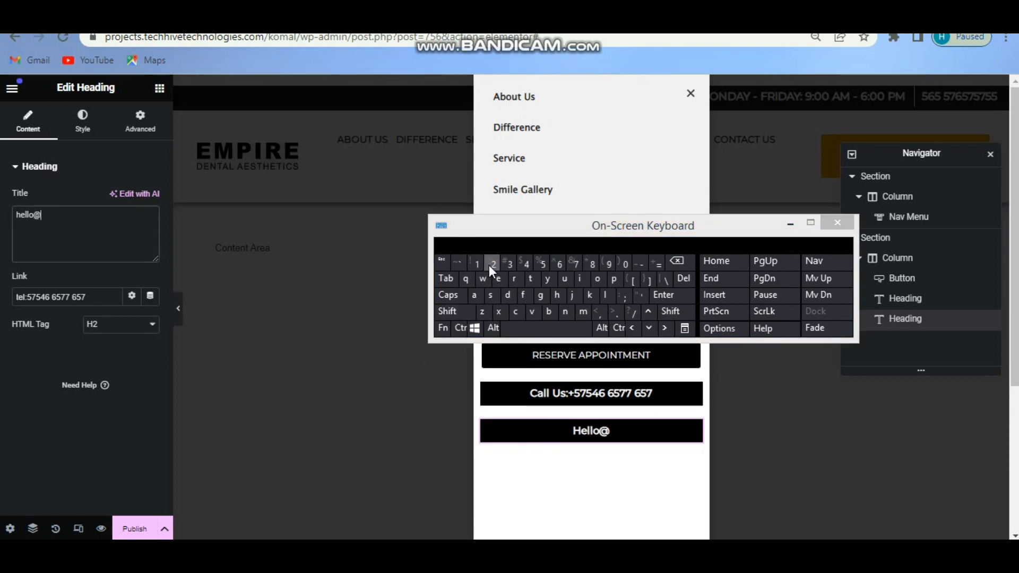
text(gmail.com)
key(ctrl+super+o)
Change the heading's link to 'mail to:' followed by the e-mail address.
drag(83, 215, 25, 212)
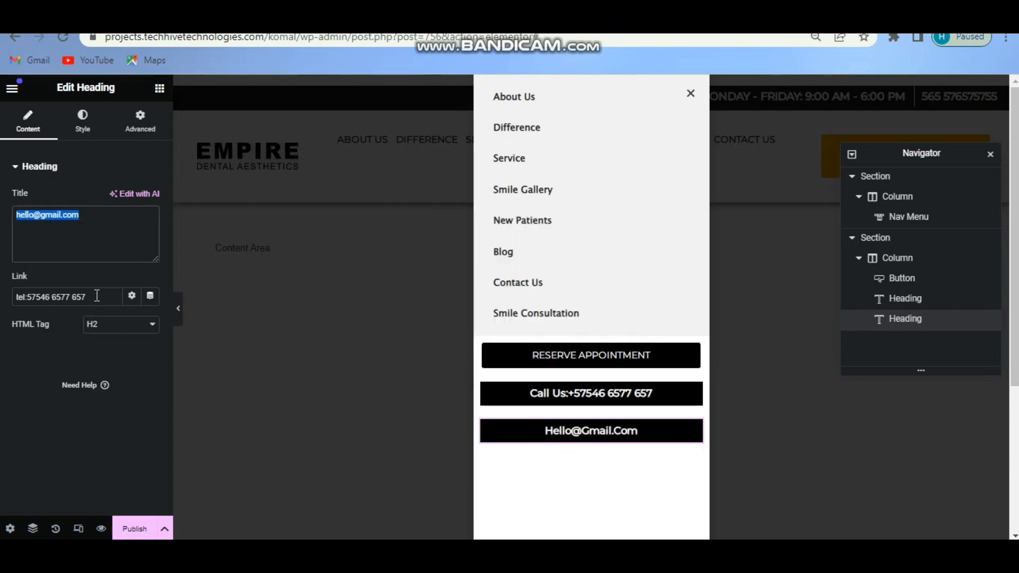
drag(97, 295, 7, 297)
text(m)
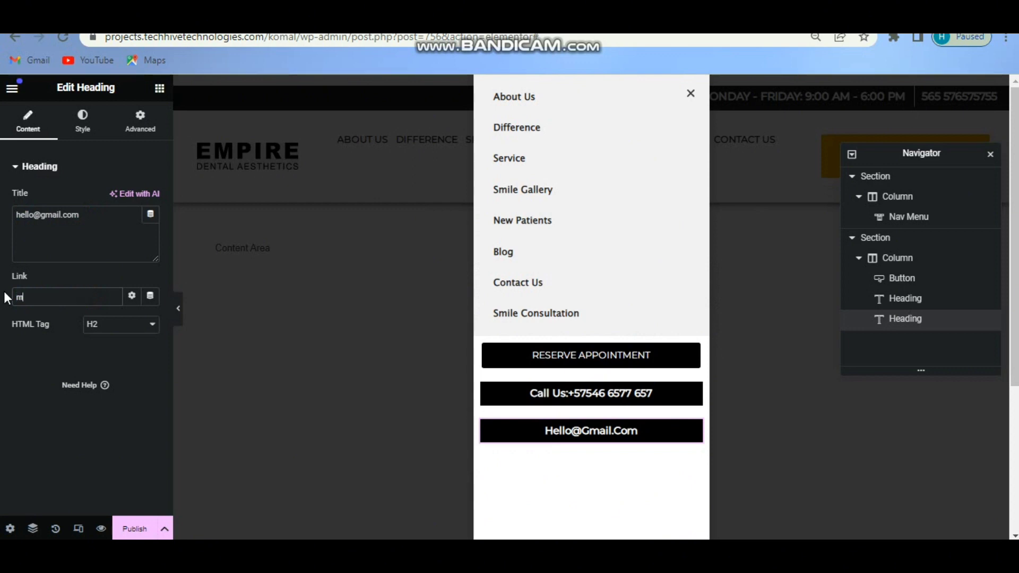
text(ail )
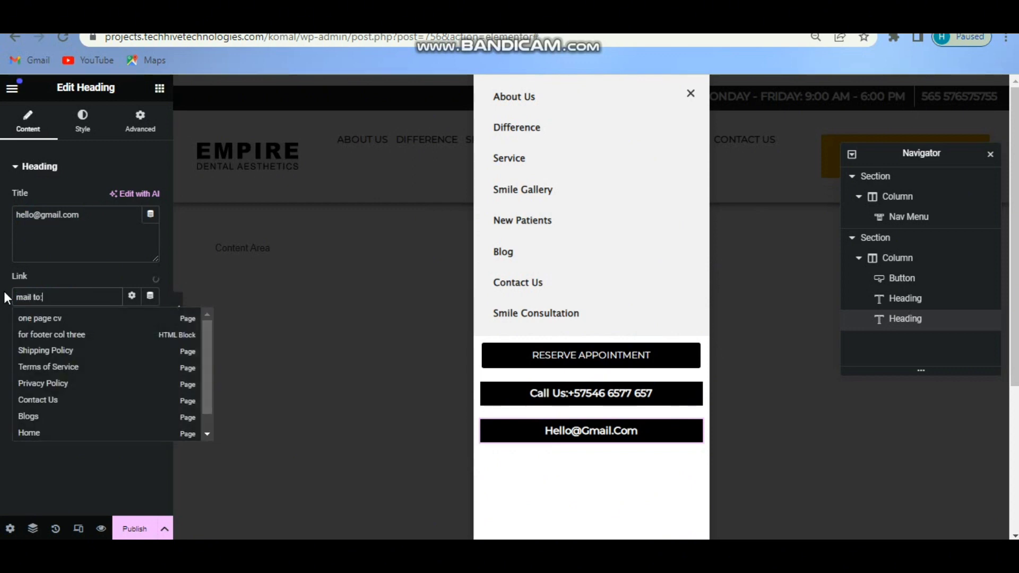
text(to:)
key(ctrl+v)
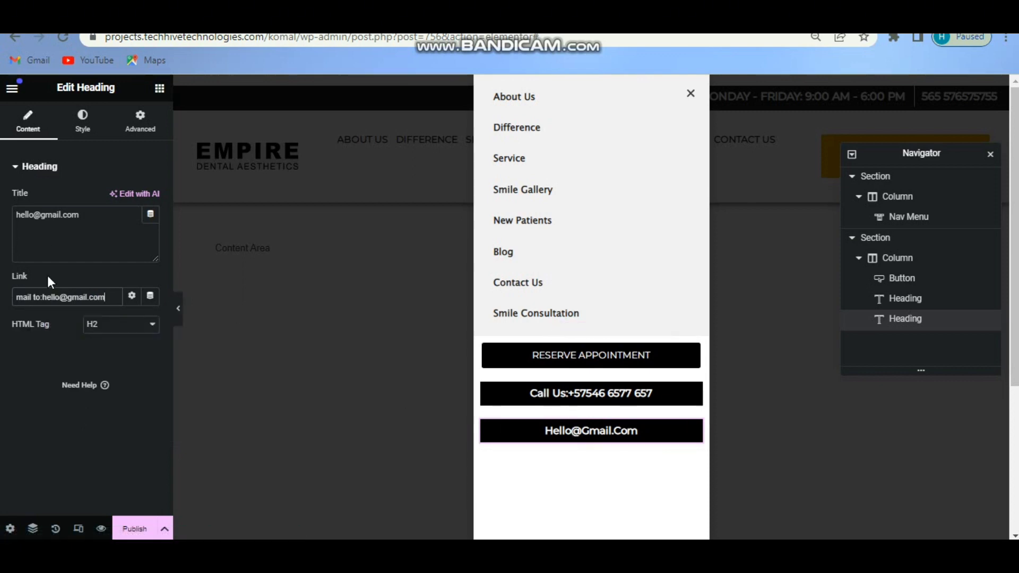
Unlink the margins and lower the top margin to -16 px.
click(141, 120)
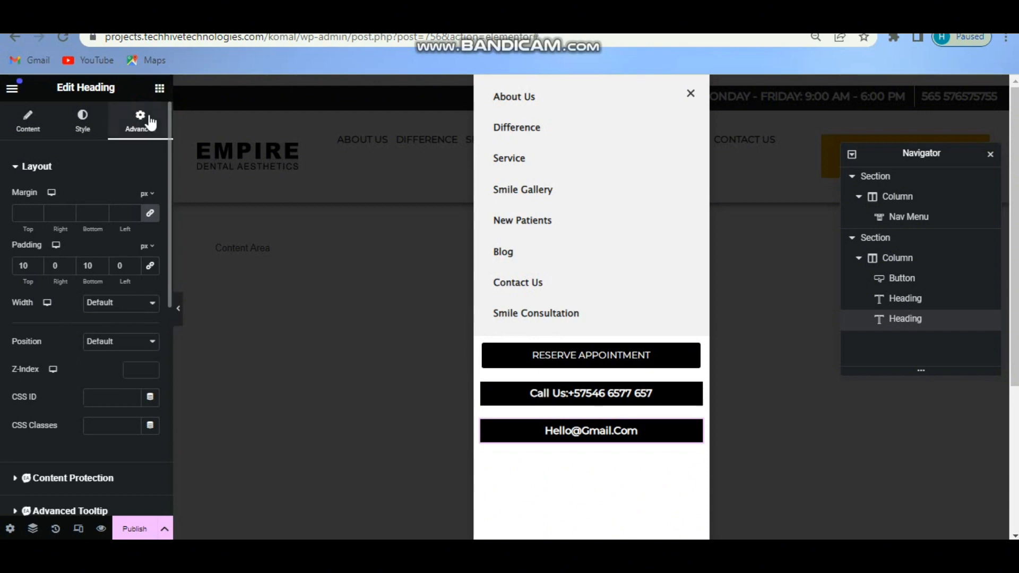
click(152, 217)
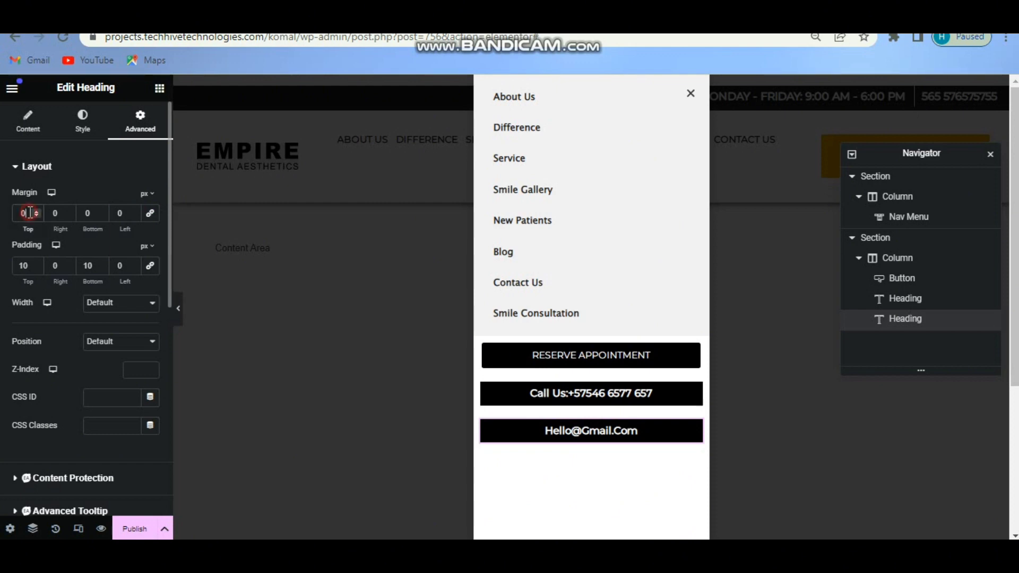
key(Down)
key(Down)
key(Down)
key(Down)
key(Down)
key(Down)
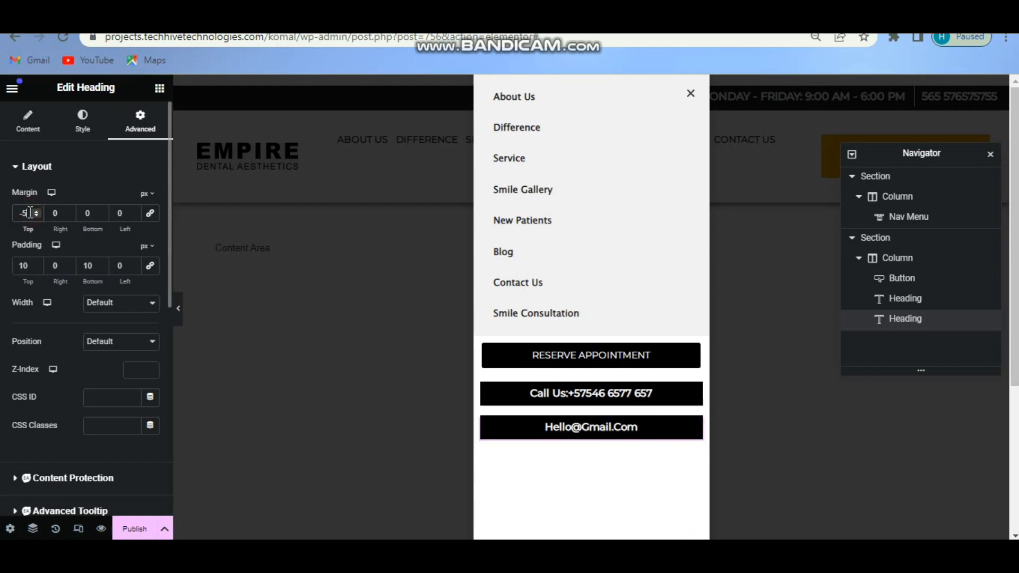
key(Down)
key(Down)
key(Down)
key(Down)
key(Down)
key(Down)
key(Down)
key(Down)
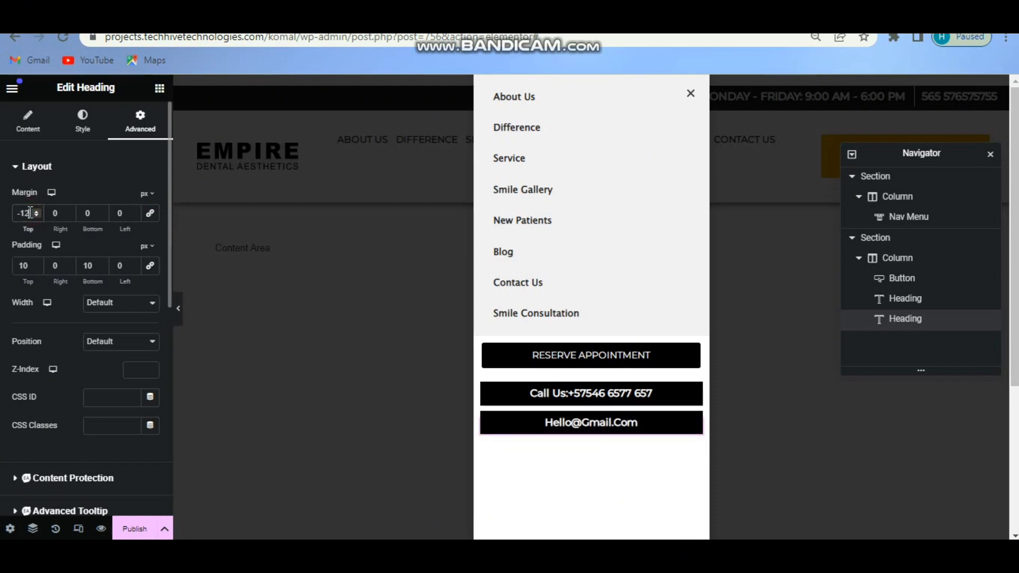
key(Down)
key(Down)
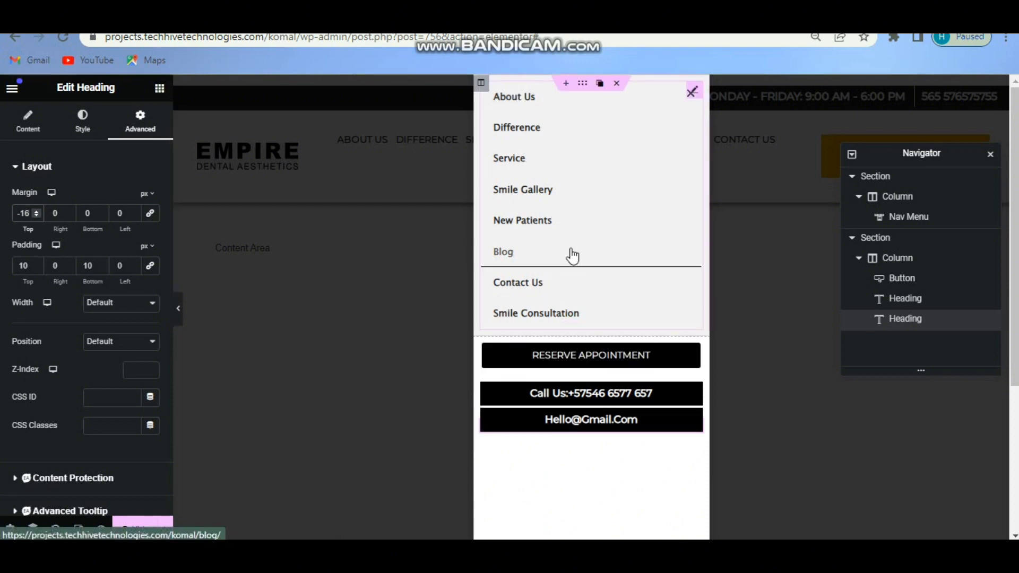
Publish the mobile menu popup with Save & Close in Publish Settings.
click(132, 527)
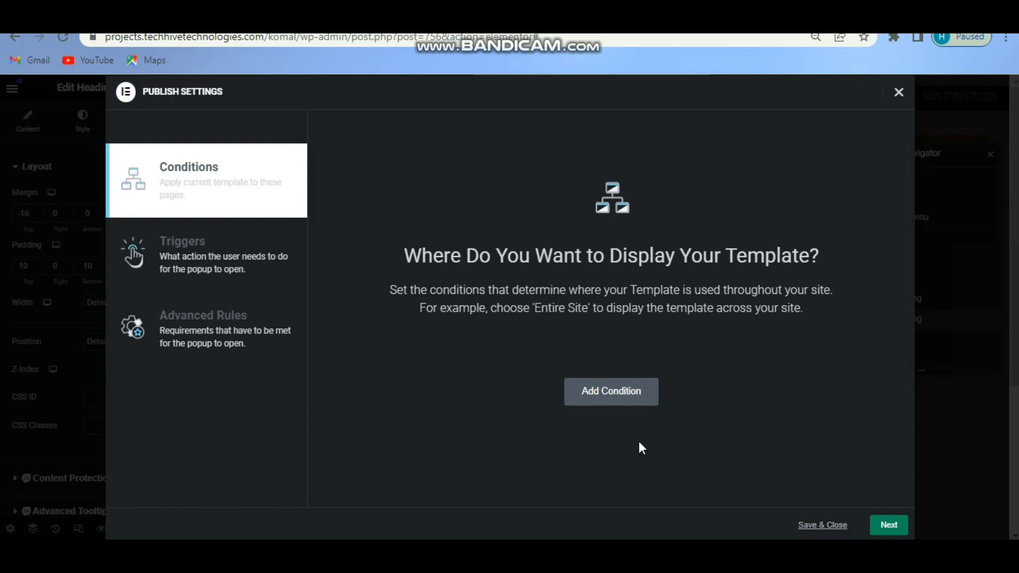
click(818, 525)
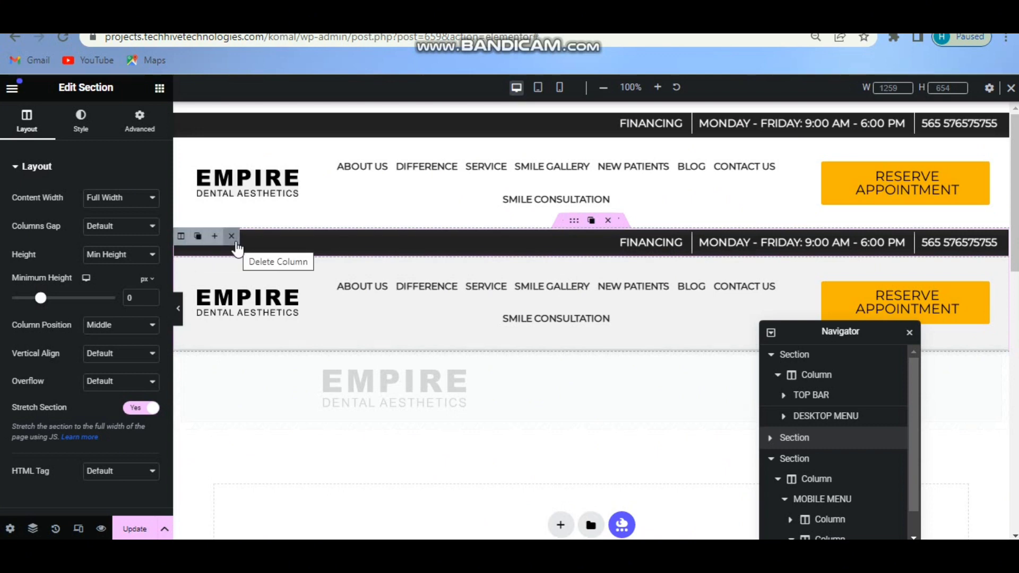
Delete the top-bar column and its empty section from the copied header.
click(232, 236)
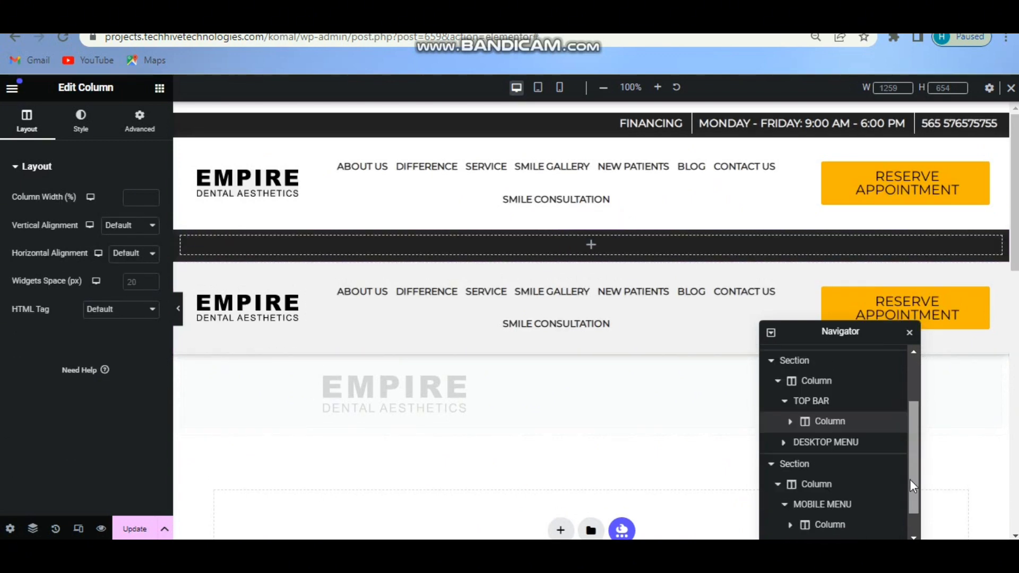
drag(909, 480, 909, 458)
right_click(828, 438)
click(884, 528)
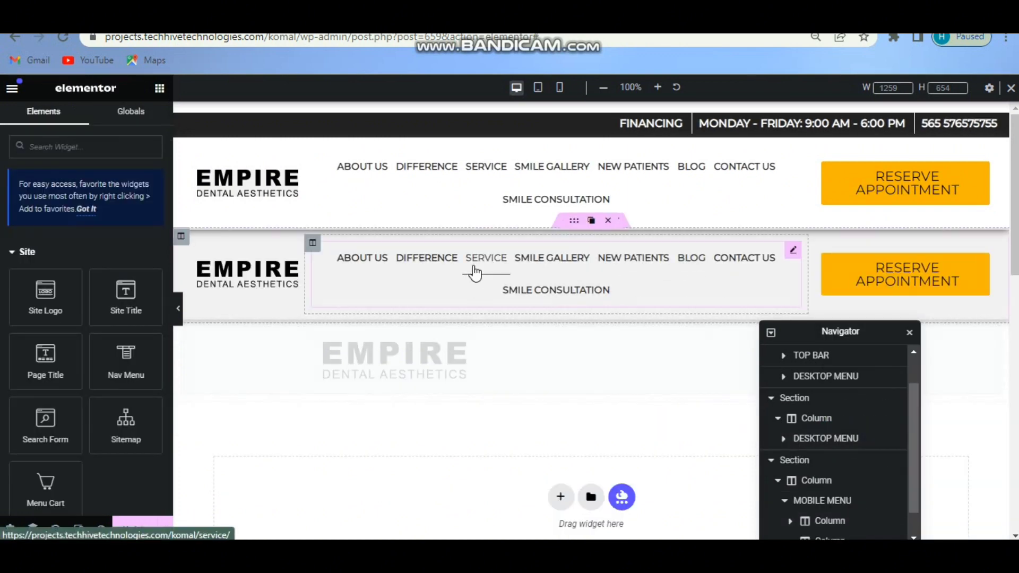
Delete the nav menu column and the Reserve Appointment button from the second header.
mouse_move(317, 248)
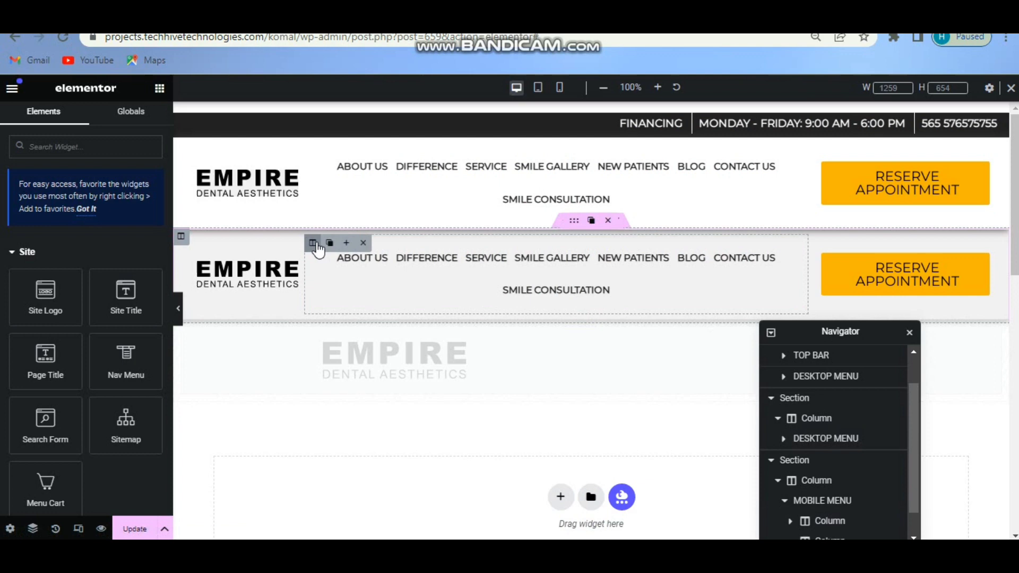
click(363, 242)
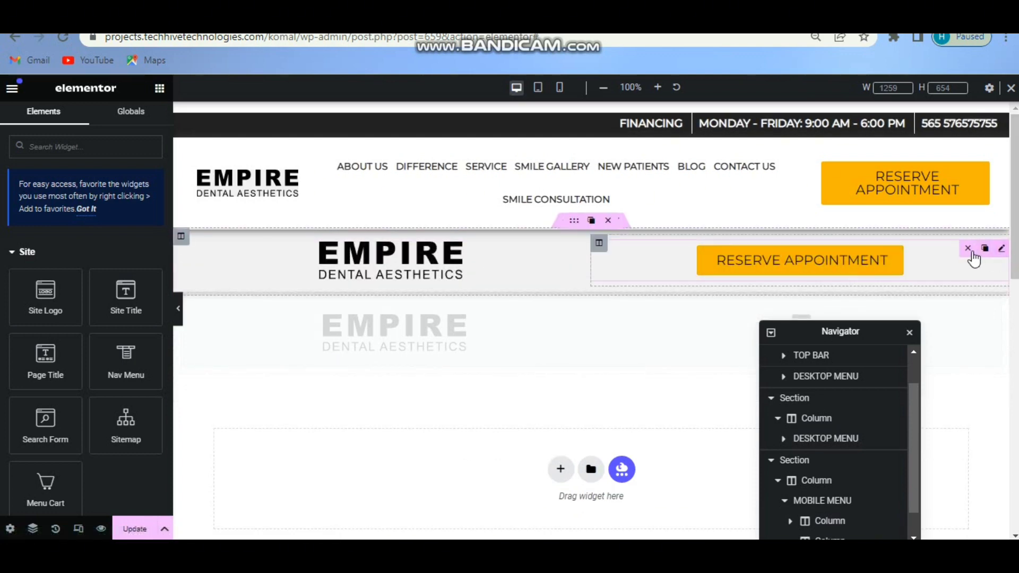
click(973, 250)
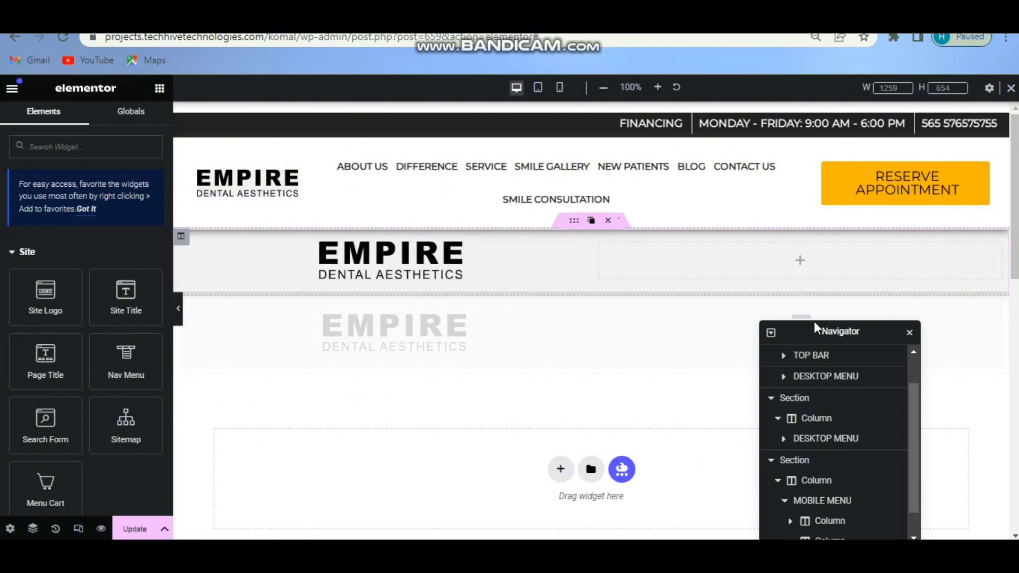
drag(826, 335, 816, 407)
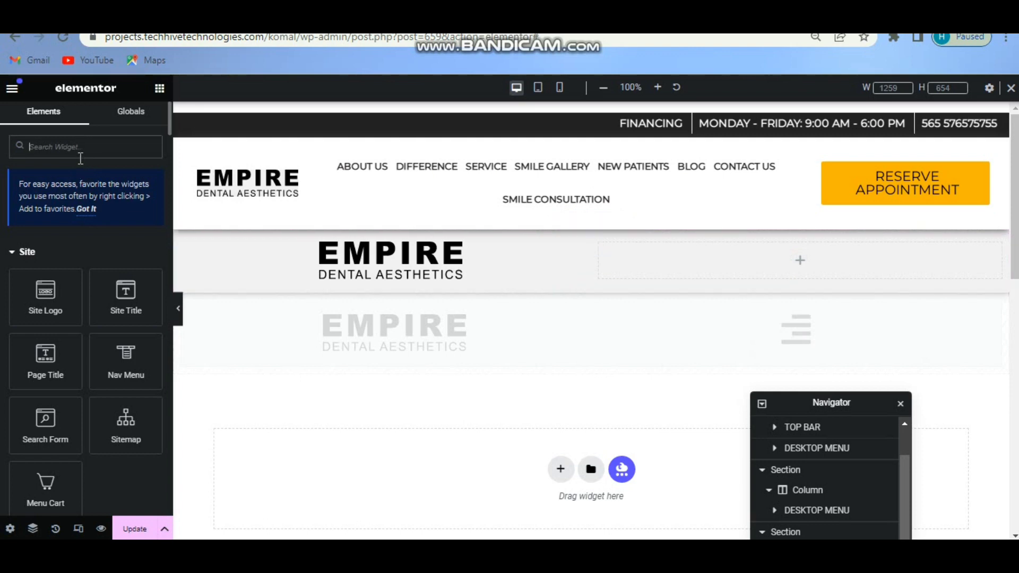
Place an Icon widget in the empty right column using the Align center icon from the library.
text(icon)
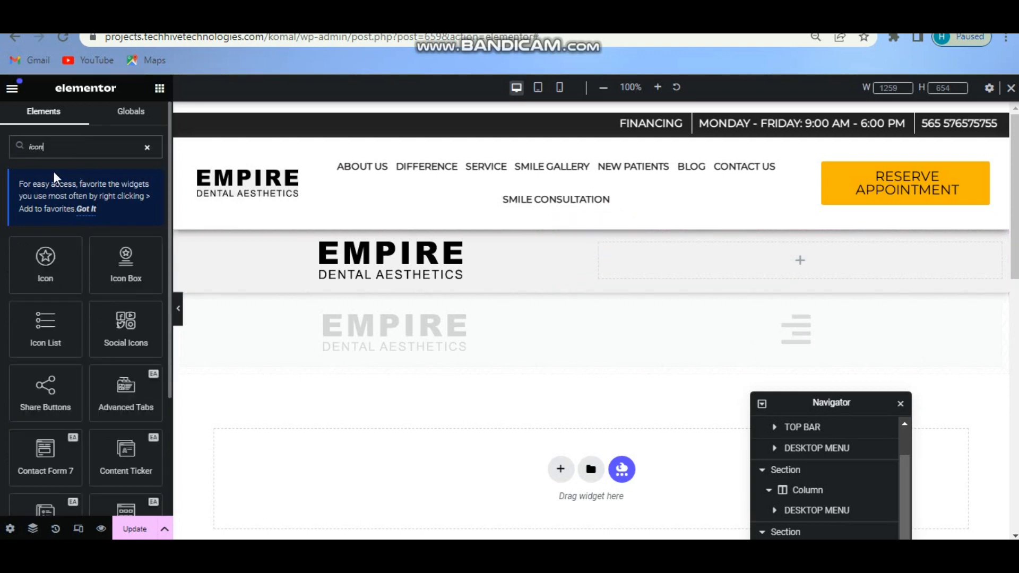
drag(45, 260, 857, 255)
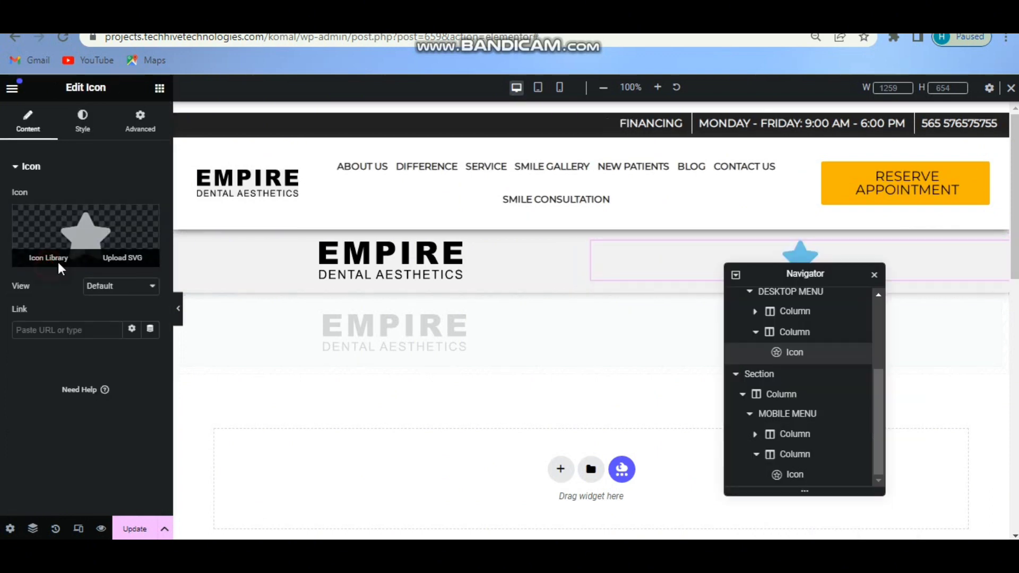
click(48, 261)
click(560, 132)
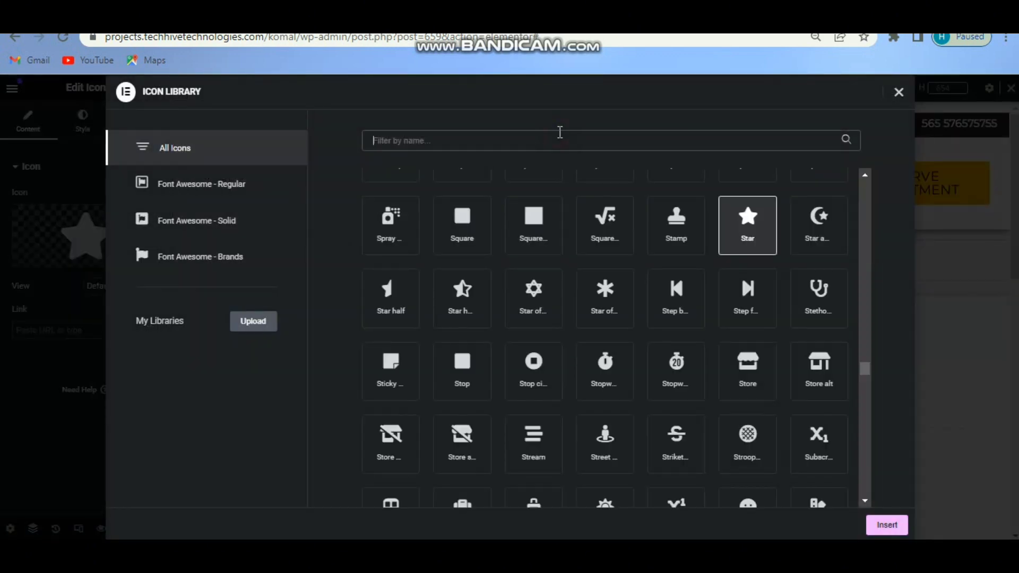
text(align)
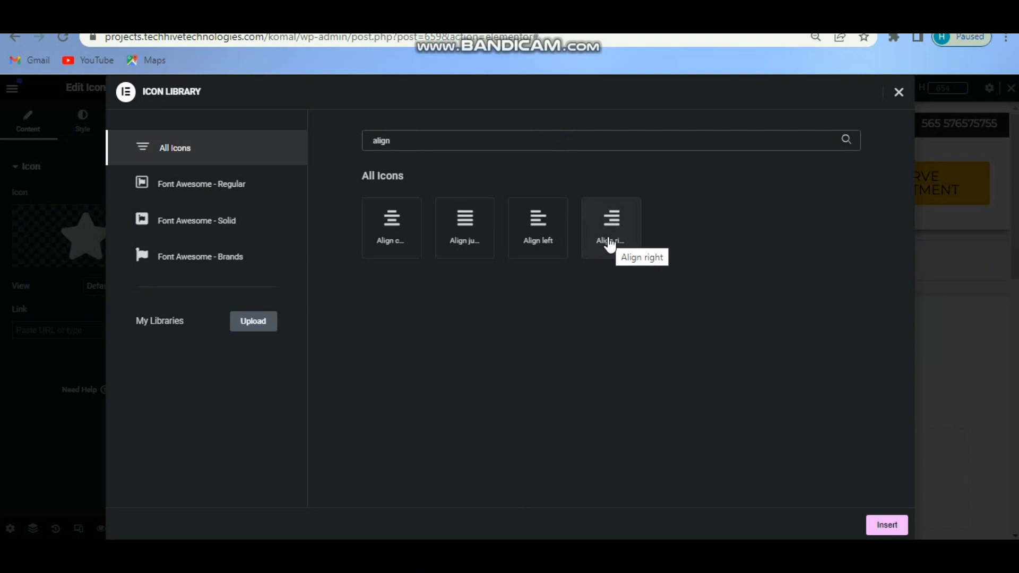
click(401, 235)
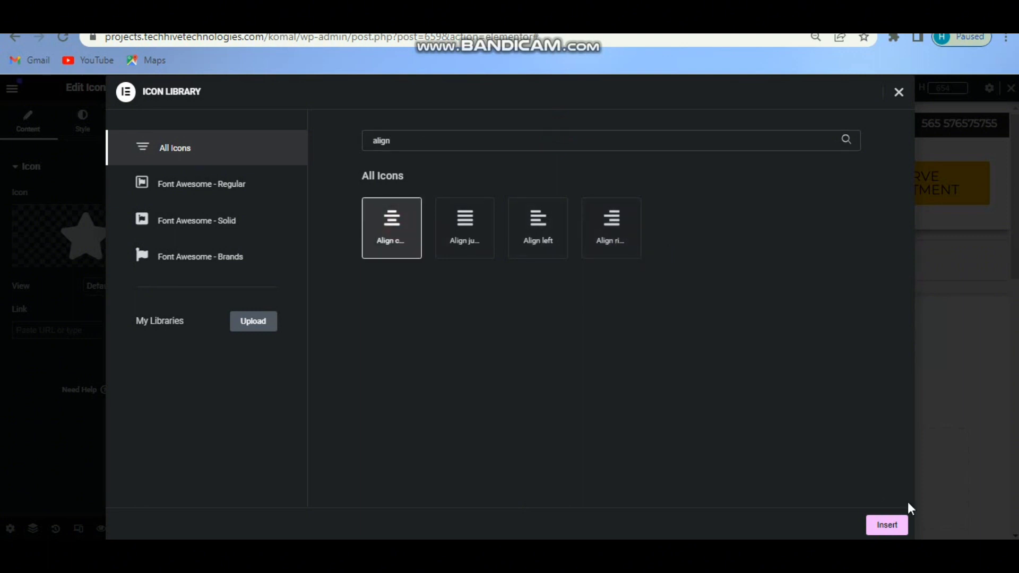
click(887, 526)
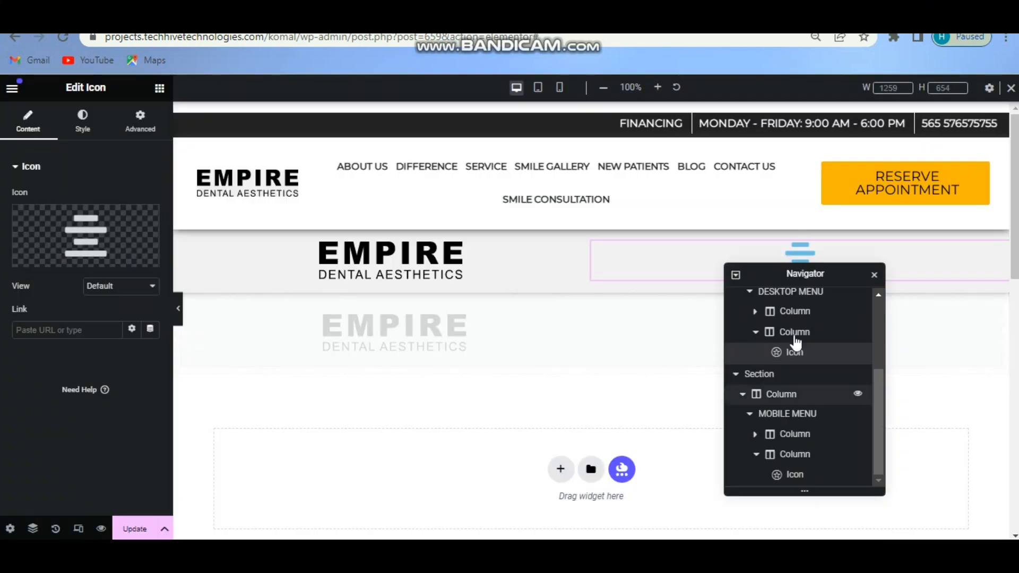
Right-align the hamburger icon and make it dark grey #575757.
drag(773, 271, 764, 315)
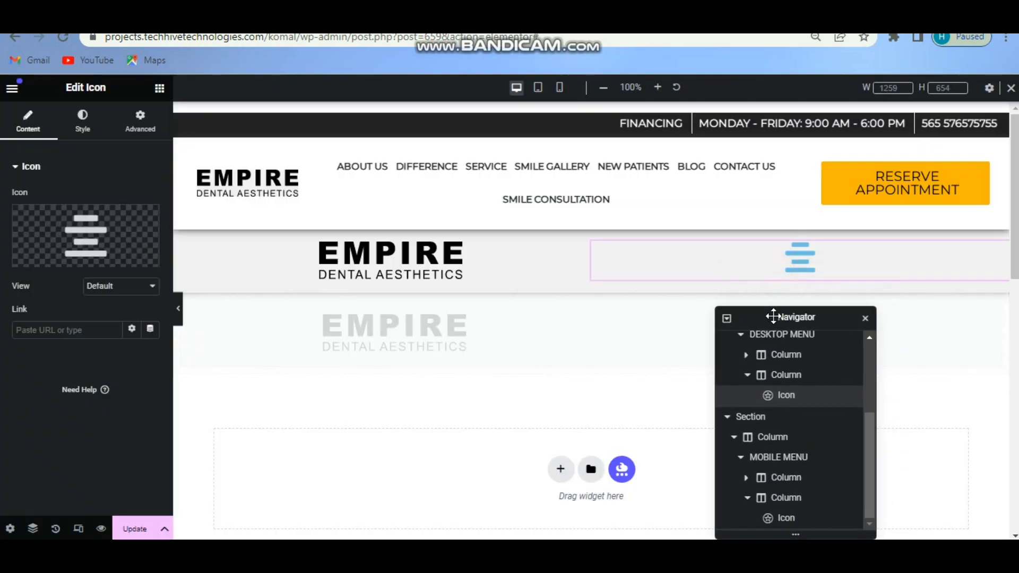
click(83, 122)
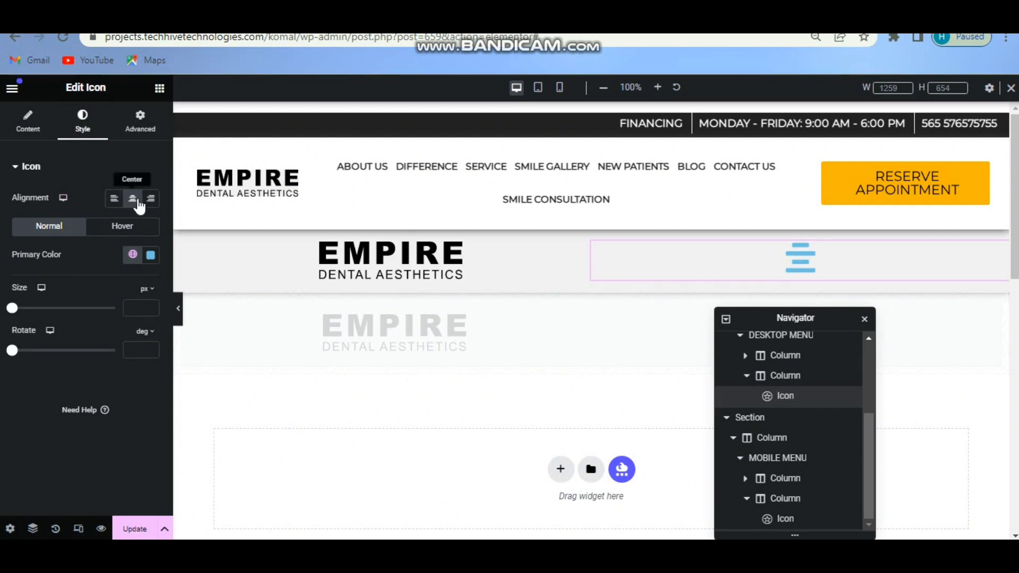
click(152, 199)
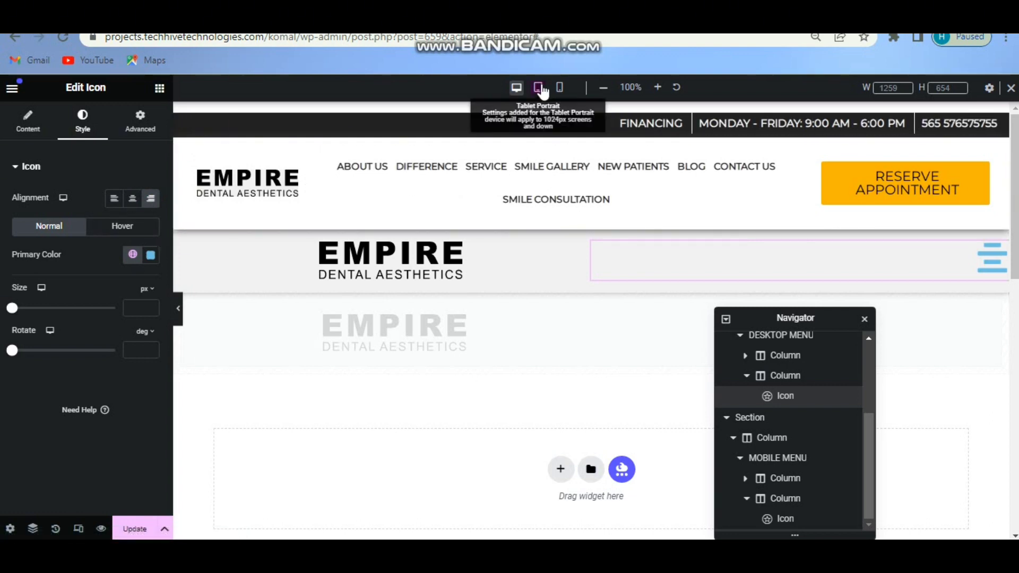
click(151, 256)
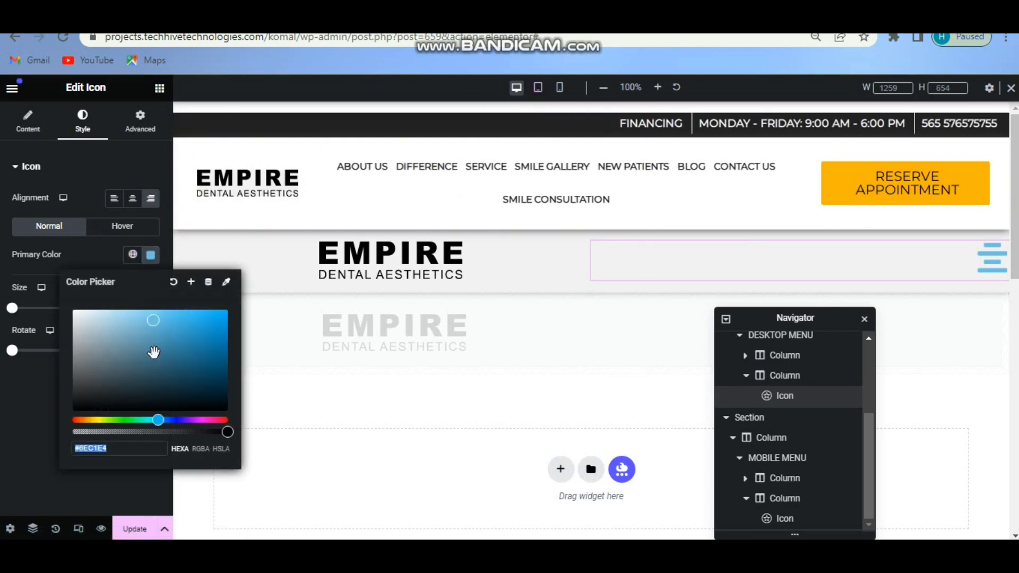
mouse_move(153, 321)
mouse_down()
mouse_move(68, 368)
mouse_move(67, 382)
mouse_up()
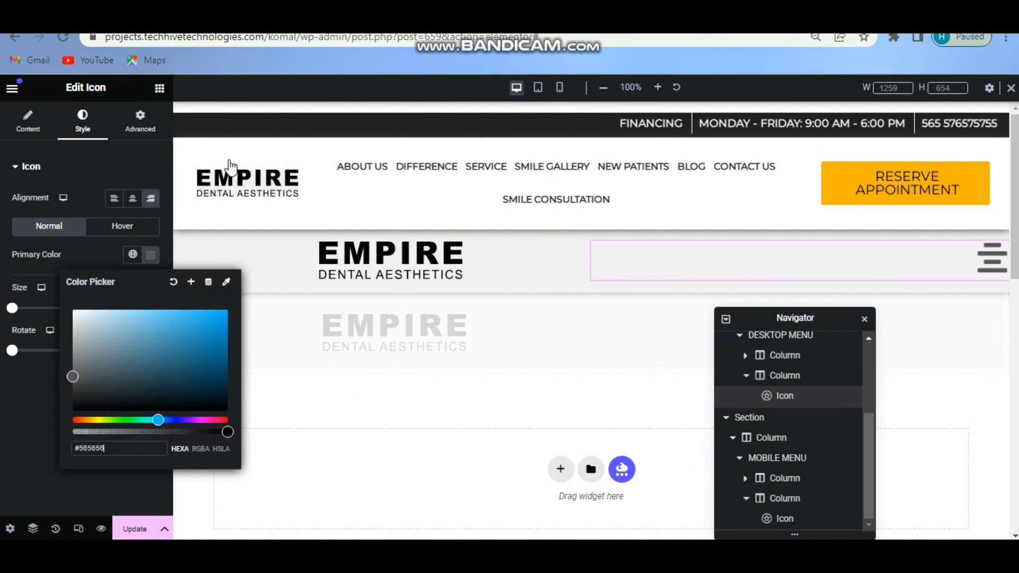
click(143, 239)
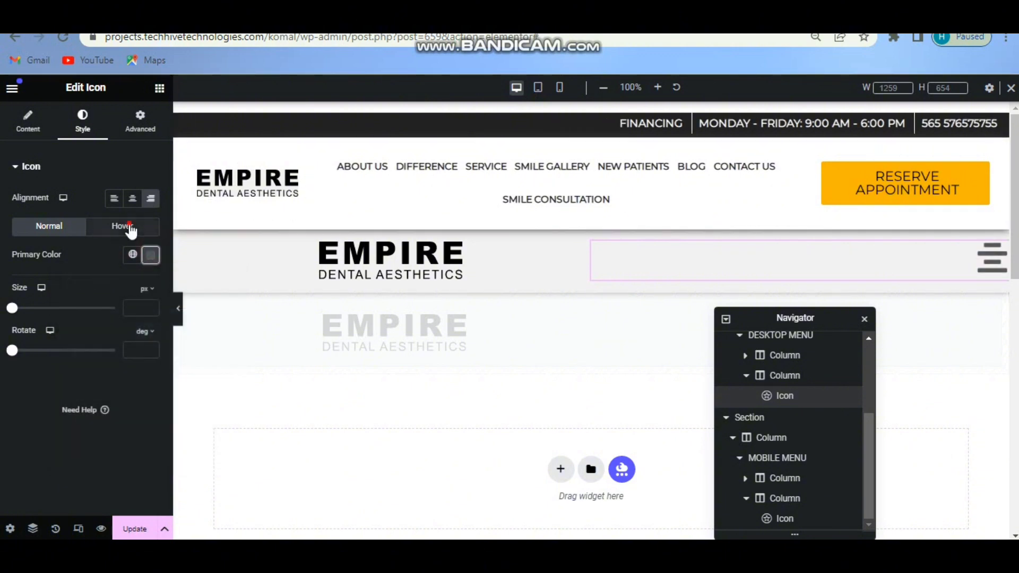
Set the icon's hover colour to #7E7E7E and its size to 39 px.
click(130, 227)
click(150, 256)
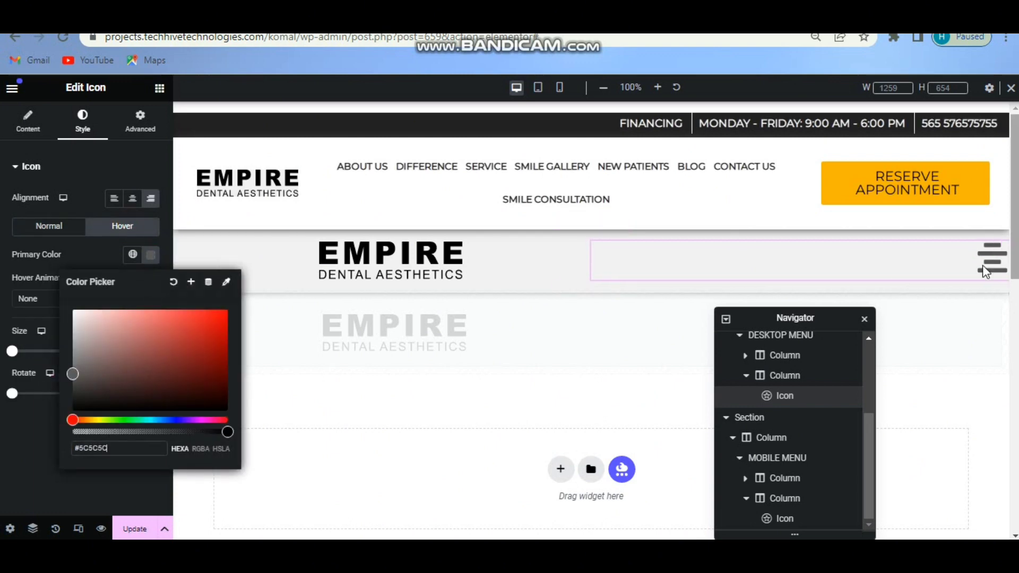
drag(73, 383, 73, 361)
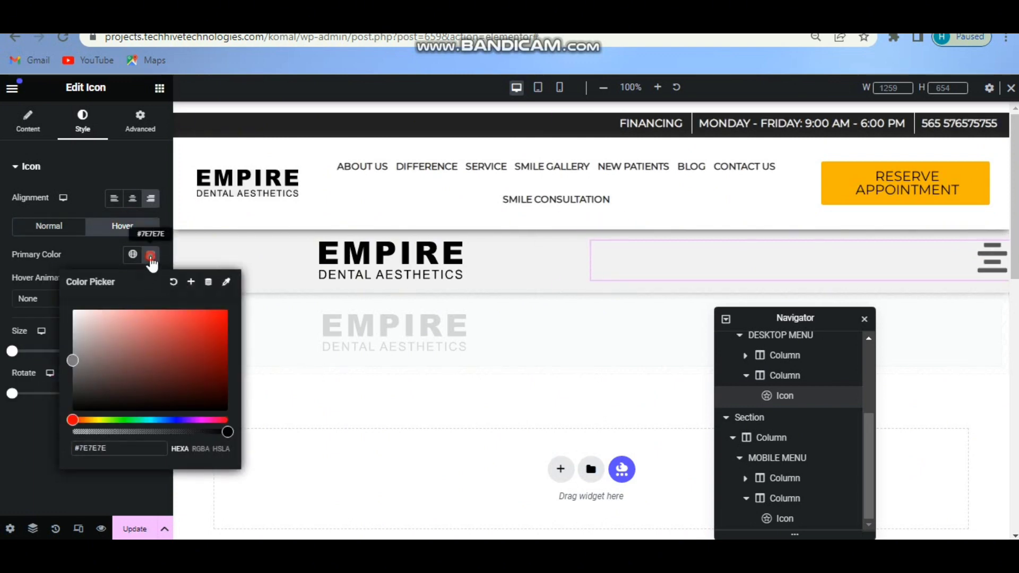
click(150, 257)
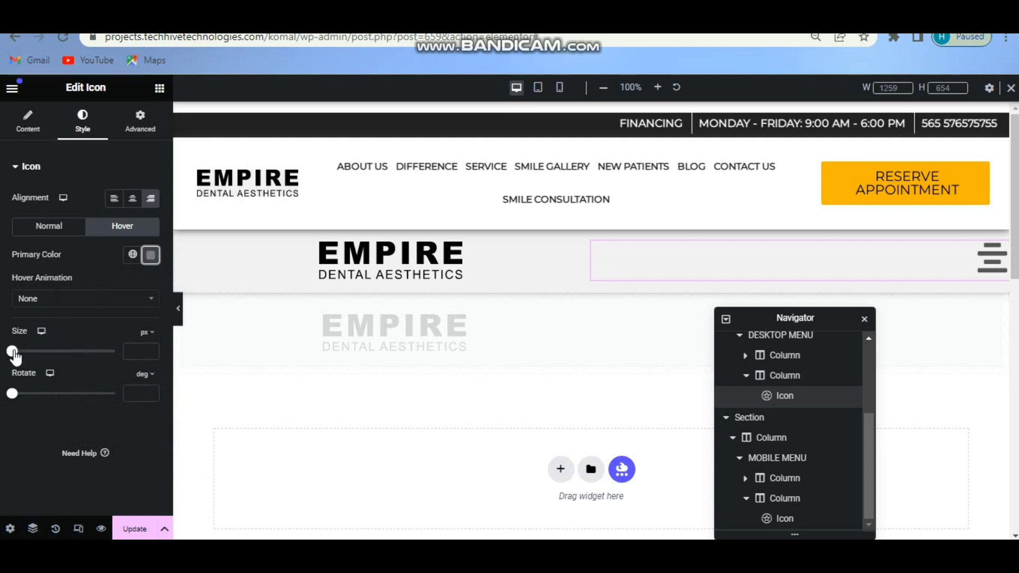
drag(13, 353, 26, 356)
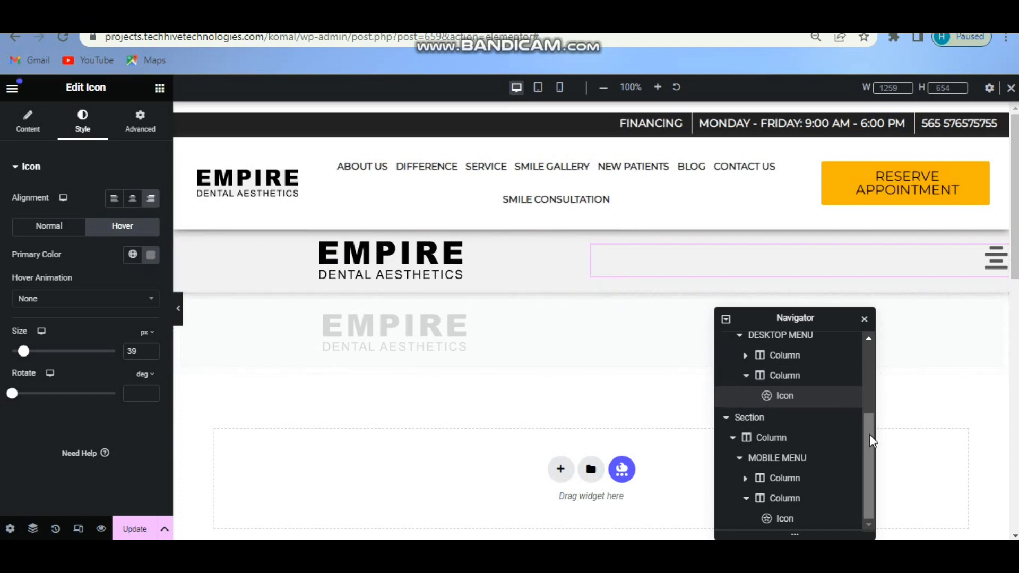
drag(869, 443, 871, 403)
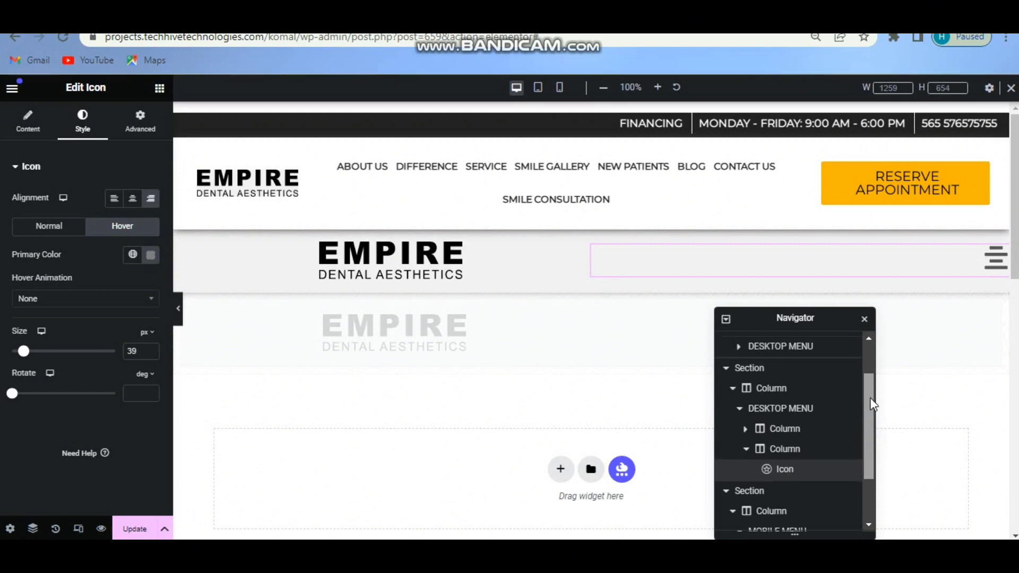
Hide the logo-and-hamburger section on desktop, then preview the page at tablet width.
click(765, 367)
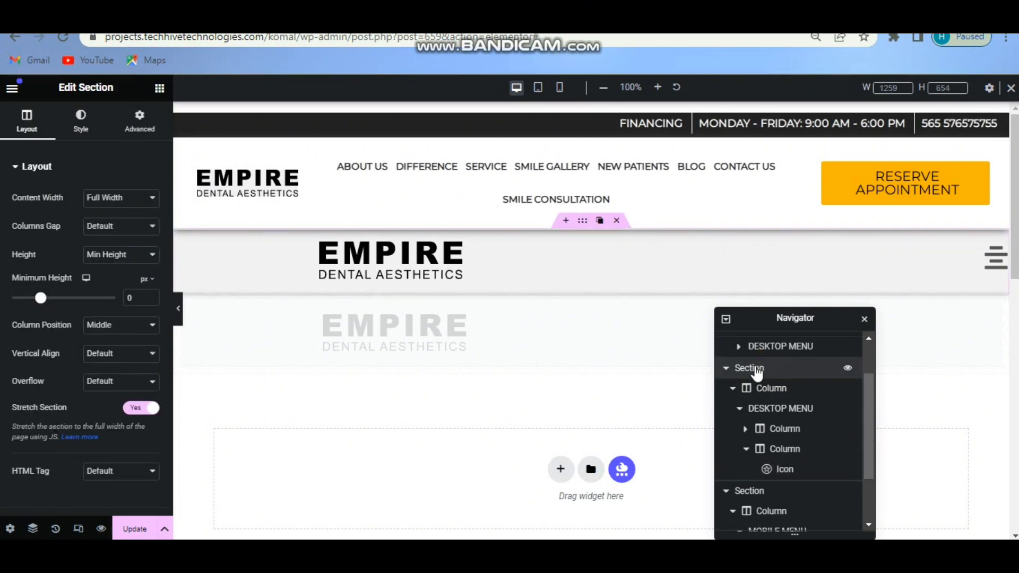
click(140, 121)
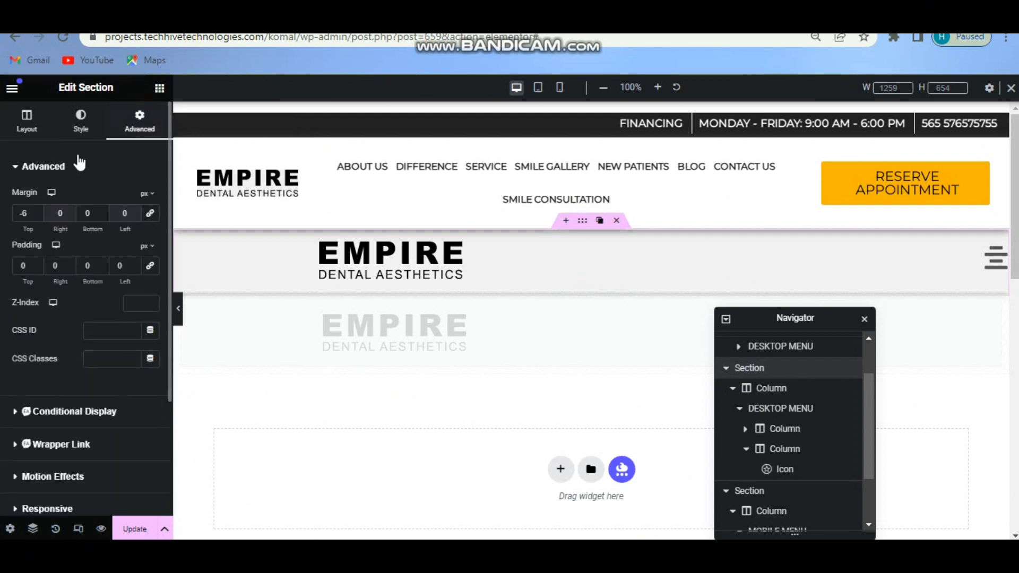
click(80, 165)
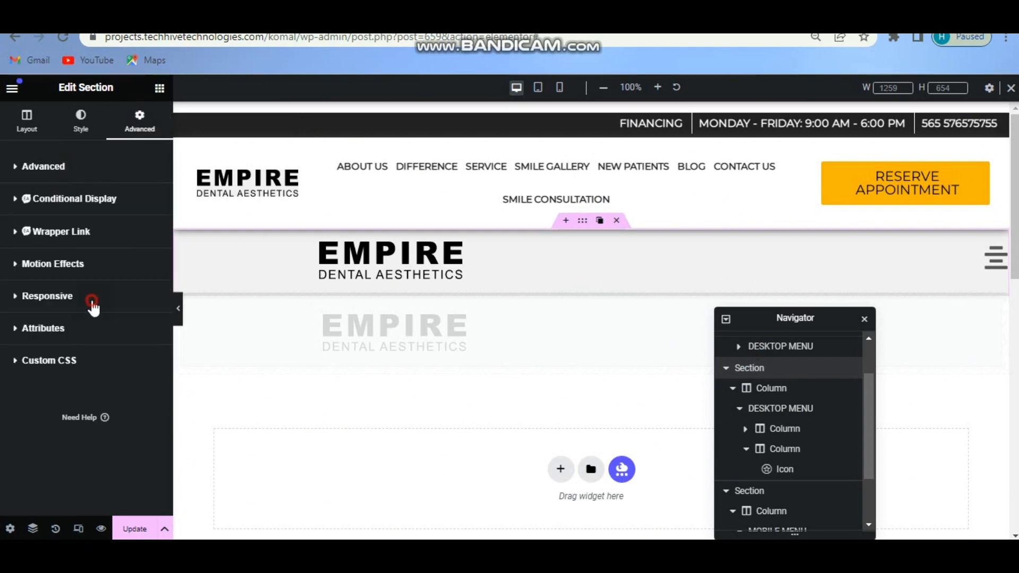
click(91, 298)
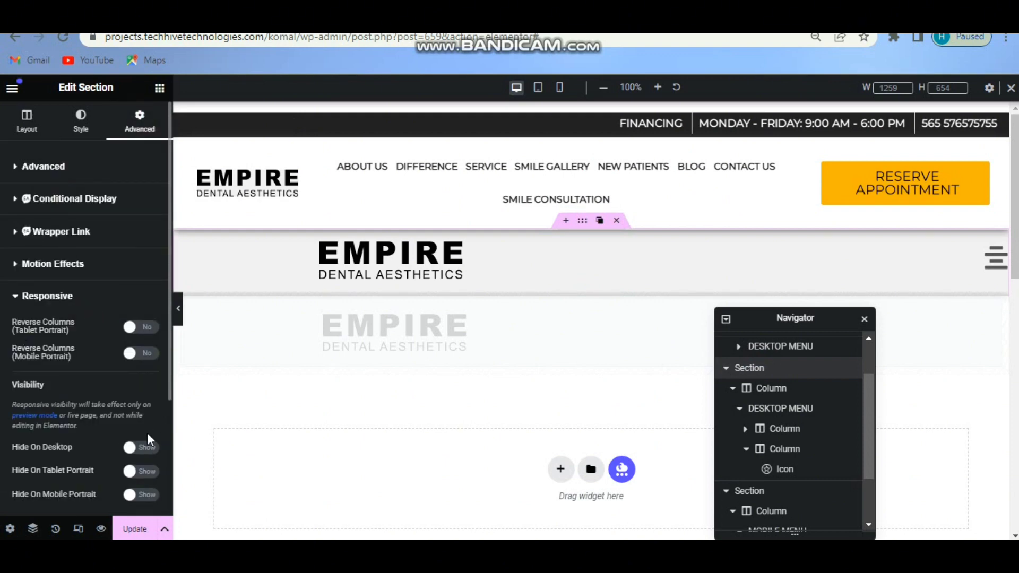
click(156, 448)
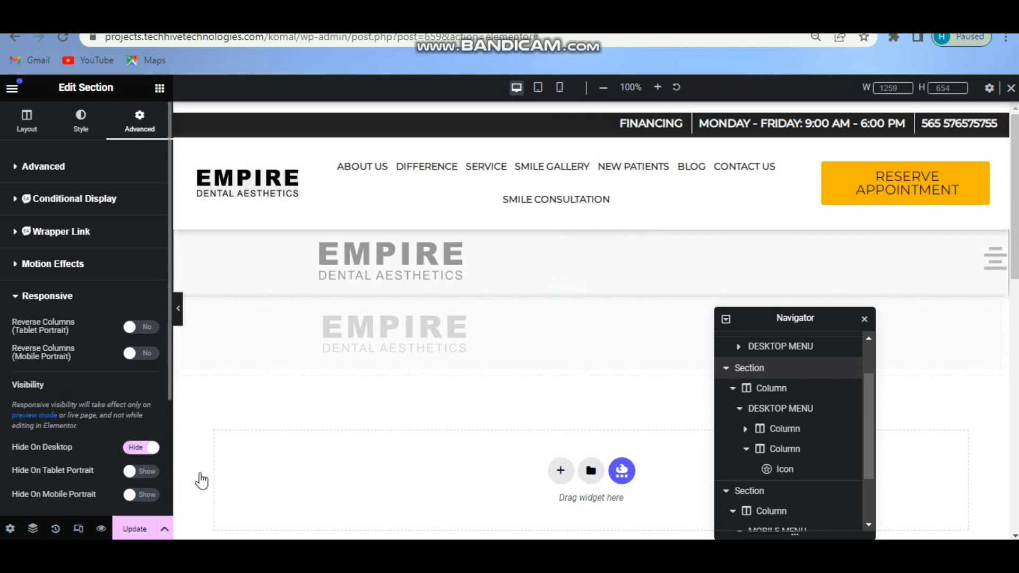
click(538, 95)
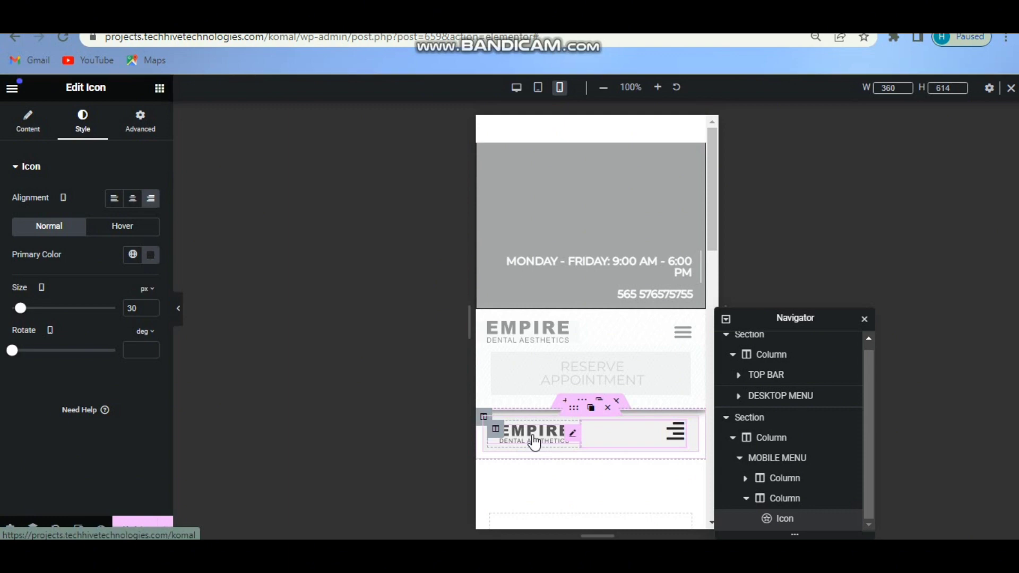
Clear the hamburger icon's existing link and set its dynamic link tag to Popup.
click(37, 132)
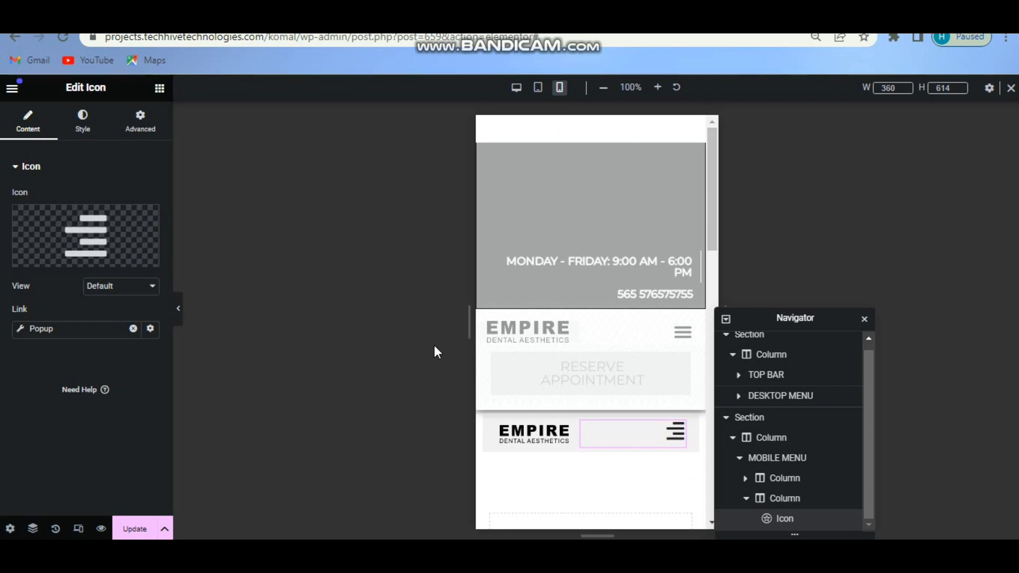
click(150, 329)
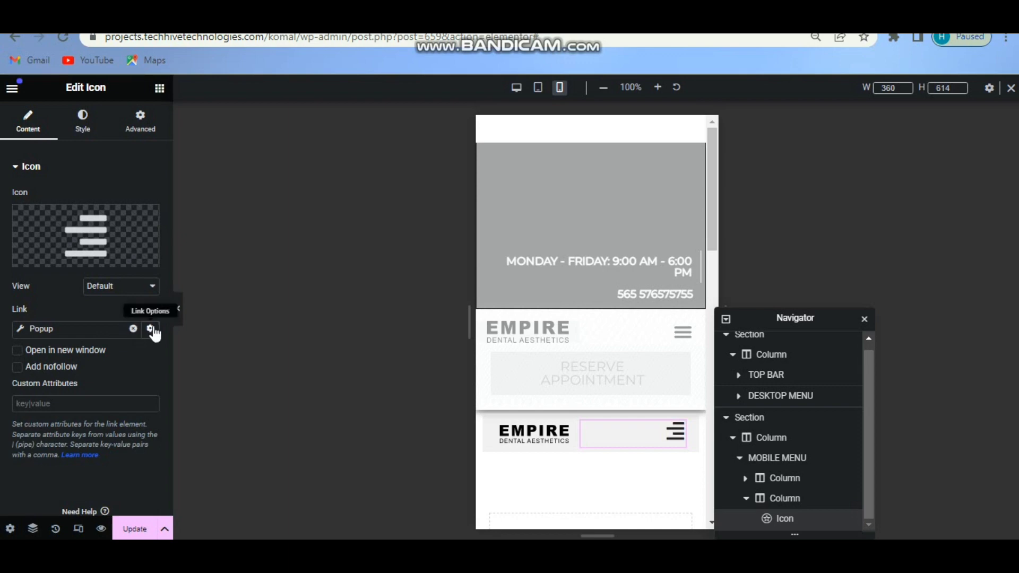
click(134, 329)
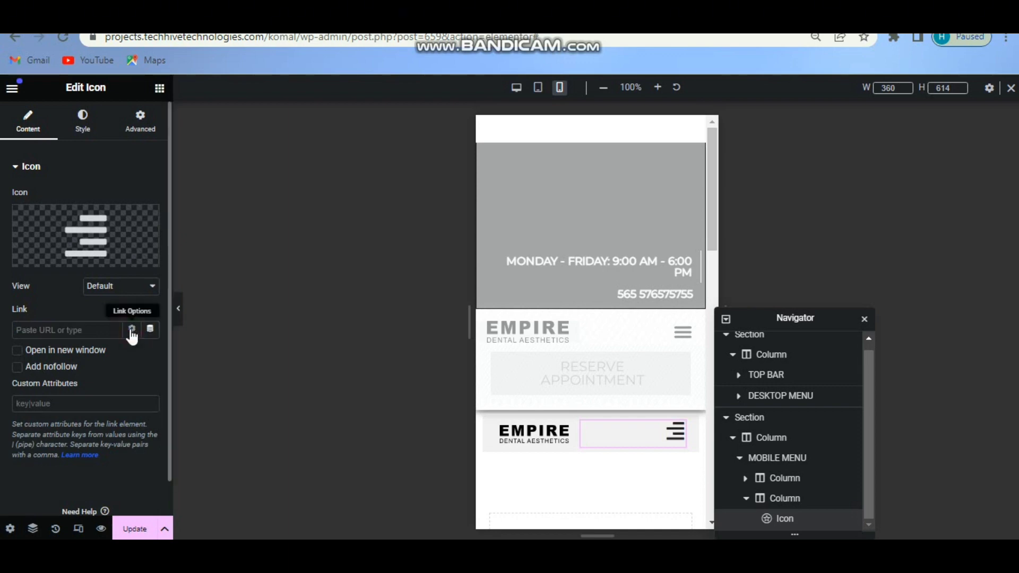
click(133, 335)
click(150, 329)
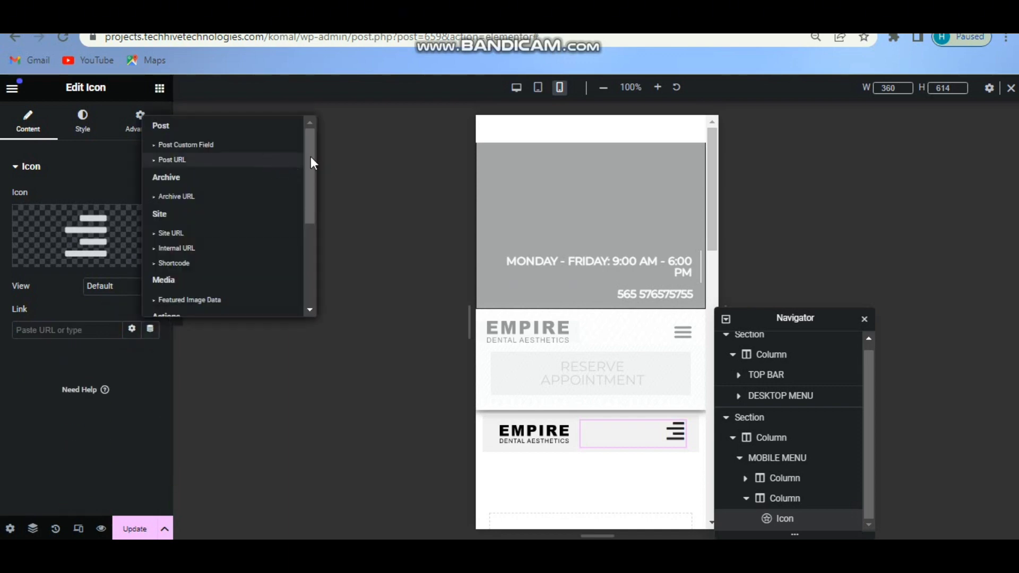
drag(312, 157, 305, 256)
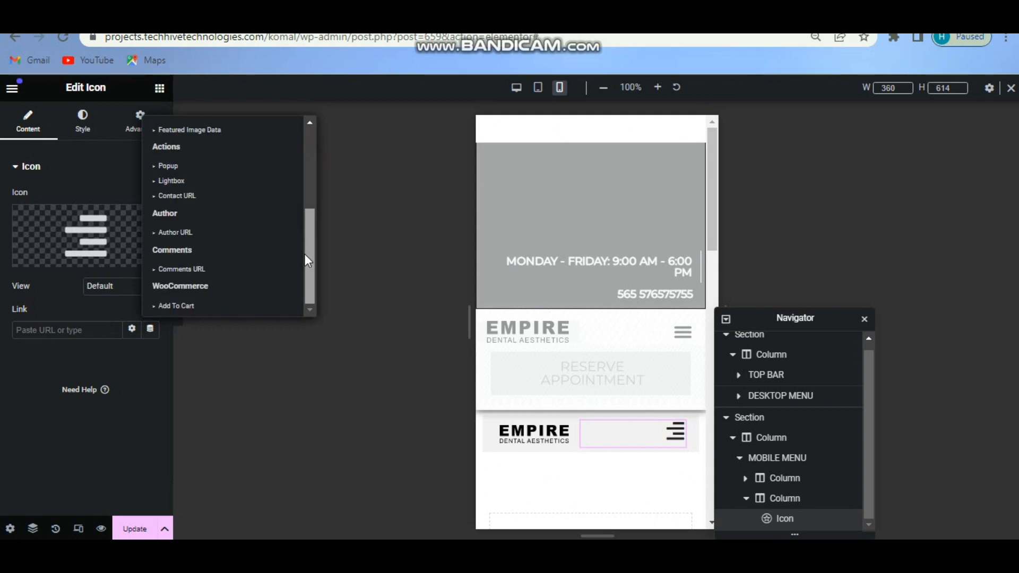
click(192, 168)
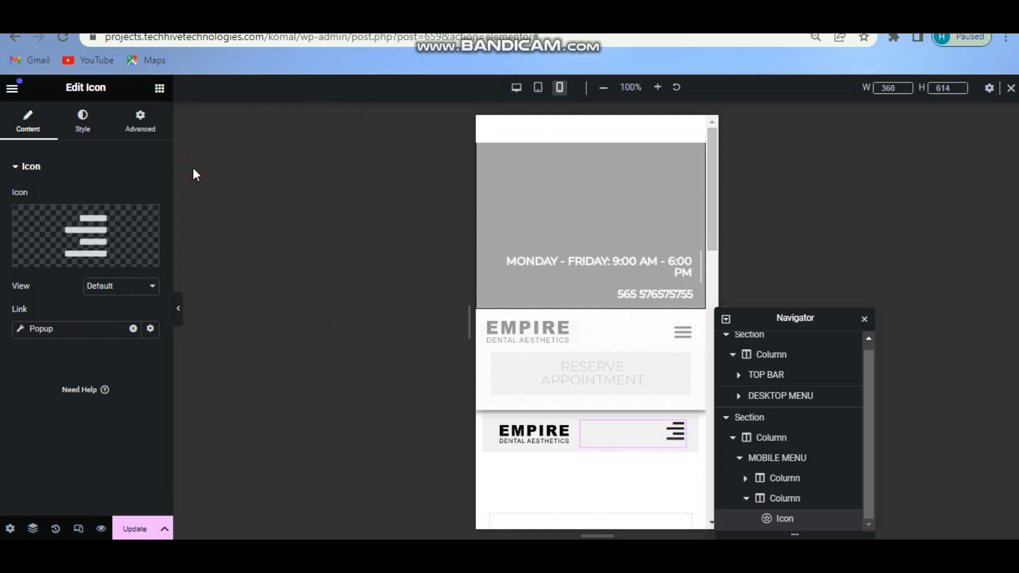
Set the popup link action to Open Popup with tutorial_popup, then Update the page.
click(21, 330)
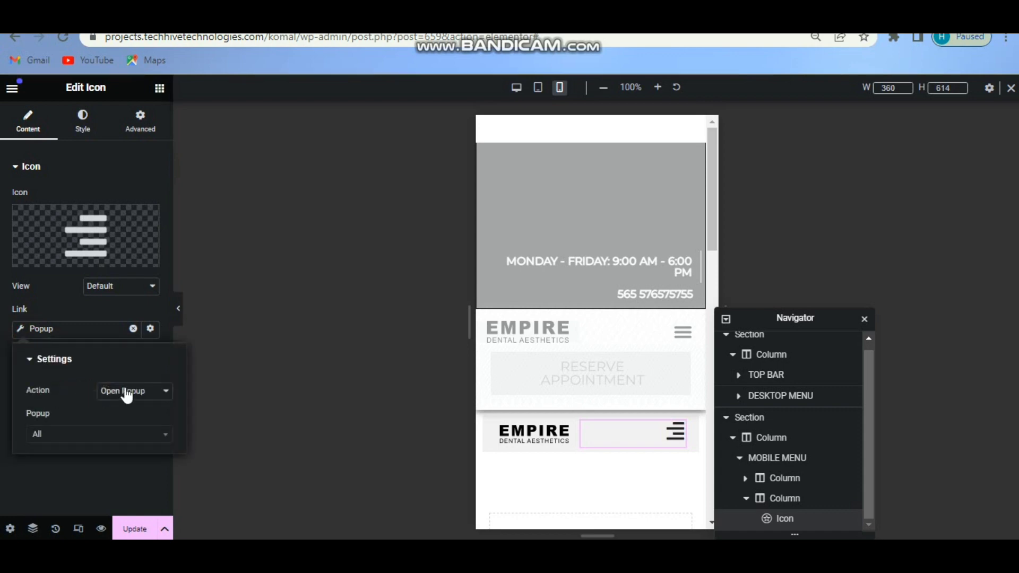
click(125, 392)
click(124, 407)
click(80, 434)
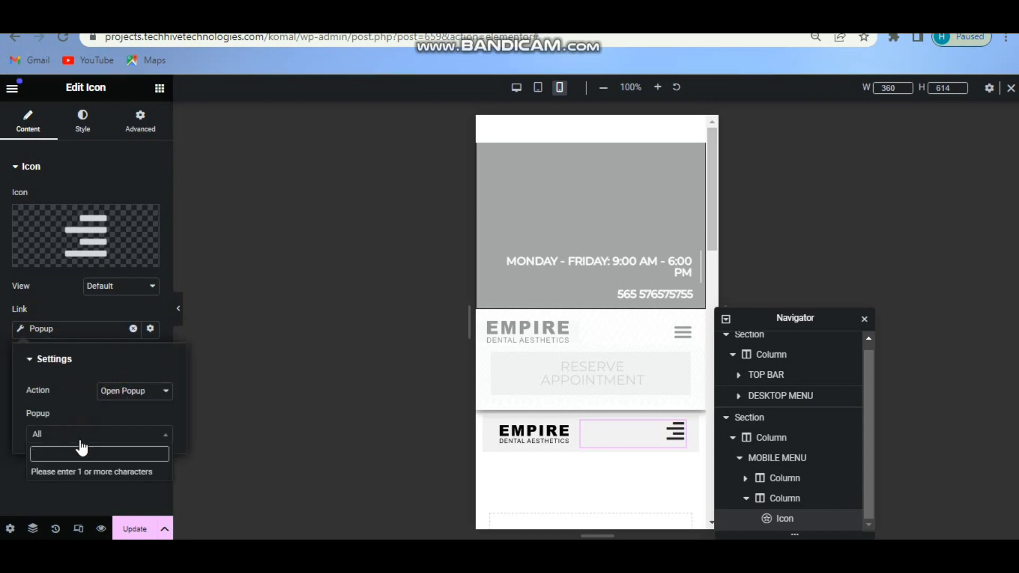
text(pop)
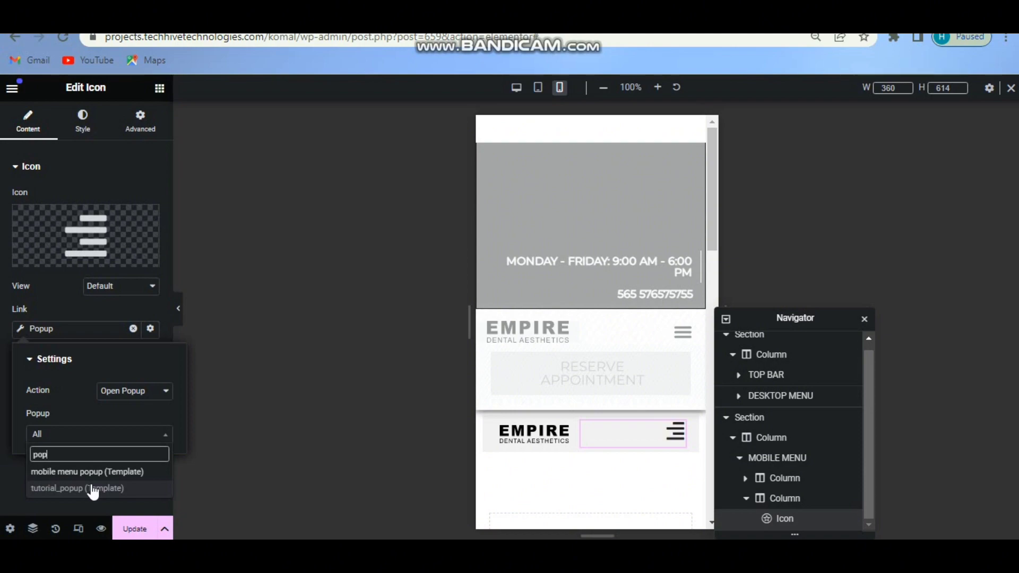
click(93, 489)
click(133, 532)
click(134, 533)
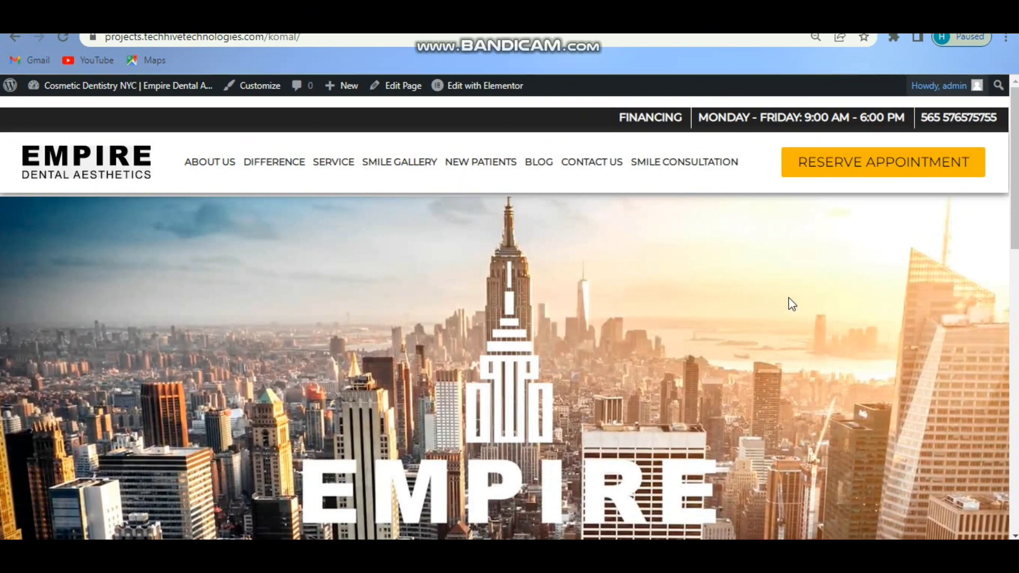
In Chrome DevTools, preview the live site at 1024 and 768 px, opening and closing the hamburger menu.
right_click(789, 303)
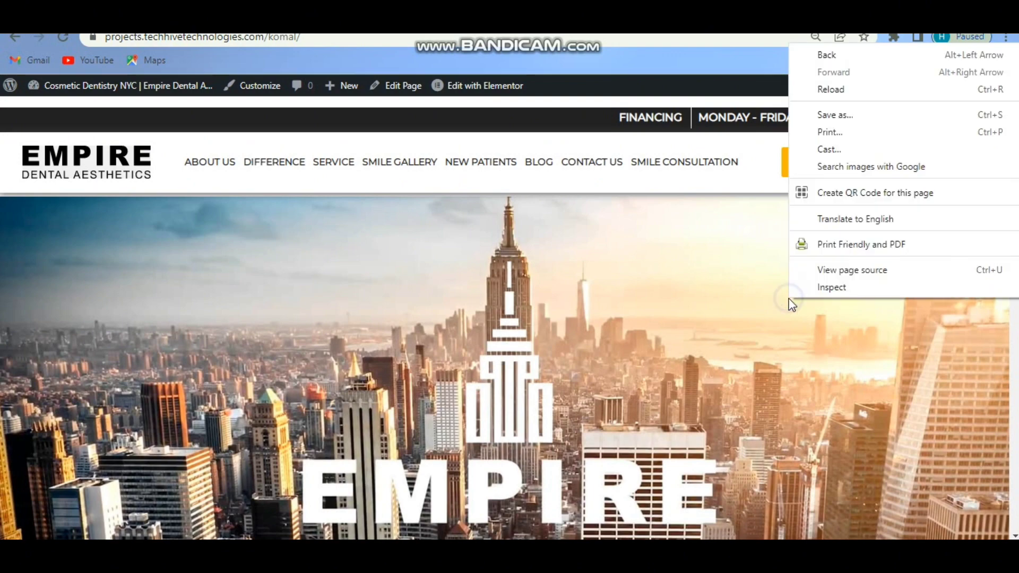
click(872, 286)
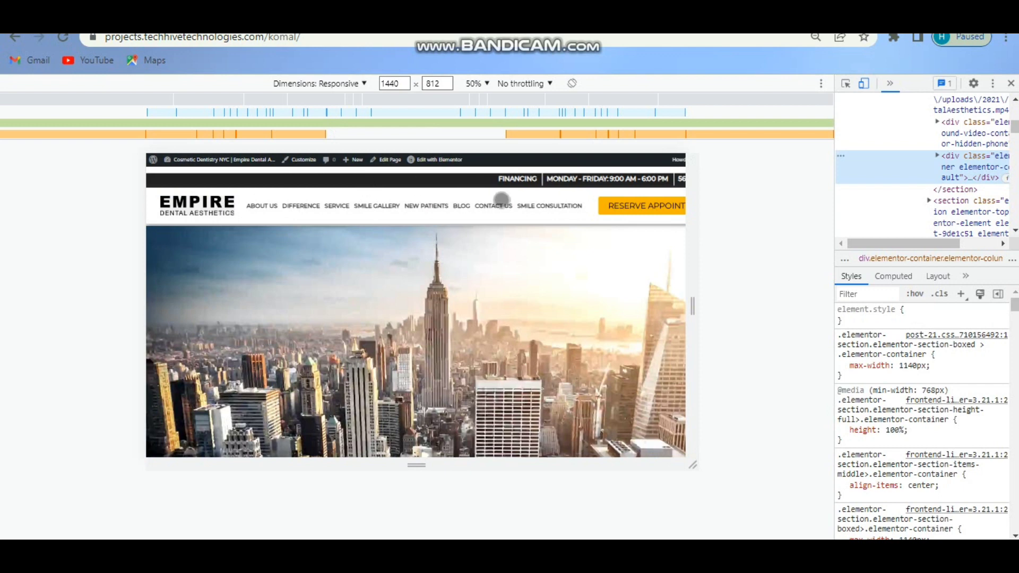
click(258, 104)
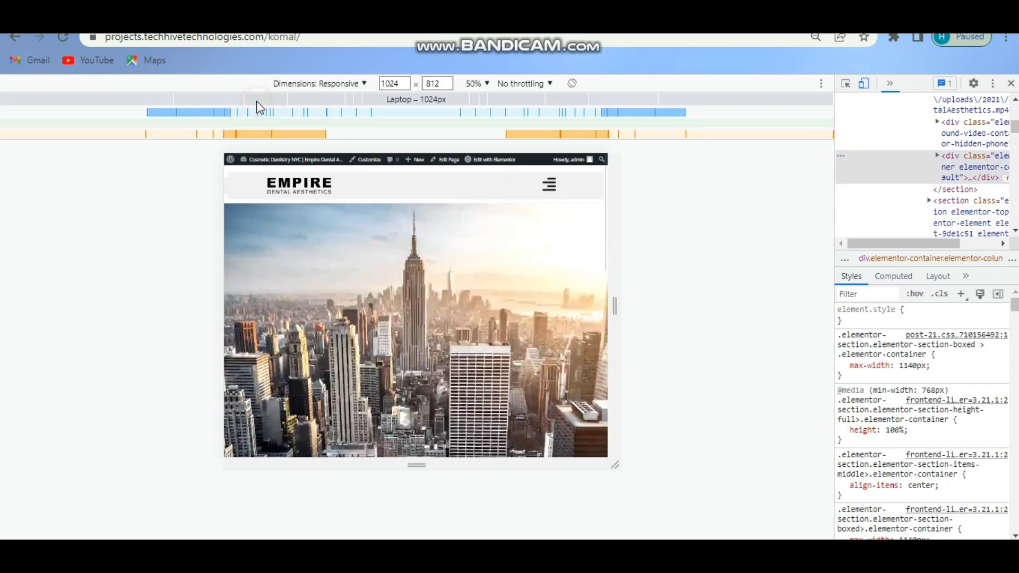
click(312, 108)
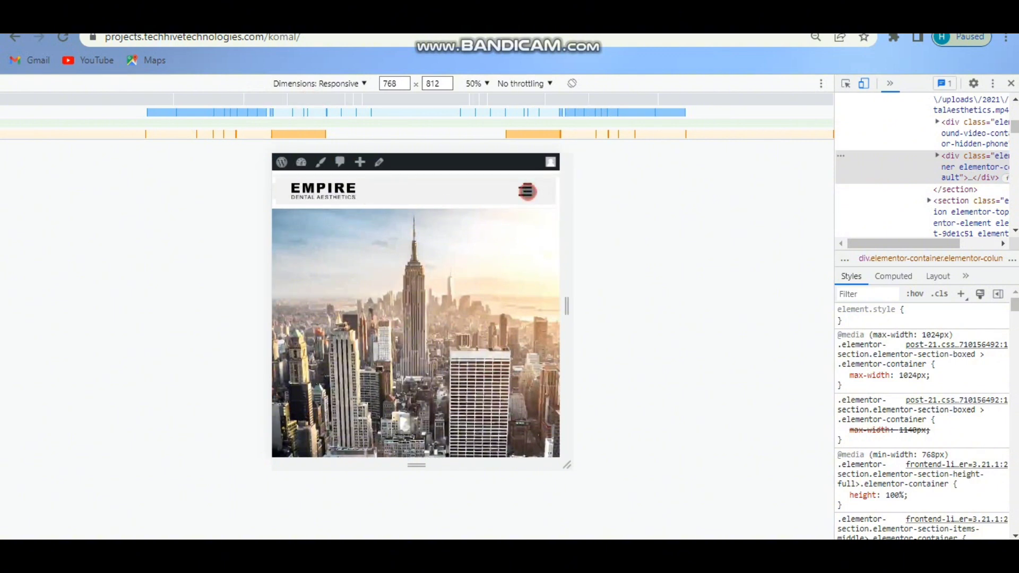
click(526, 191)
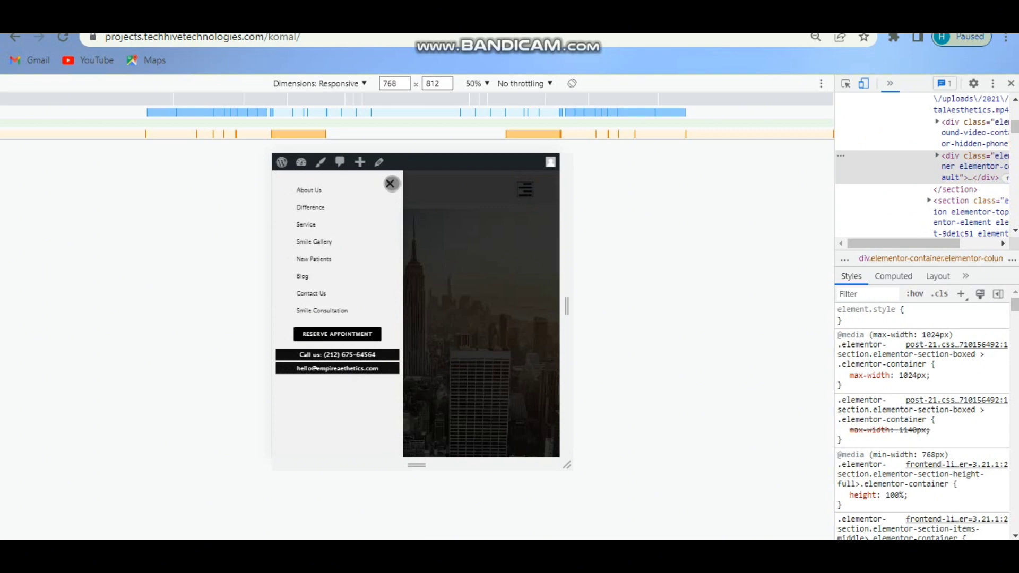
click(391, 184)
At 425 px width, open and close the hamburger mobile menu popup.
click(351, 107)
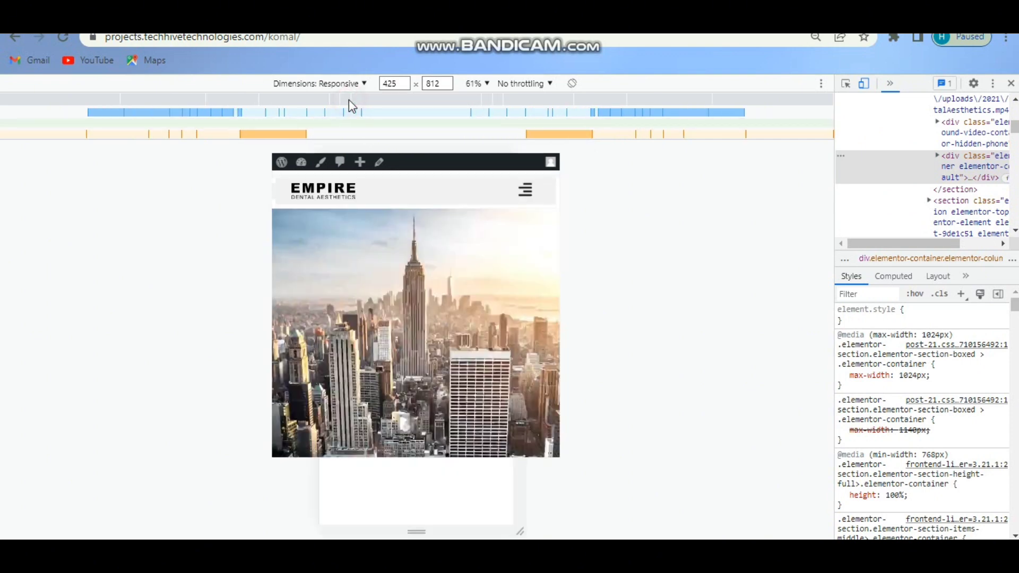
click(492, 205)
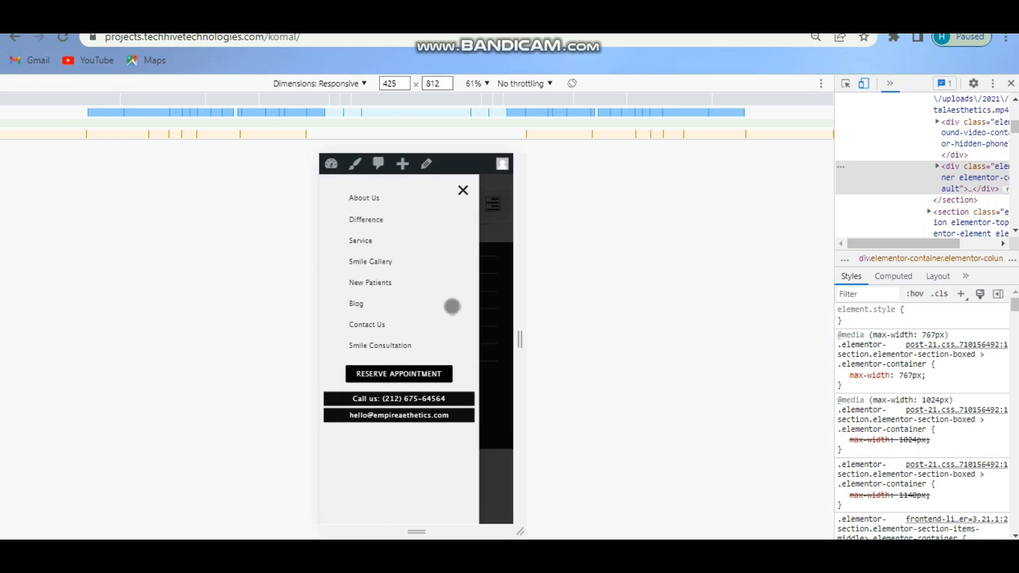
click(463, 190)
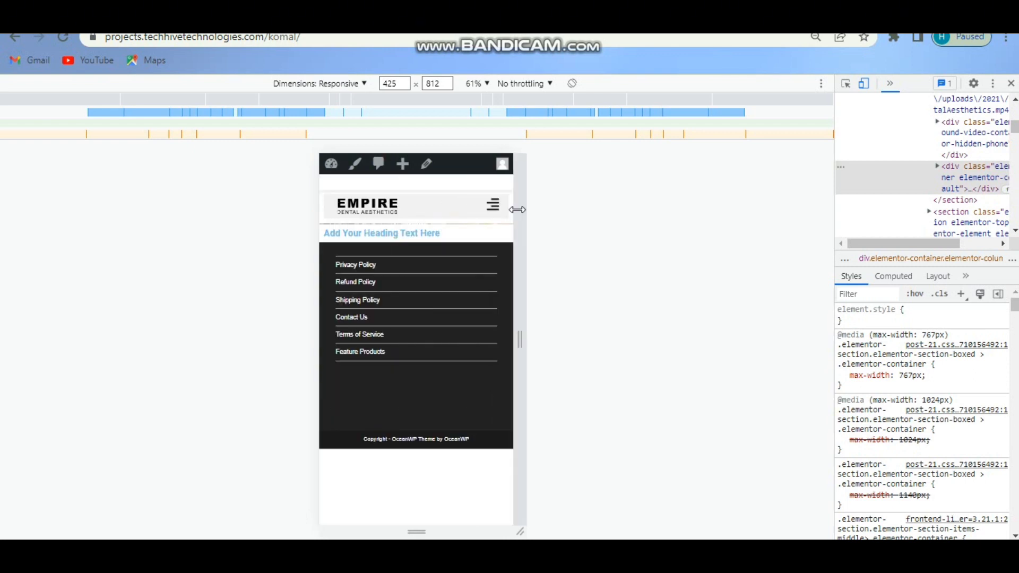